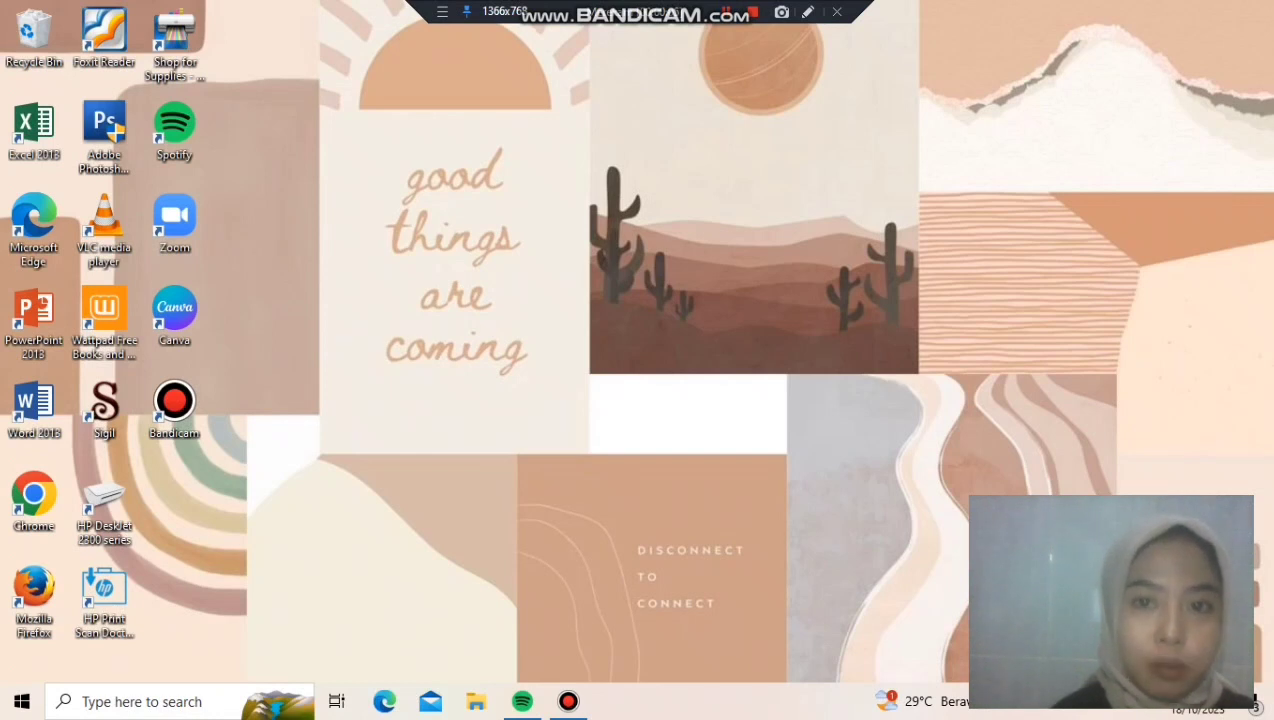
Launch Word, dismiss the activation notice and create a new blank document
double_click(34, 410)
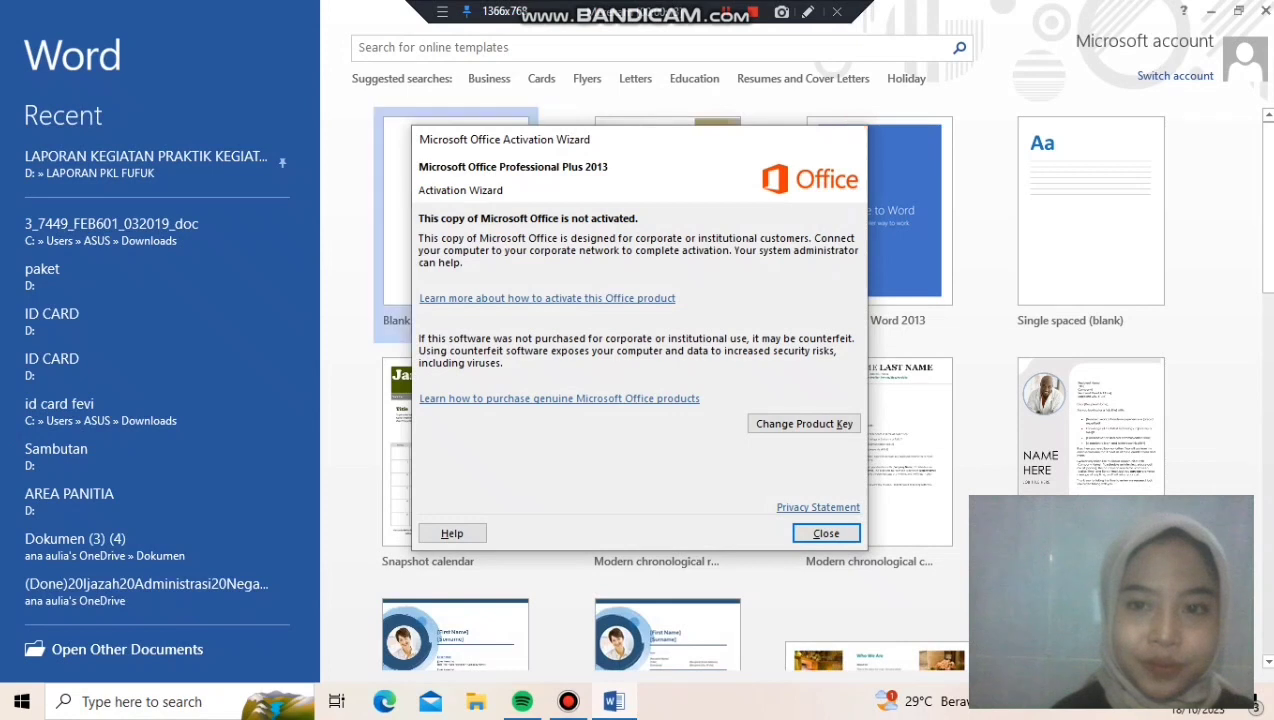
click(826, 533)
click(456, 225)
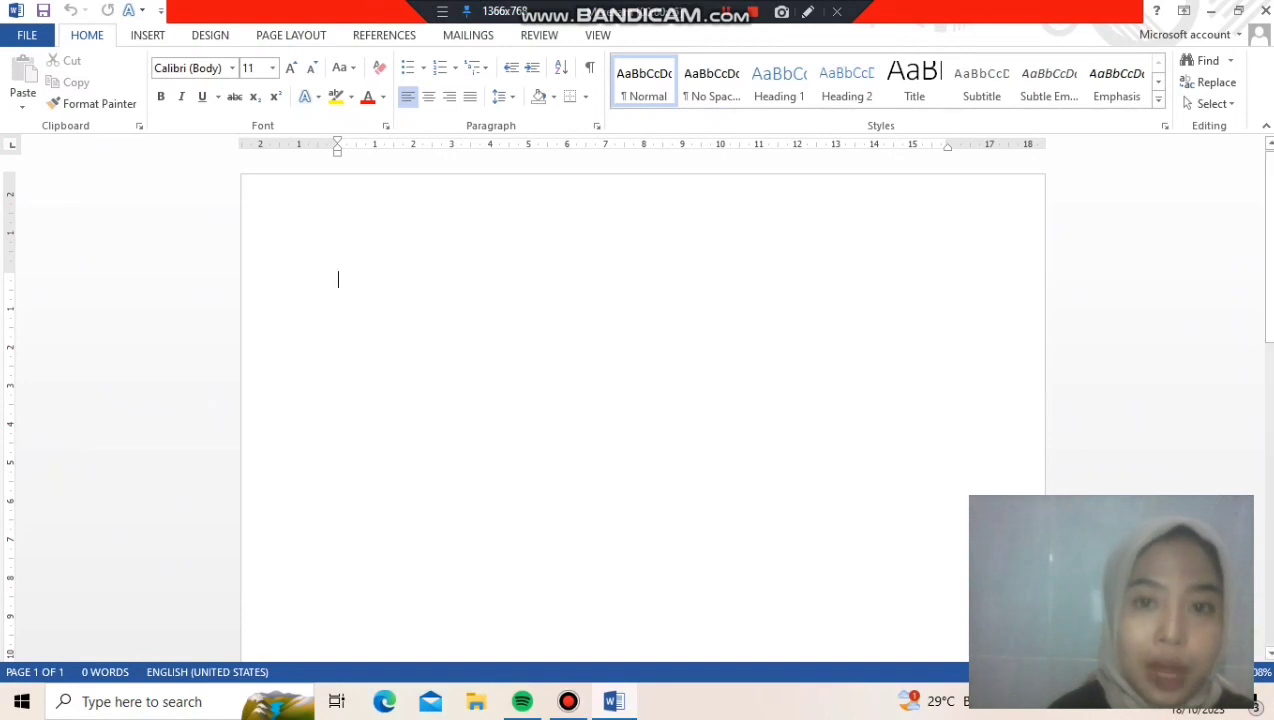
View the document's Open, Save As and Print options
click(27, 35)
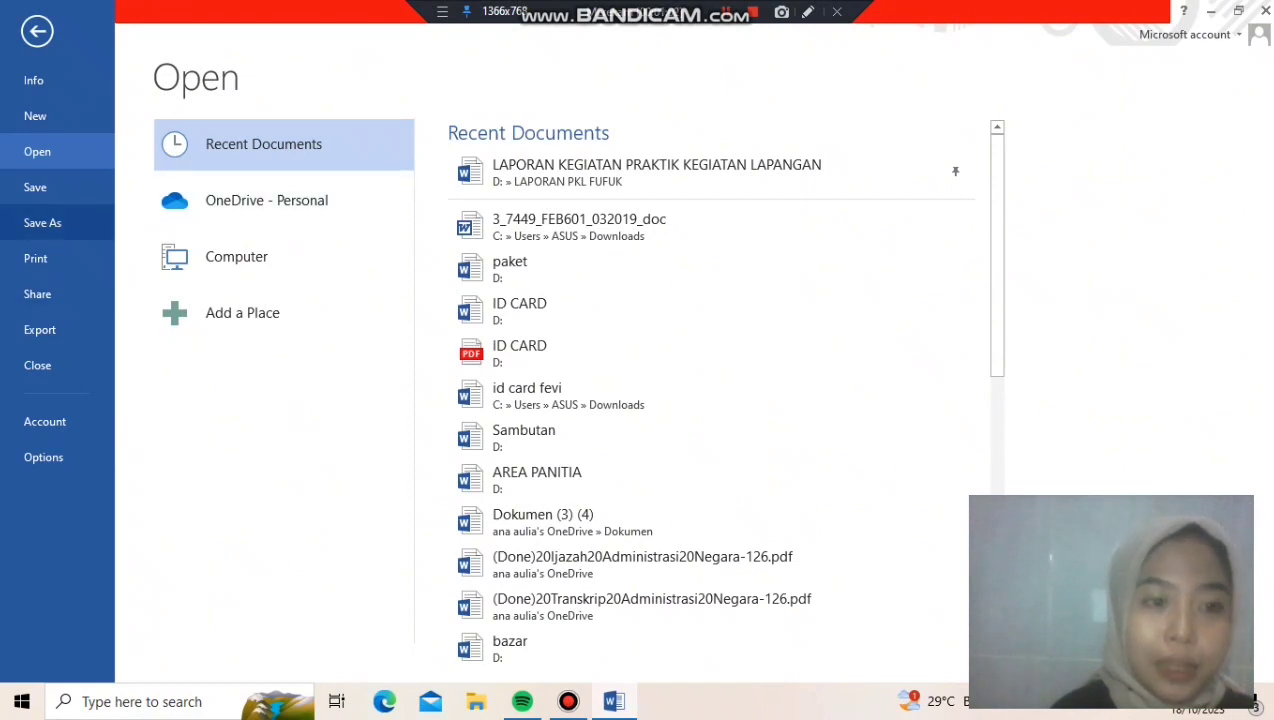
click(42, 222)
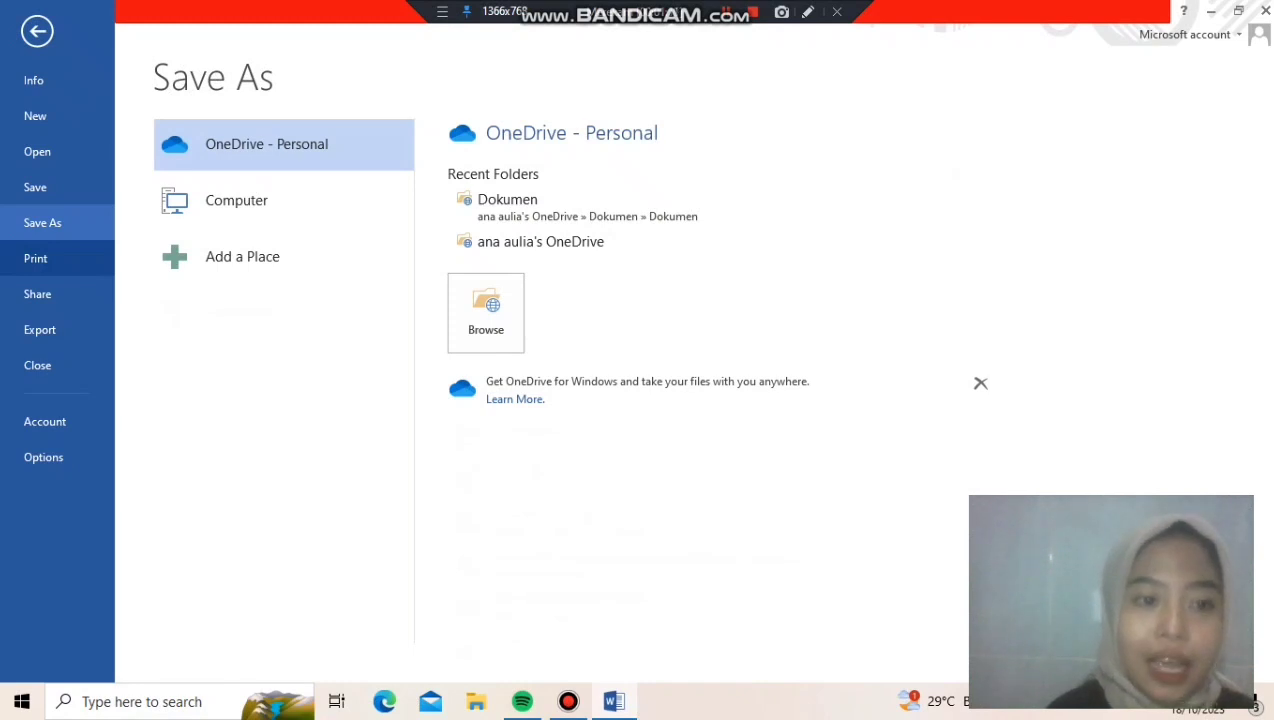
click(57, 258)
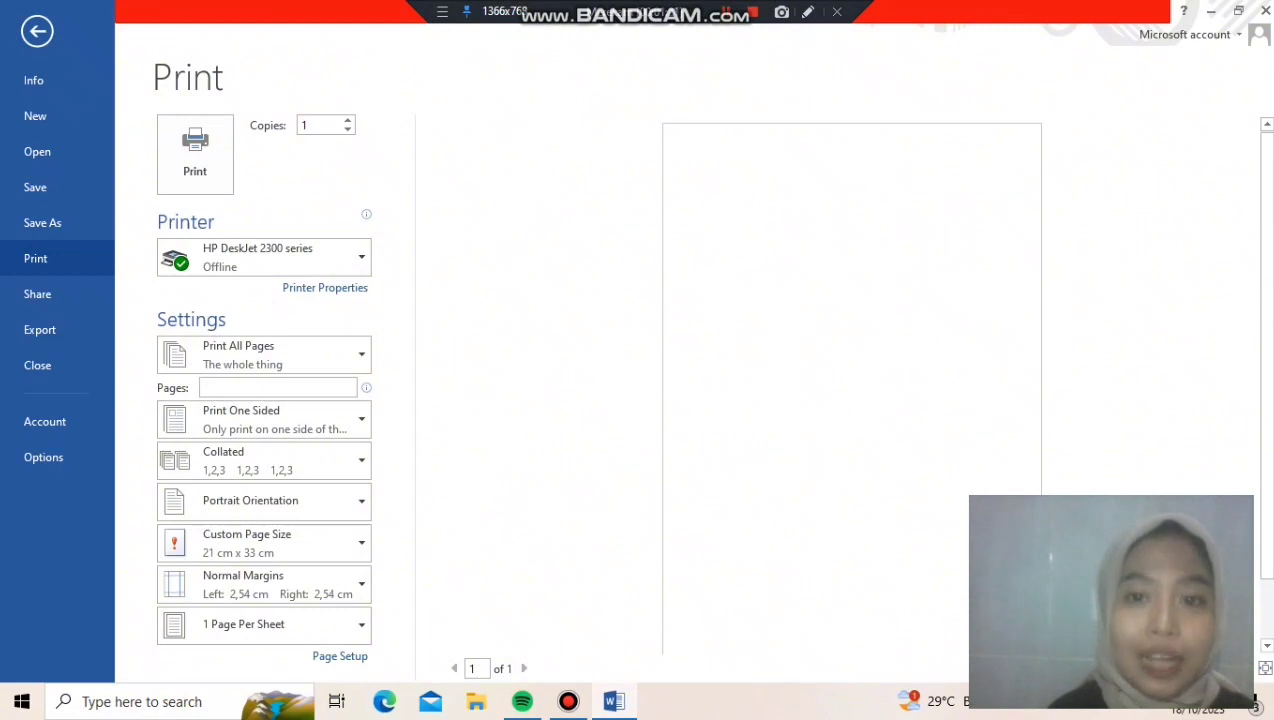
click(726, 11)
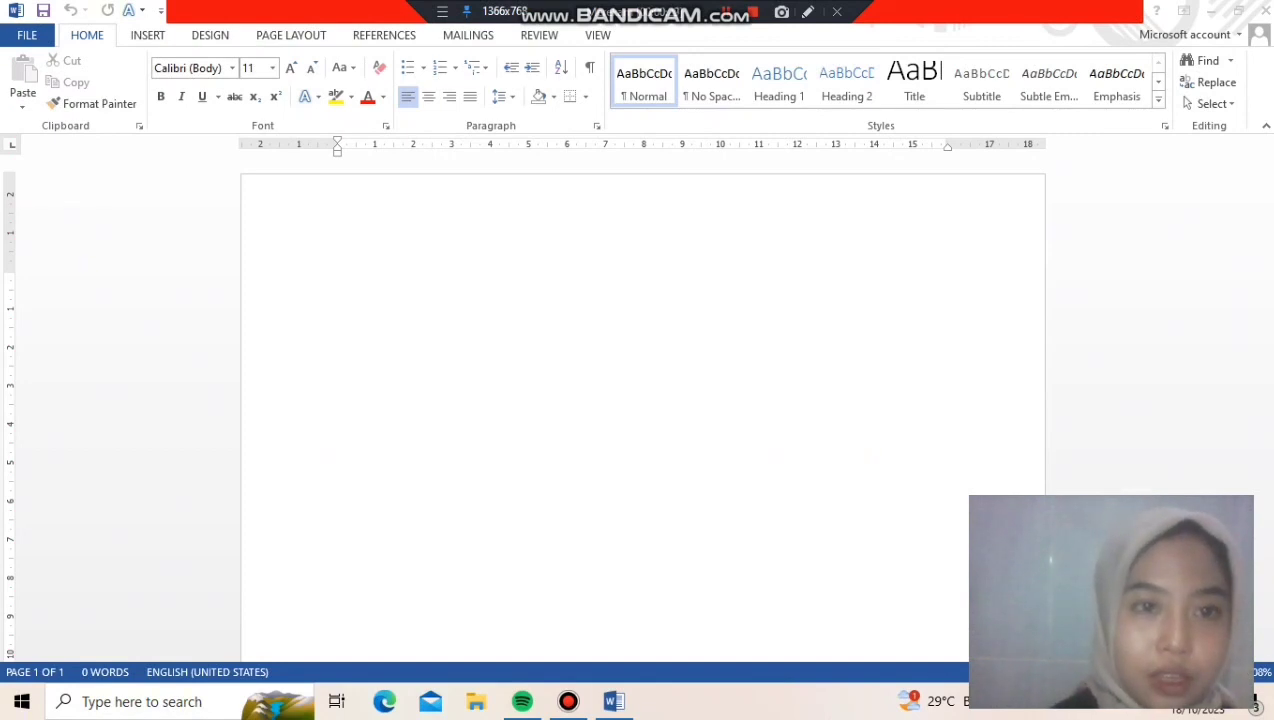
Set the blank document's paper size to A4, 21 cm x 29,7 cm
click(337, 279)
click(291, 35)
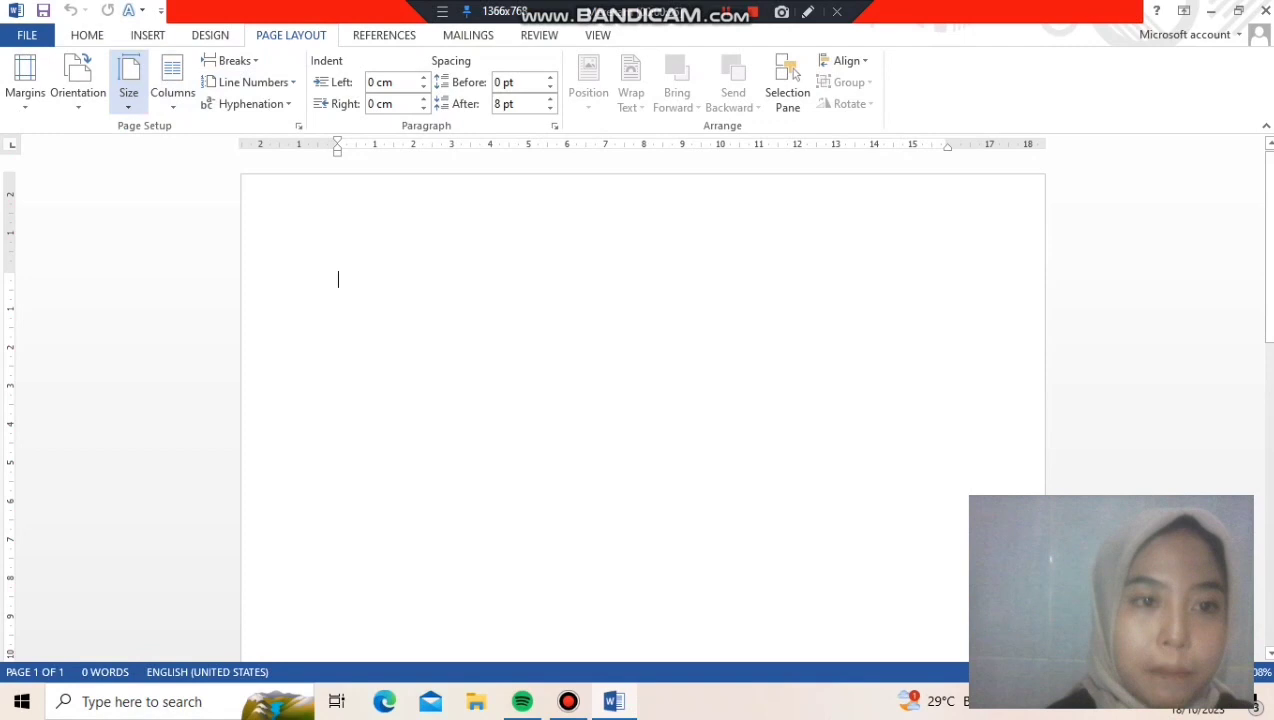
click(128, 85)
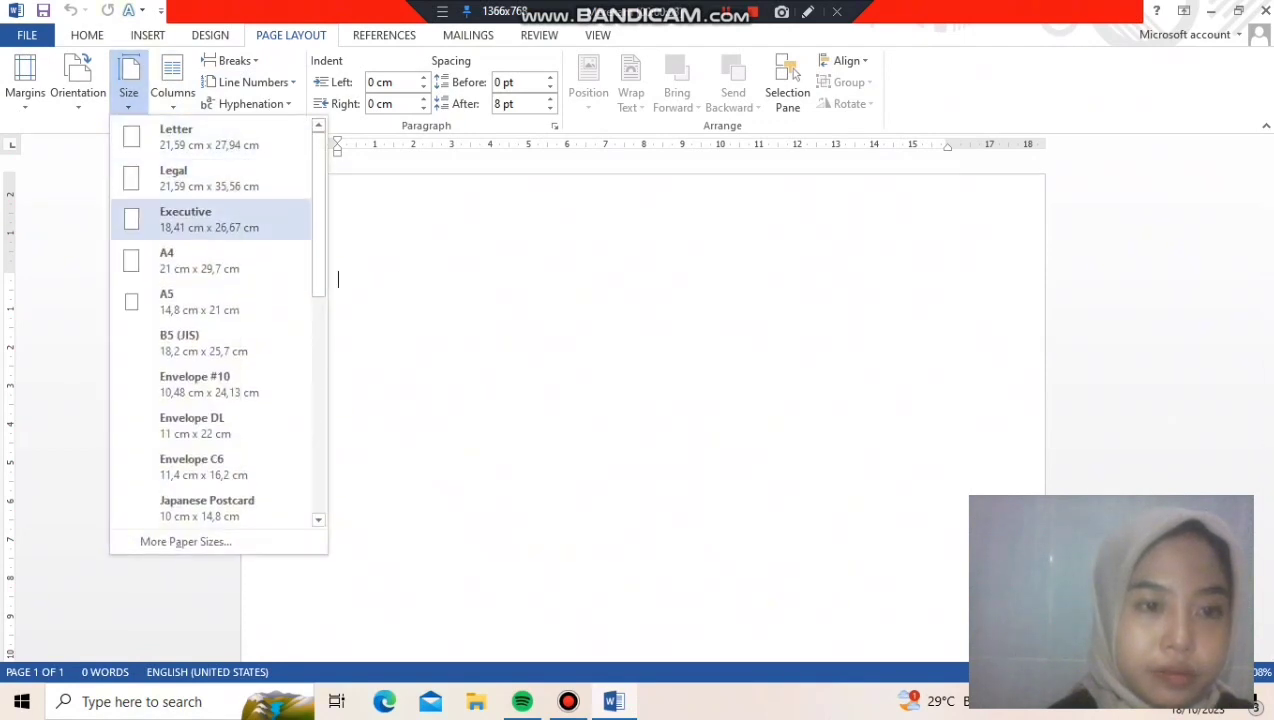
click(200, 260)
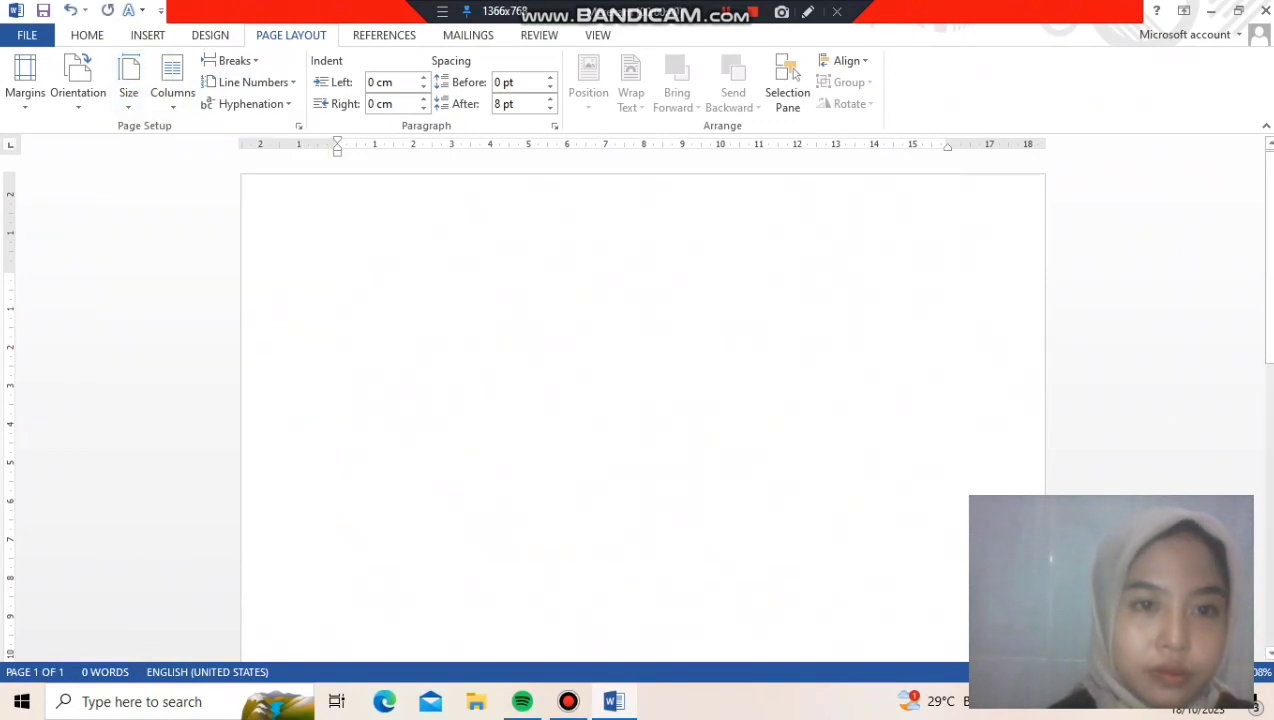
Enter the title "TEORI GENDER DAN FEMINISME" on the first line of the page
click(87, 35)
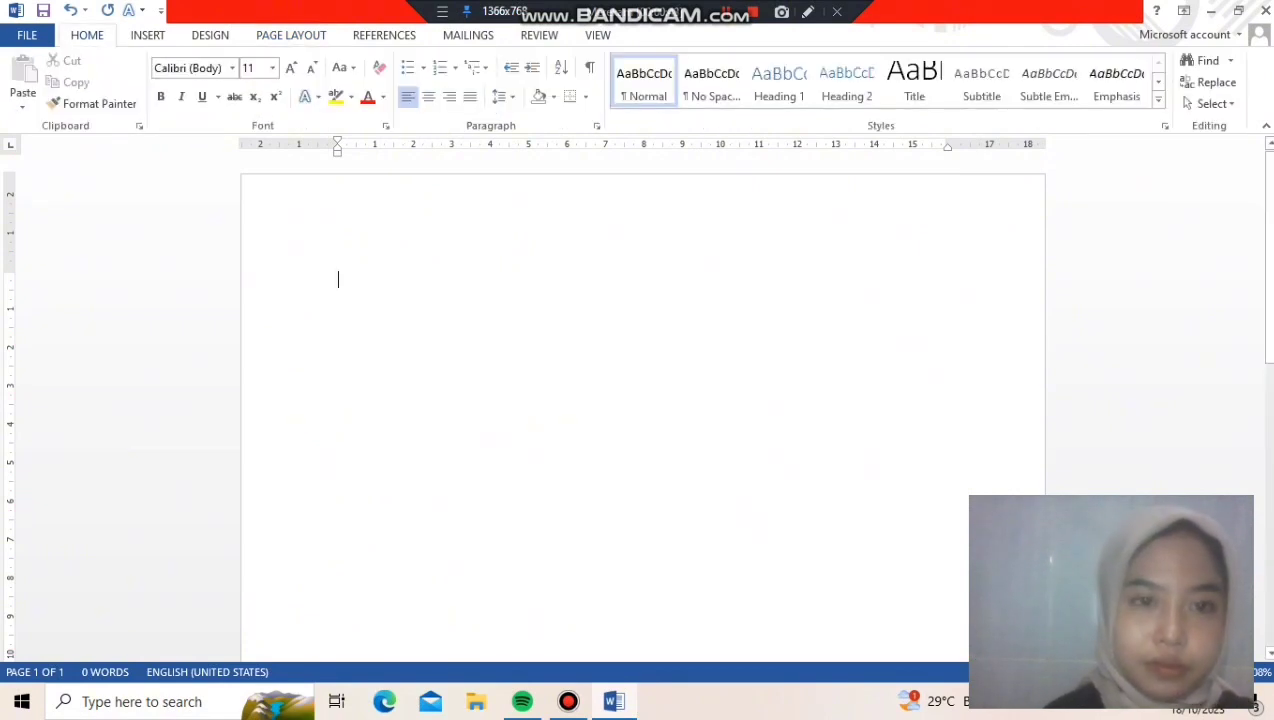
text(TE)
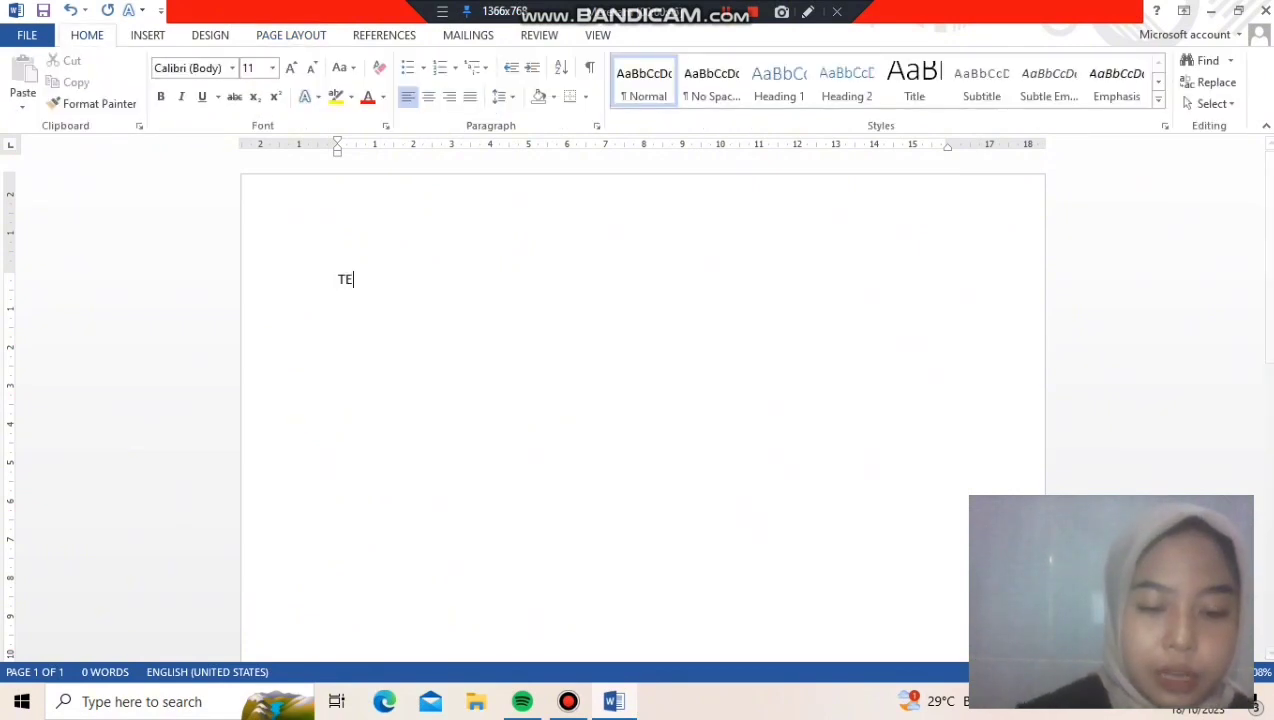
text(ORI G)
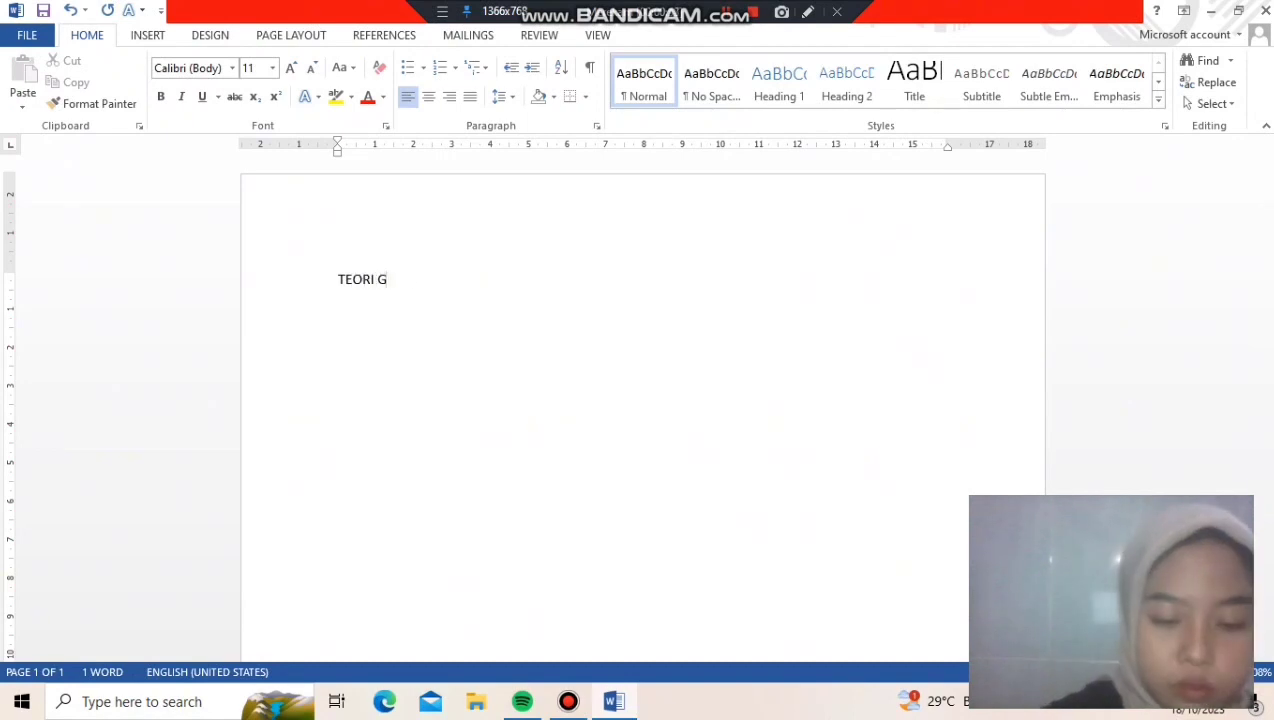
text(ENDER DAN FEMINISME)
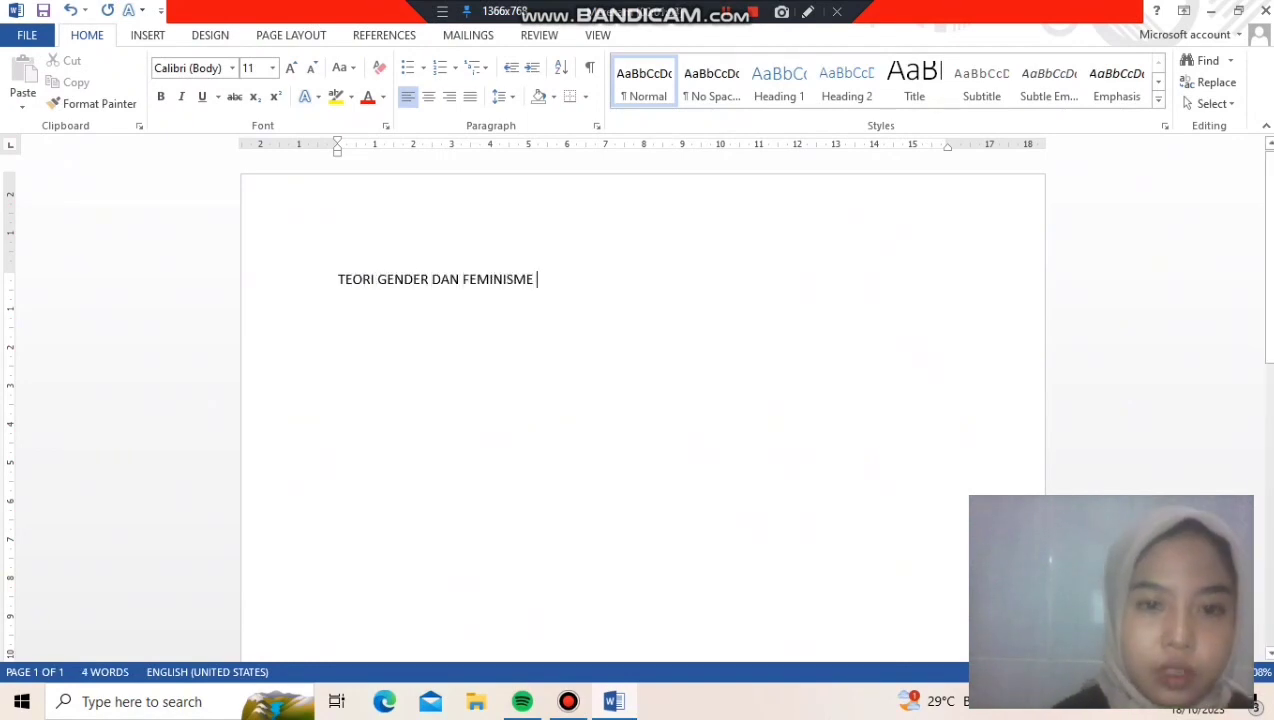
Center the title and format it in Times New Roman at size 18
drag(338, 280, 541, 282)
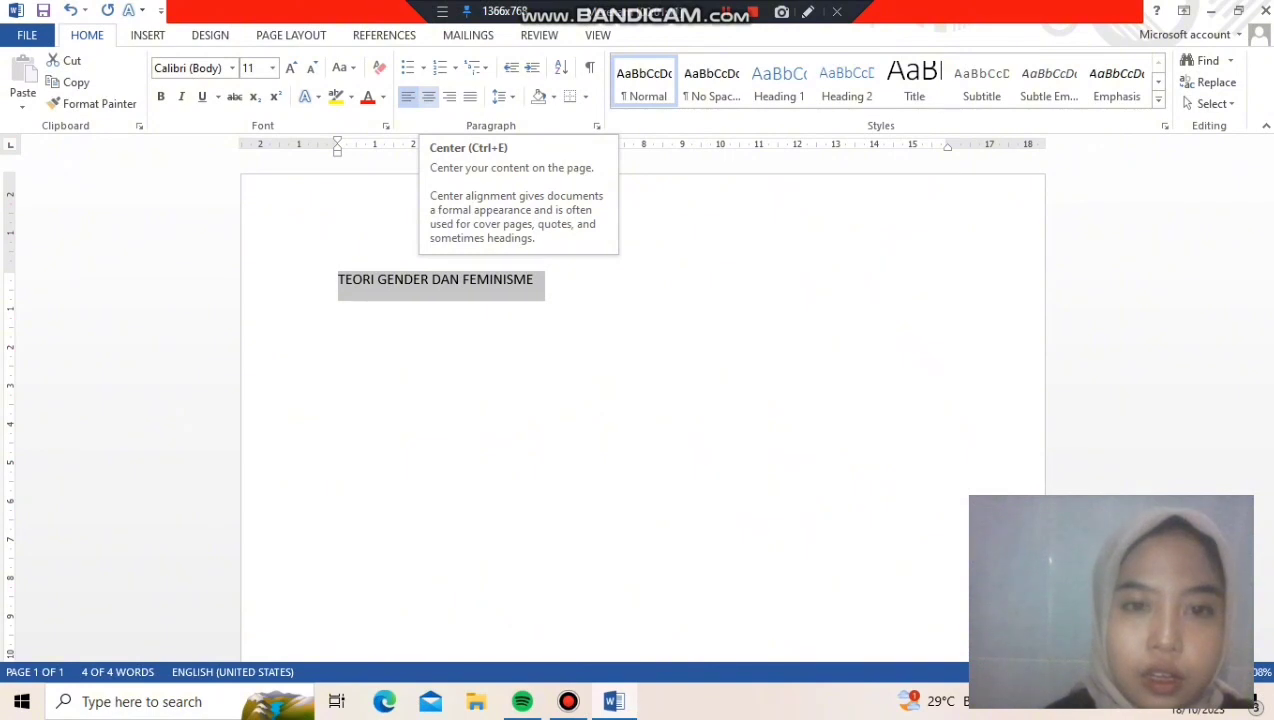
click(428, 96)
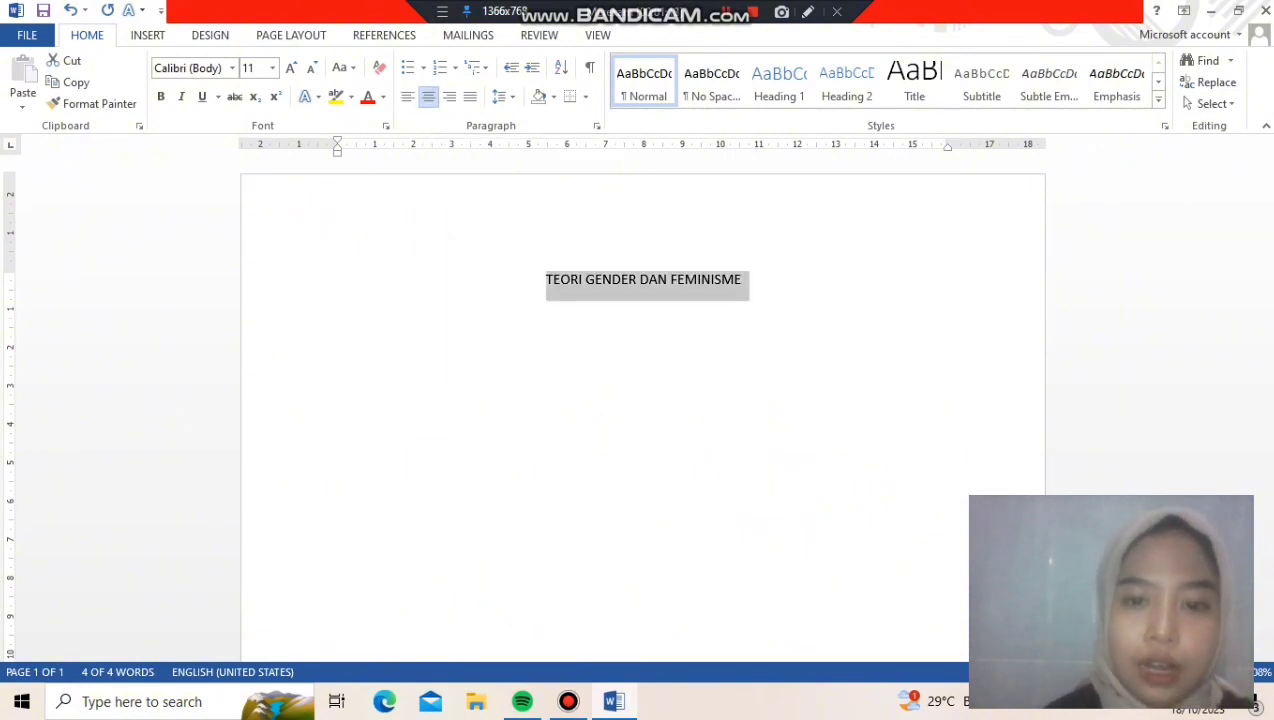
click(232, 67)
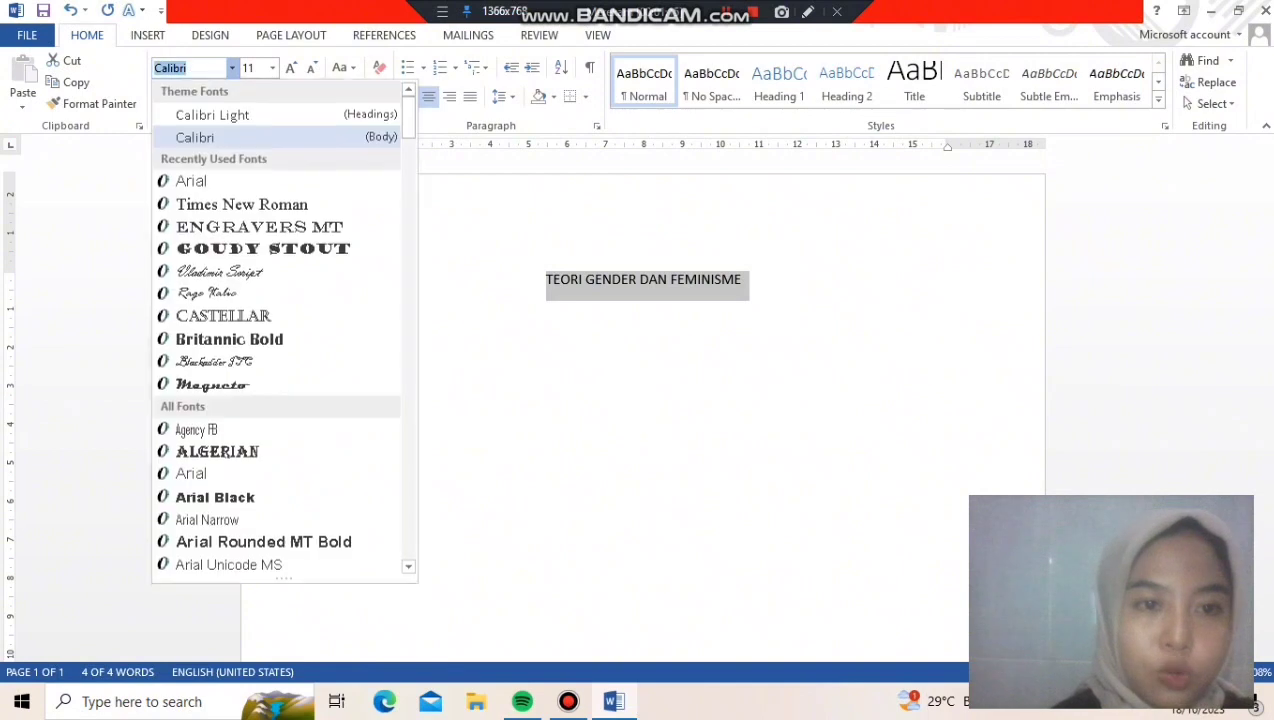
click(242, 204)
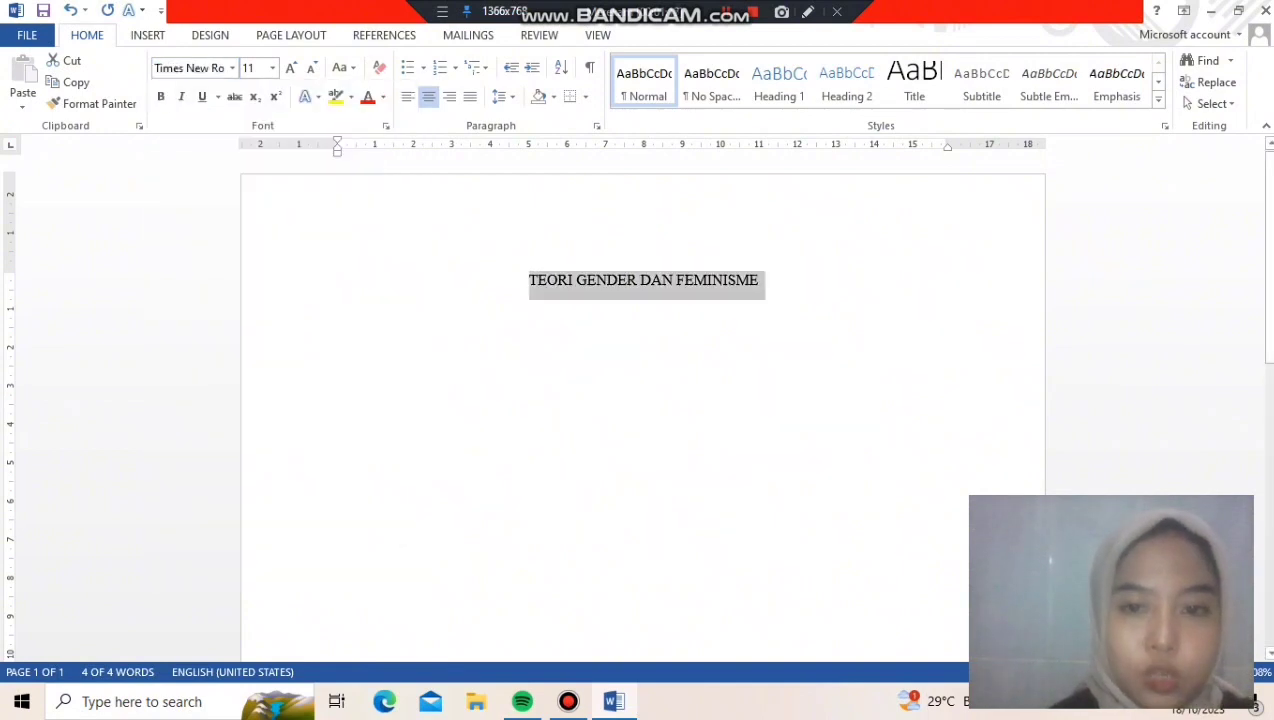
click(272, 67)
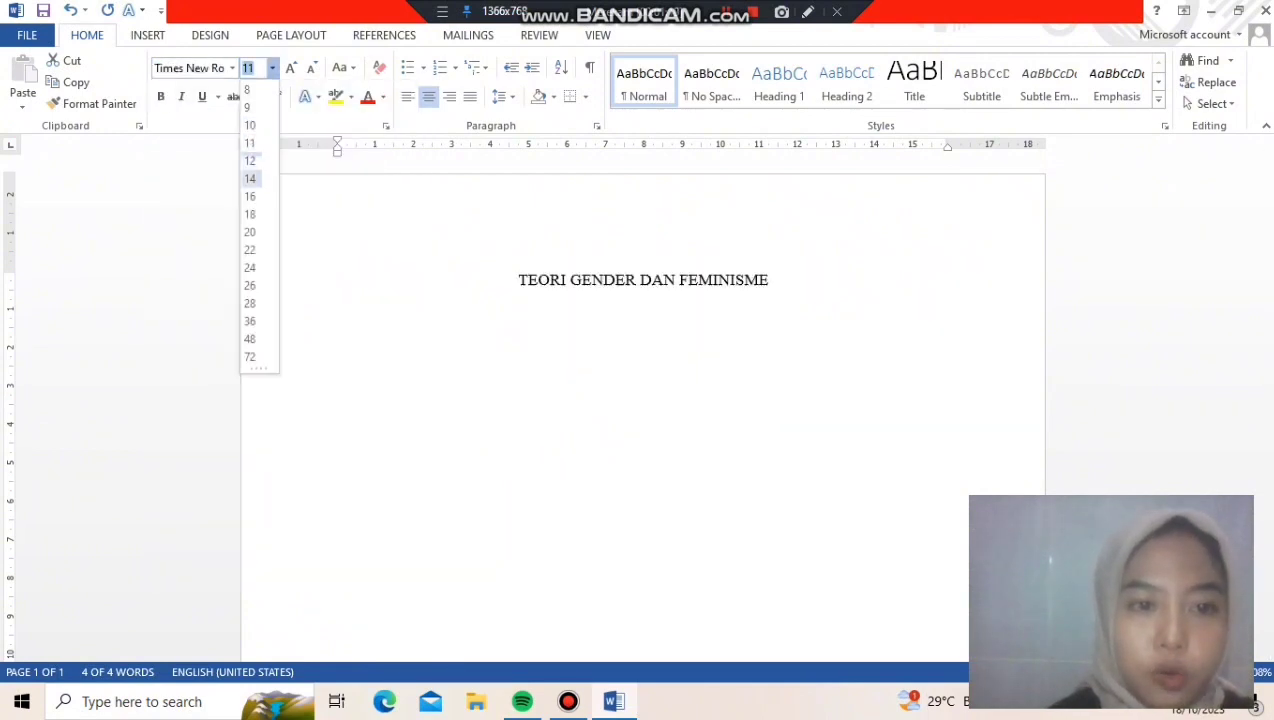
click(250, 214)
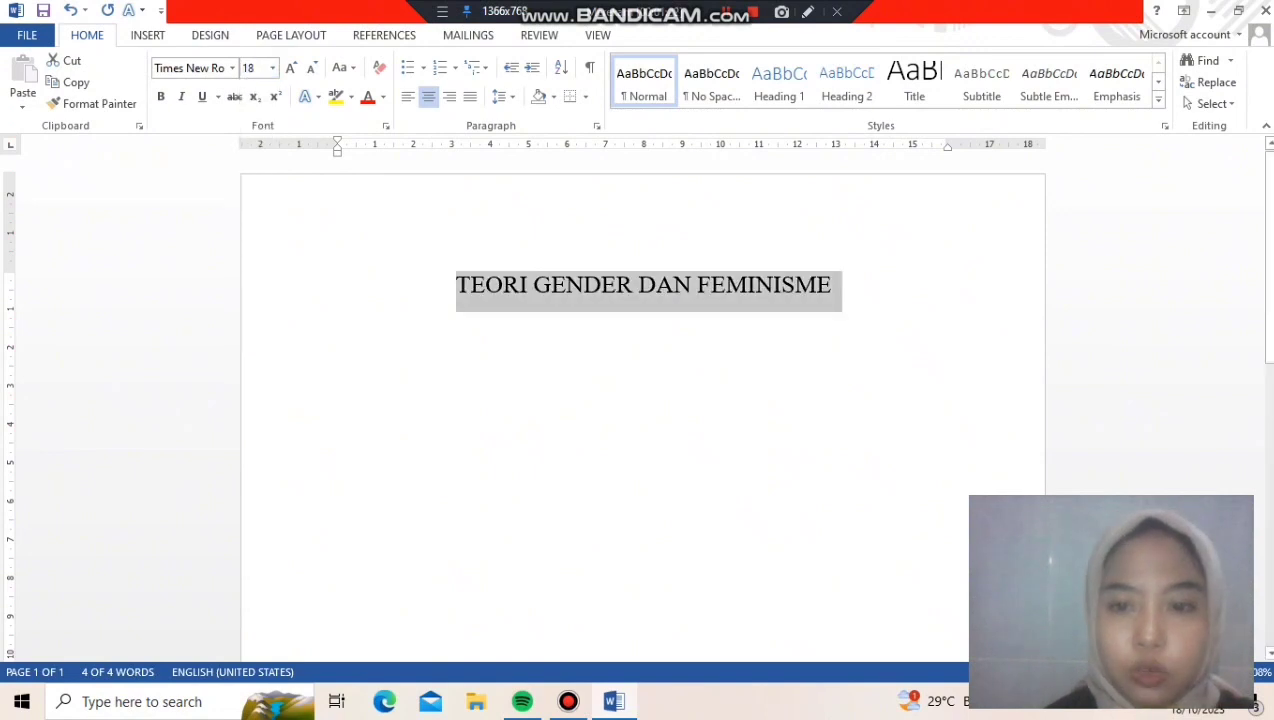
Add the line "Makalah ini Diajukan Untuk Memenuhi Tugas Mata Kuliah" directly below the title
click(833, 286)
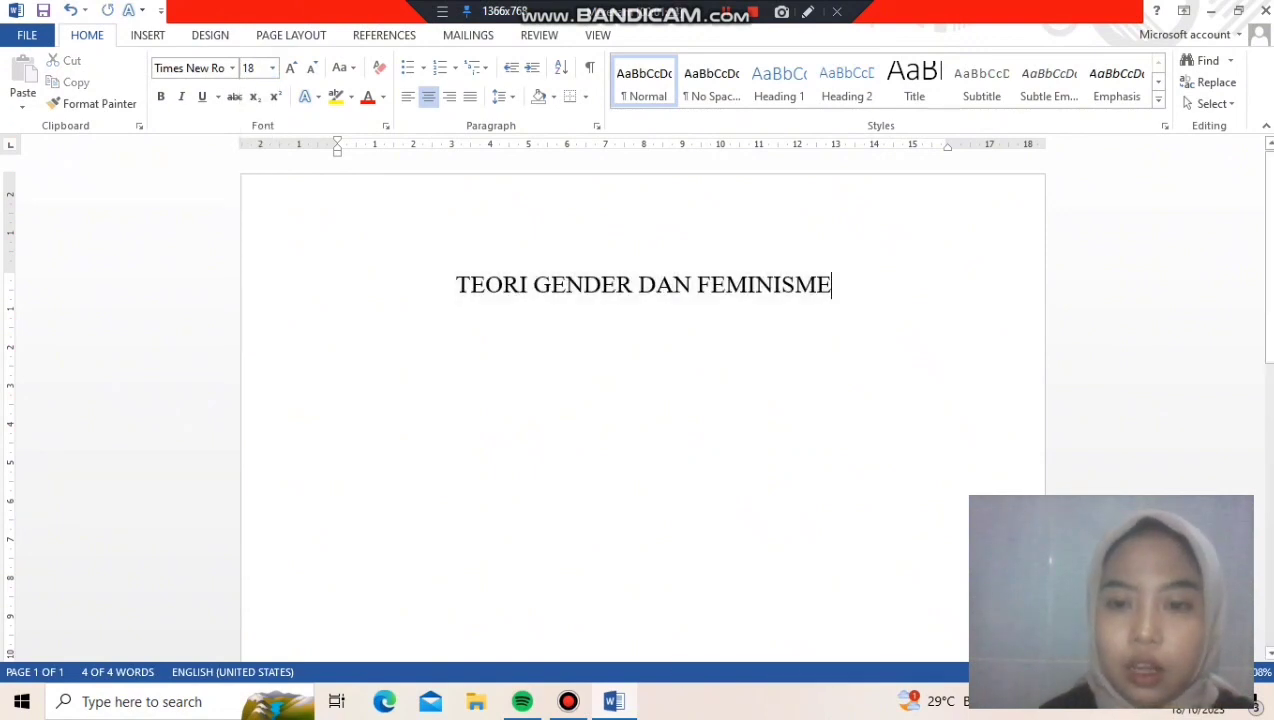
key(Return)
key(Return)
key(BackSpace)
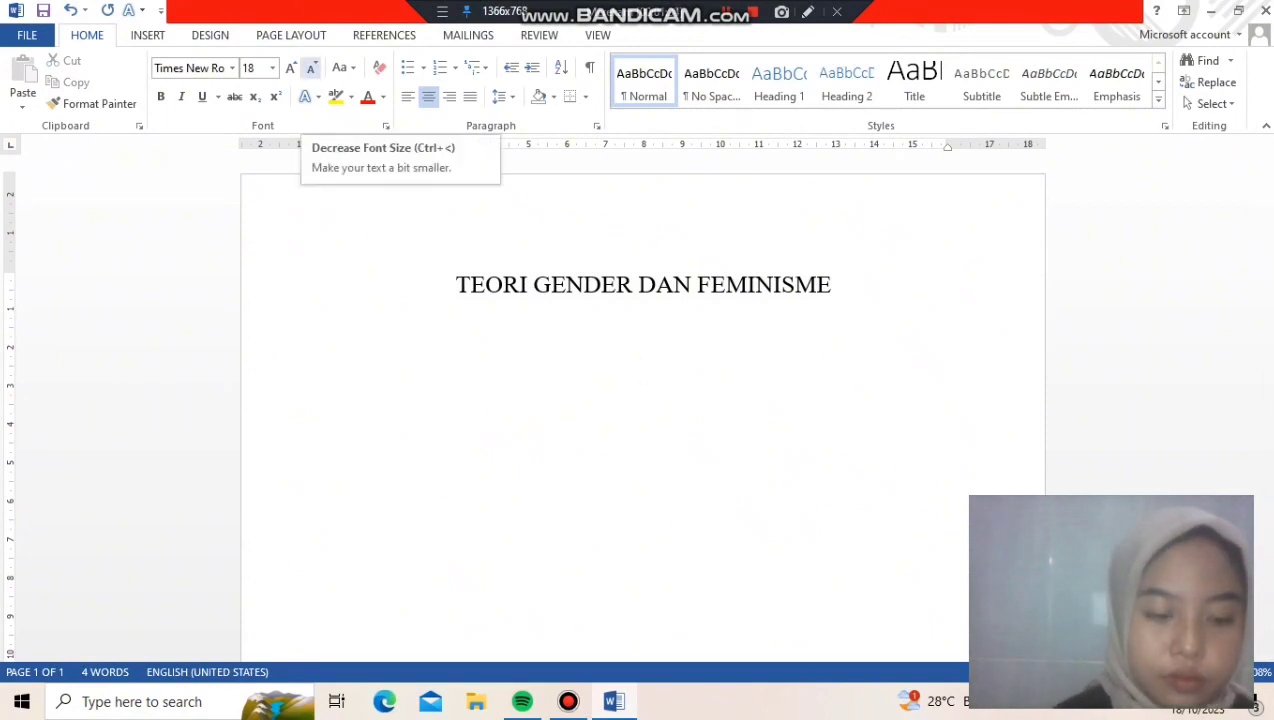
text(Makalah ini d)
key(BackSpace)
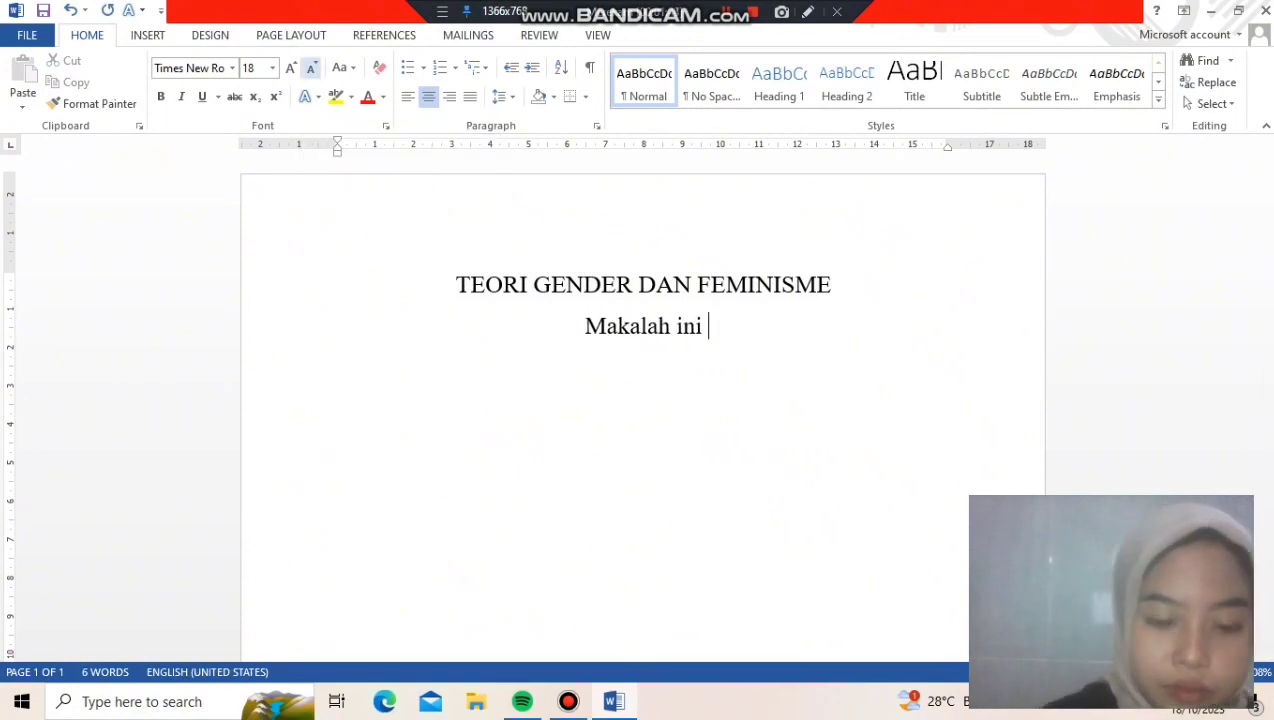
text(Diajukan untuk)
key(BackSpace)
key(BackSpace)
key(BackSpace)
key(BackSpace)
key(BackSpace)
text(Untuk Memenuhi Tugas Mata Kuliah)
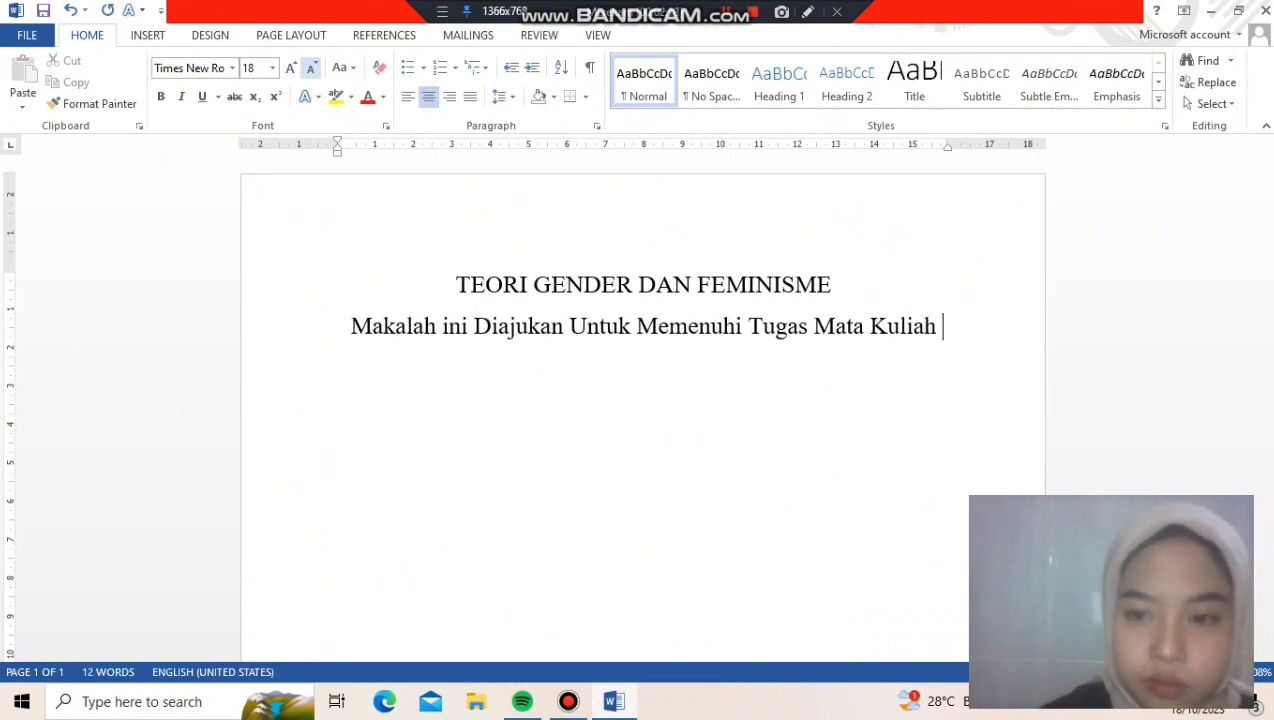
Add the course name "Teori Politik" on a new line below the subtitle
key(Return)
text(Teori )
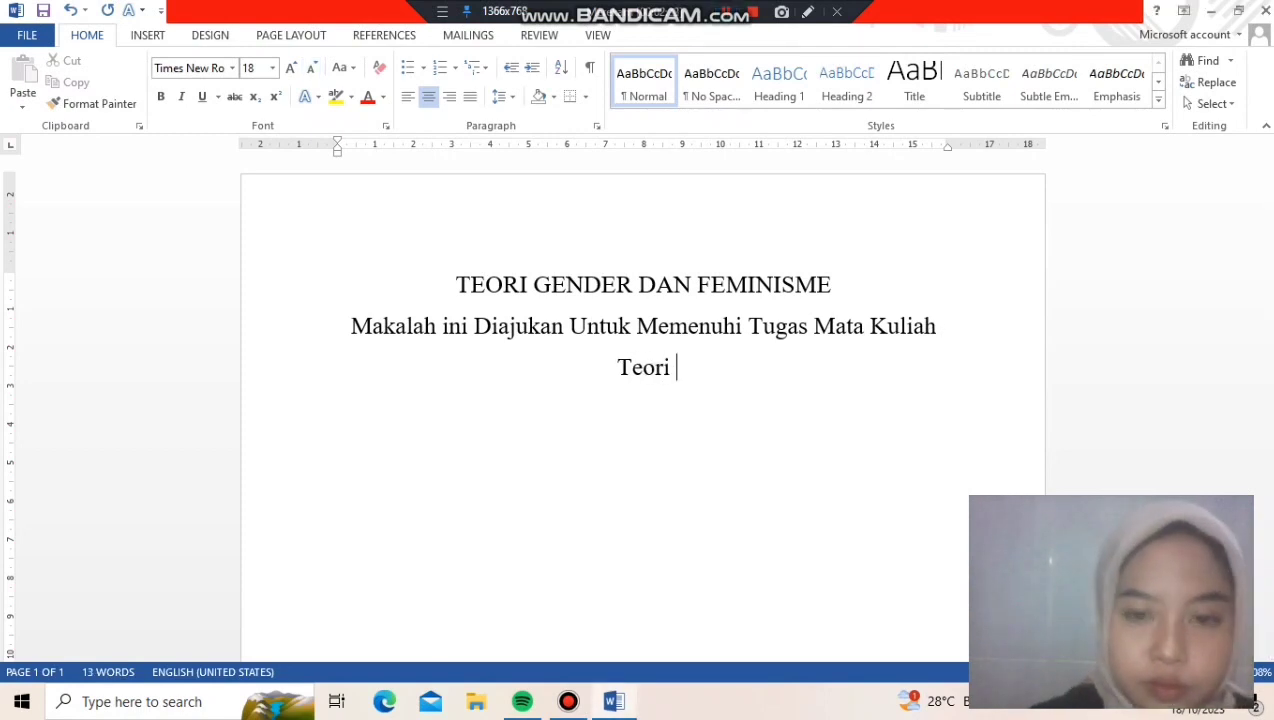
text(Politik)
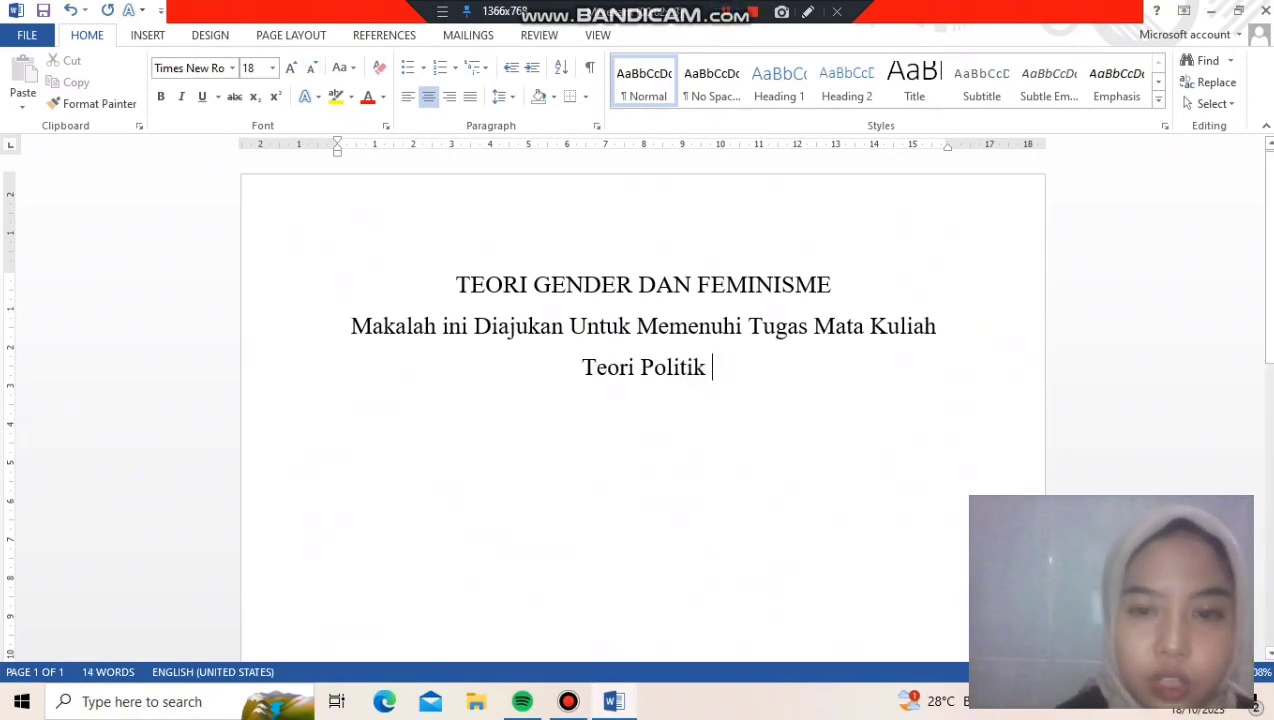
Make the title "TEORI GENDER DAN FEMINISME" bold
drag(456, 284, 840, 284)
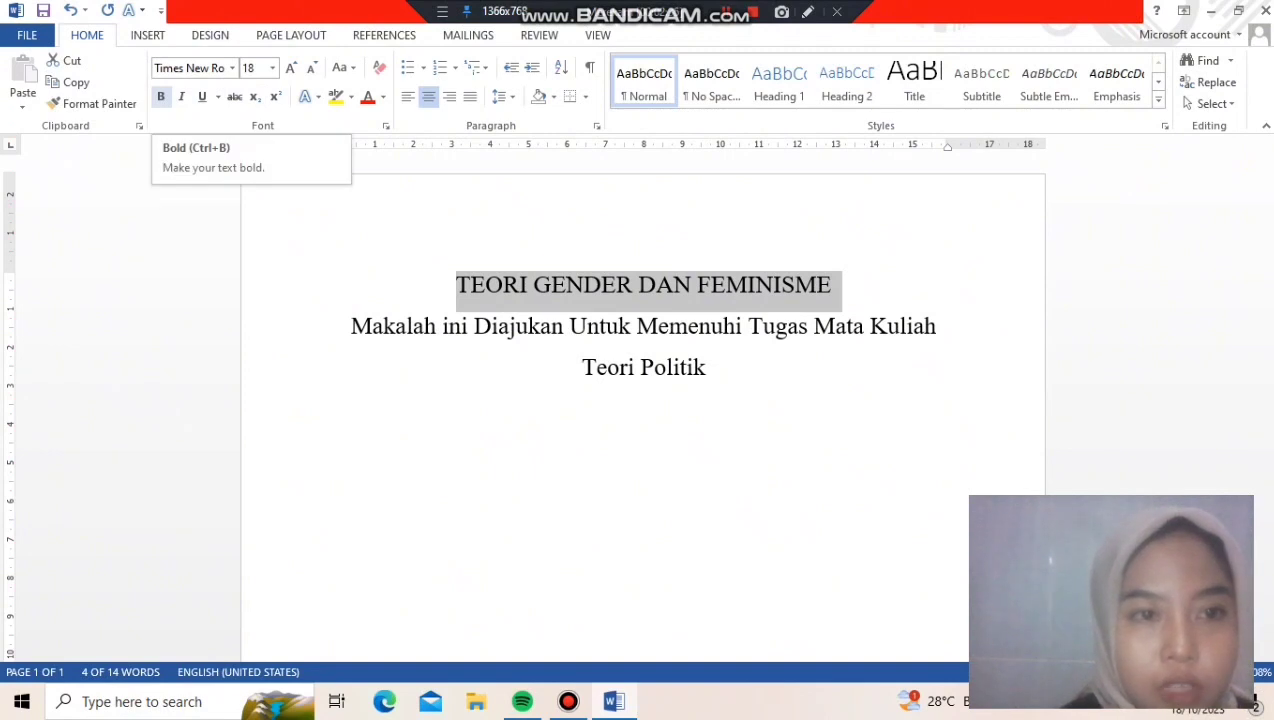
click(160, 96)
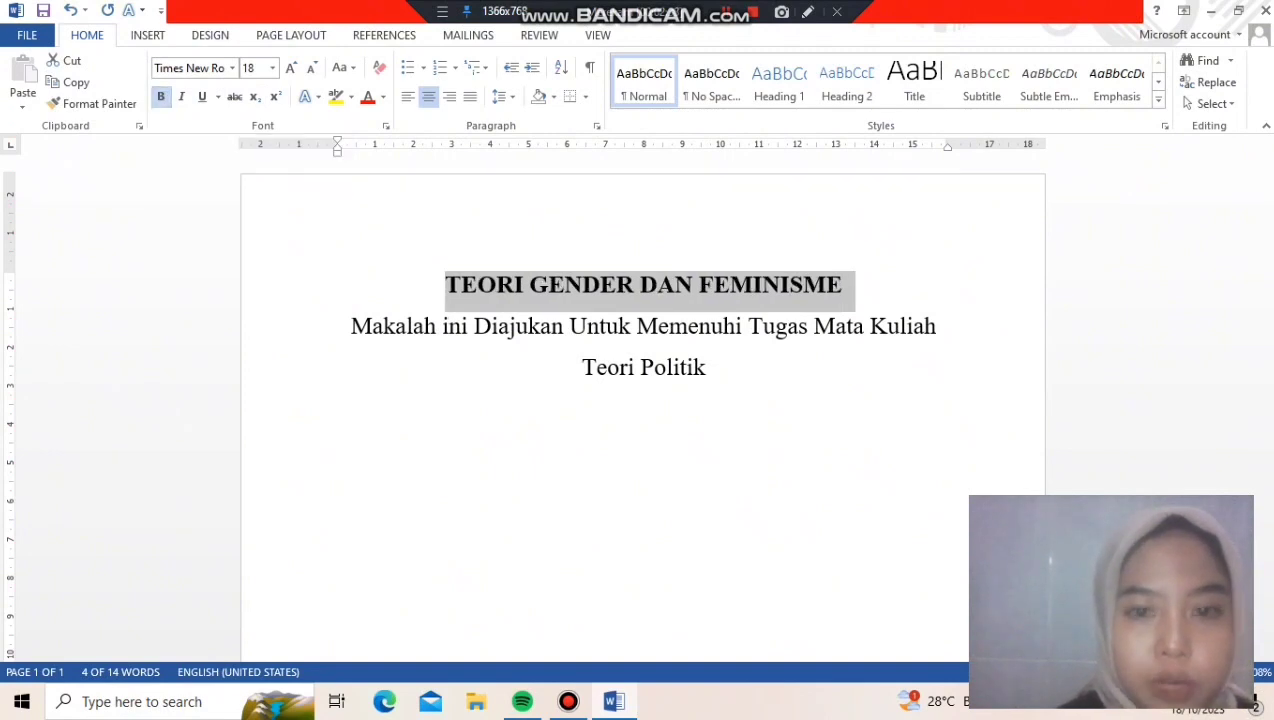
click(711, 367)
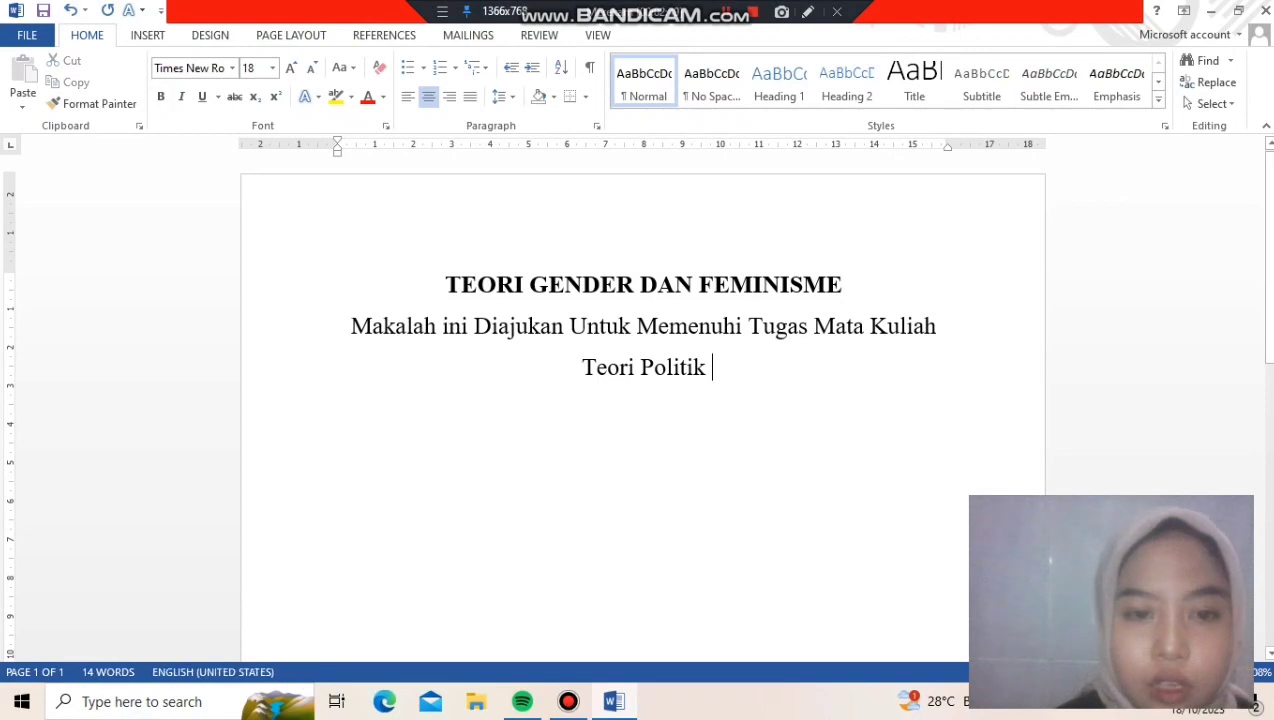
Reduce the font size of the two lines below the title to 16
drag(350, 328, 720, 385)
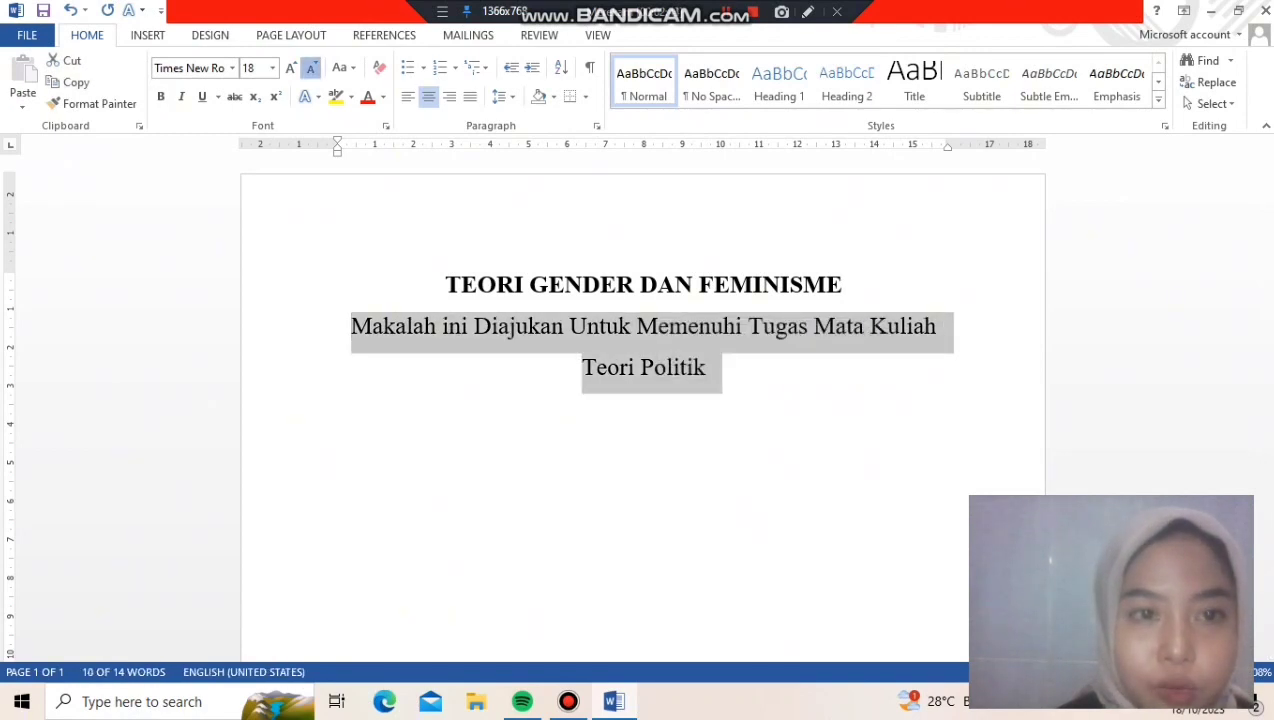
click(311, 68)
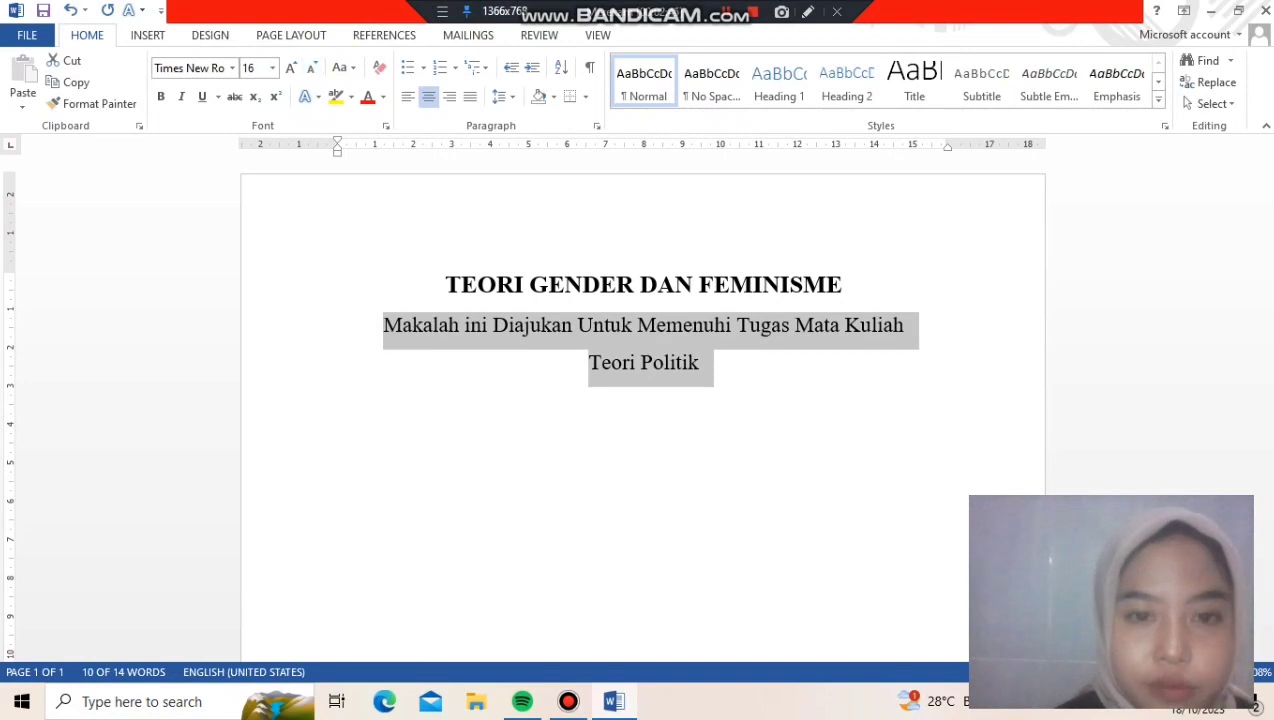
click(704, 363)
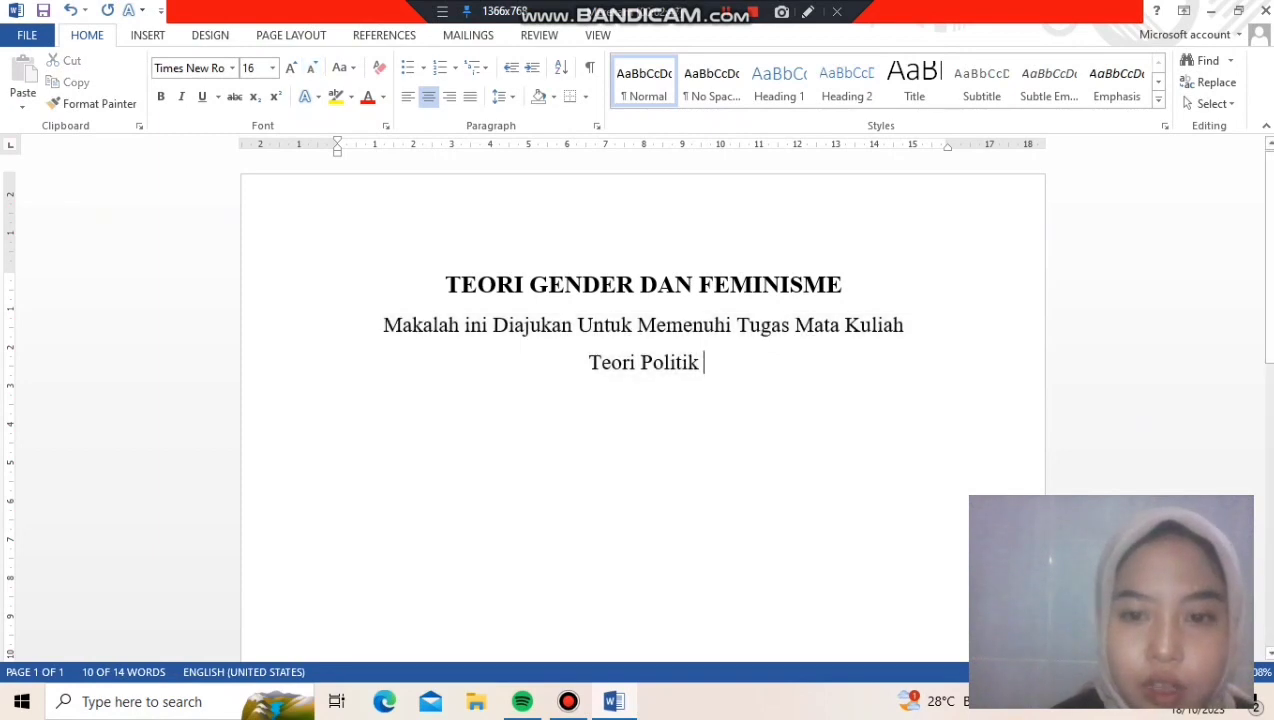
Leave a blank line below "Teori Politik" and insert the picture "logo umsida" from the Downloads folder
key(Return)
key(Return)
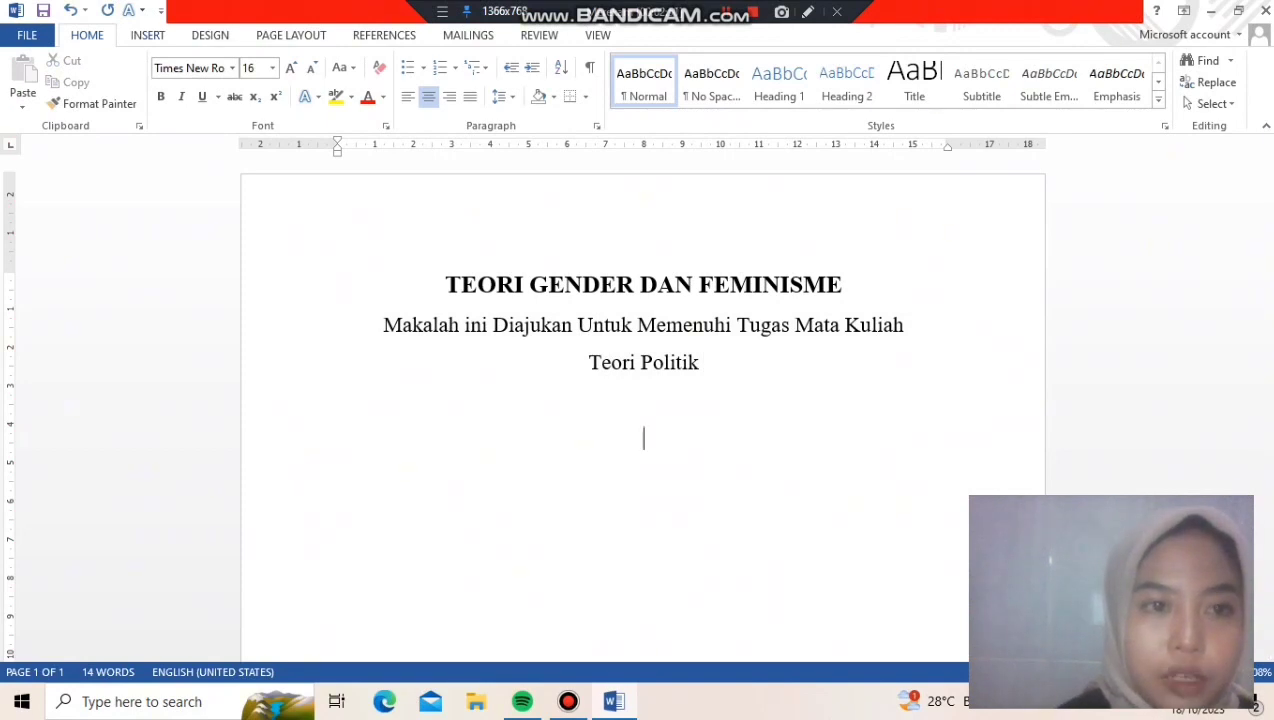
click(147, 35)
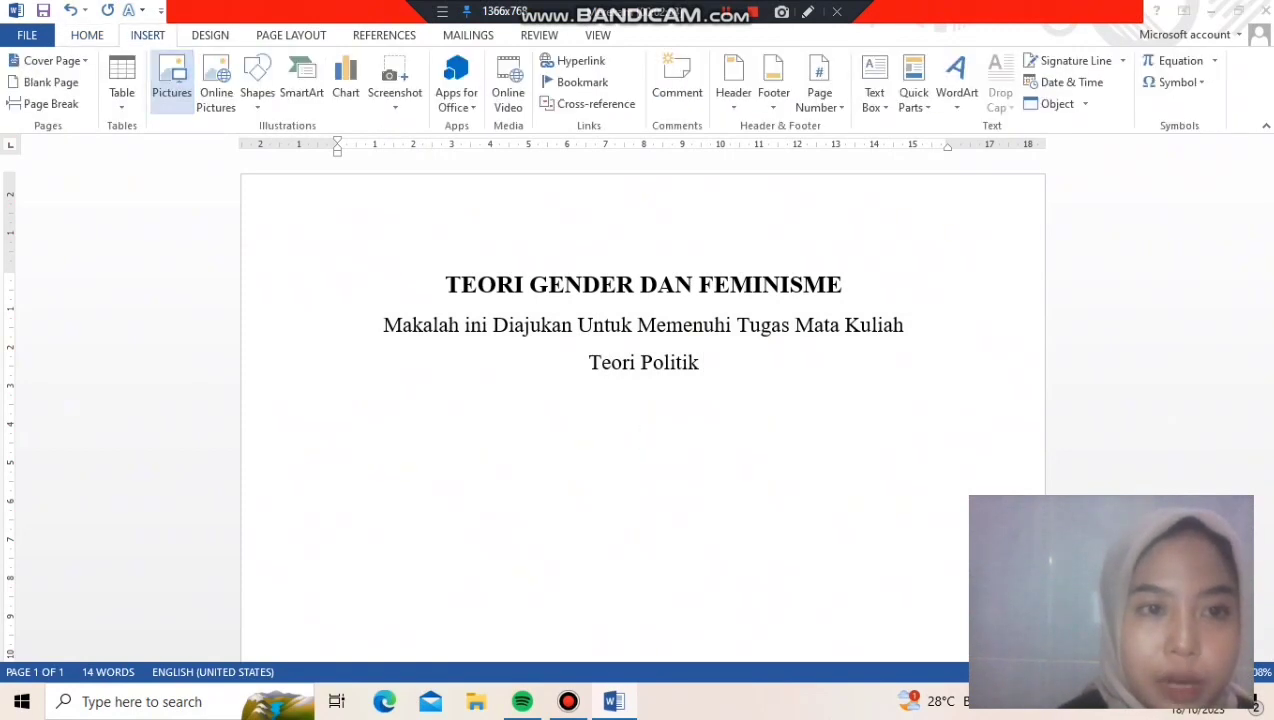
click(171, 82)
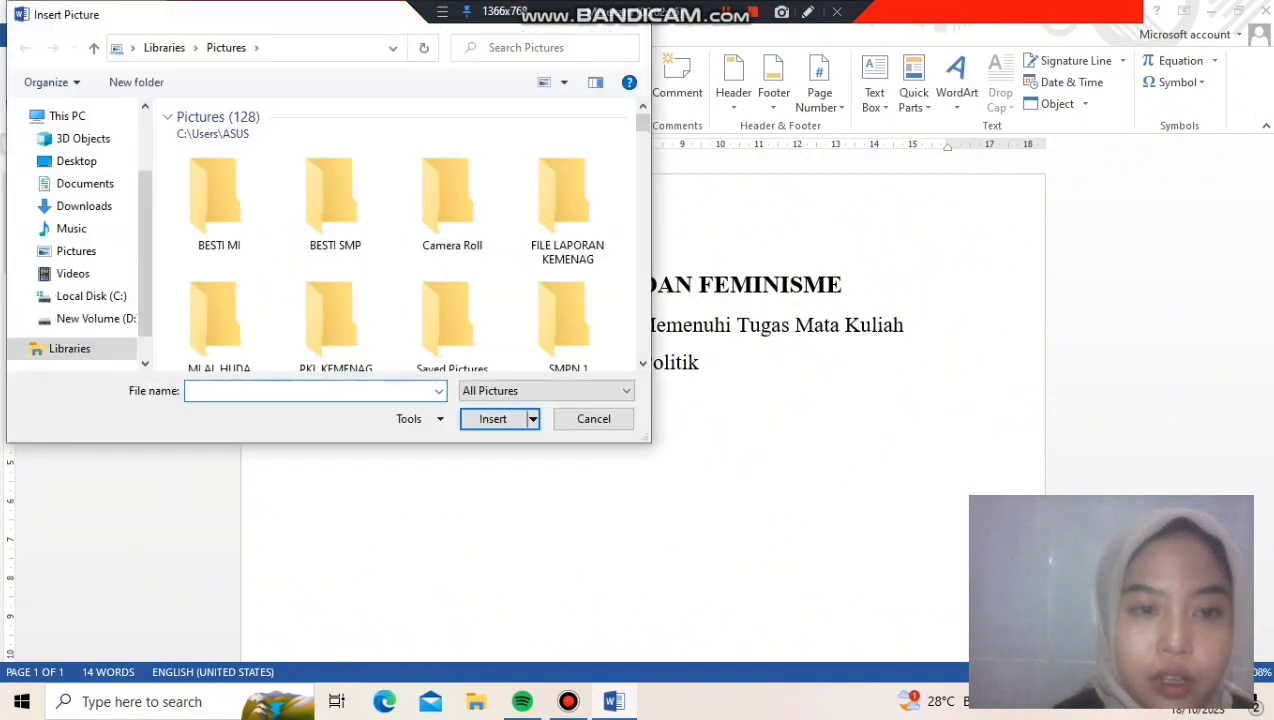
click(84, 206)
double_click(221, 139)
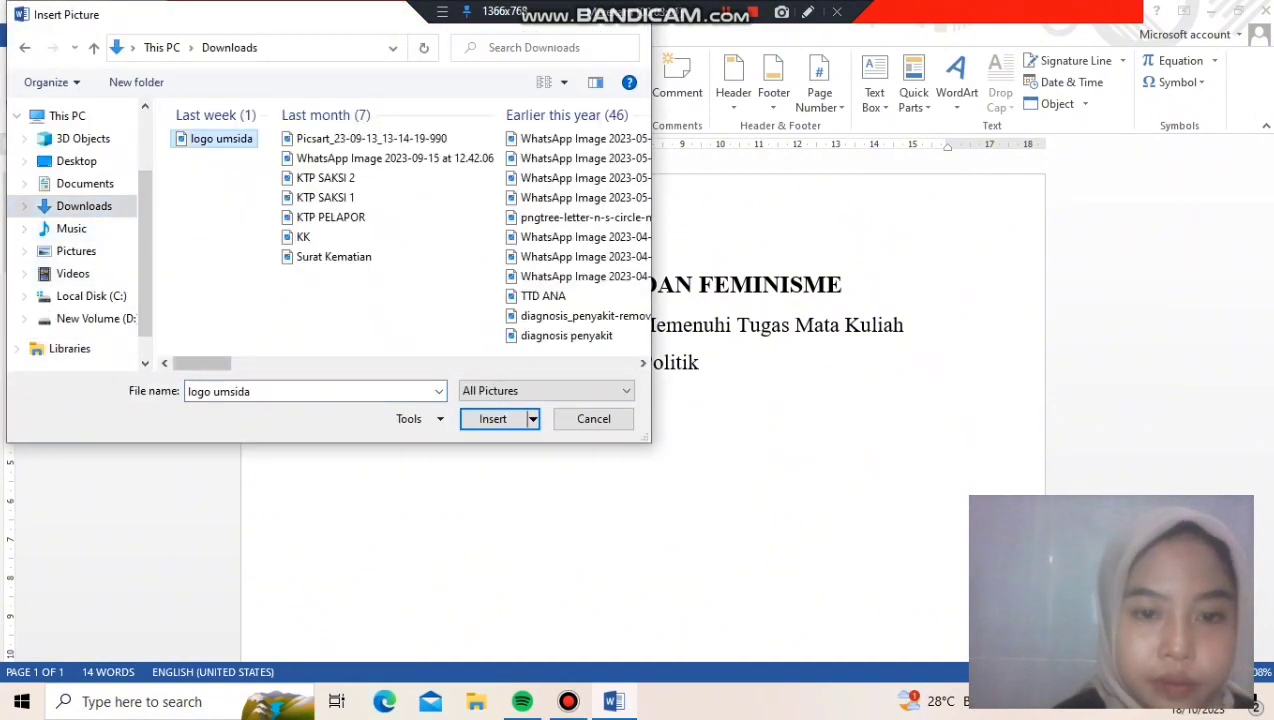
Add the line "Dosen Pengampu :" below the university logo
key(Right)
key(Return)
key(Return)
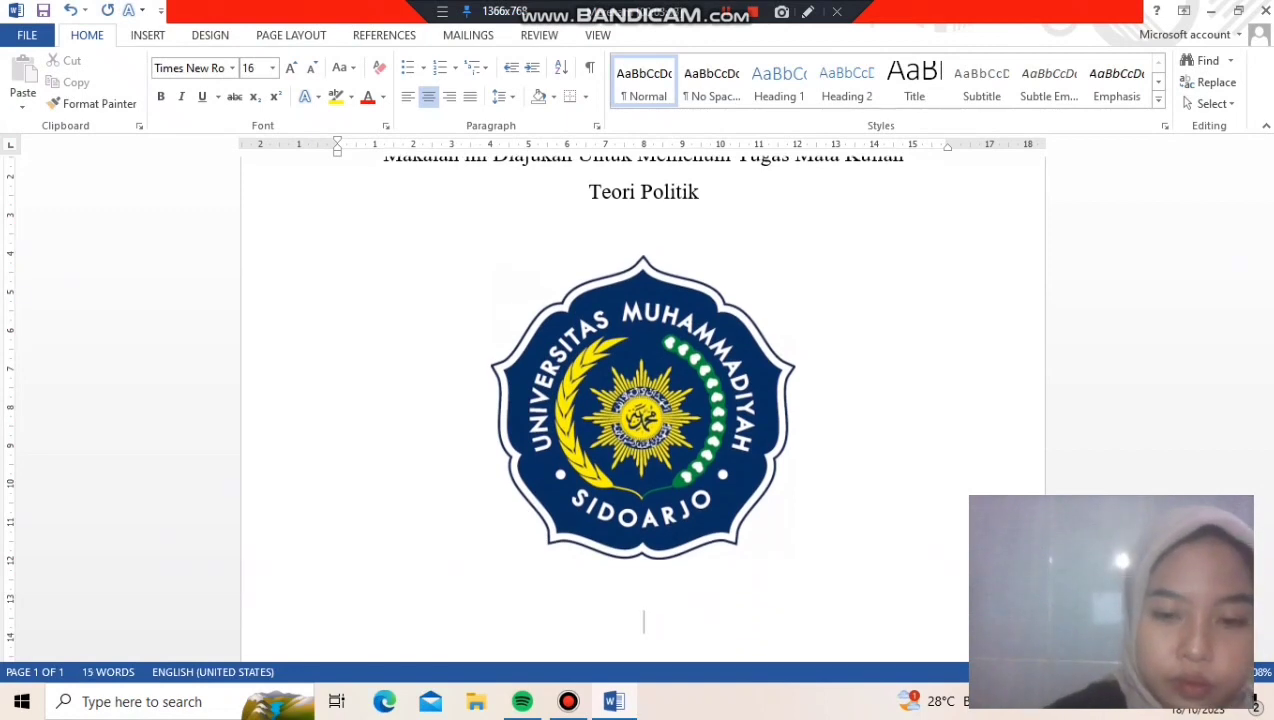
text(d)
key(BackSpace)
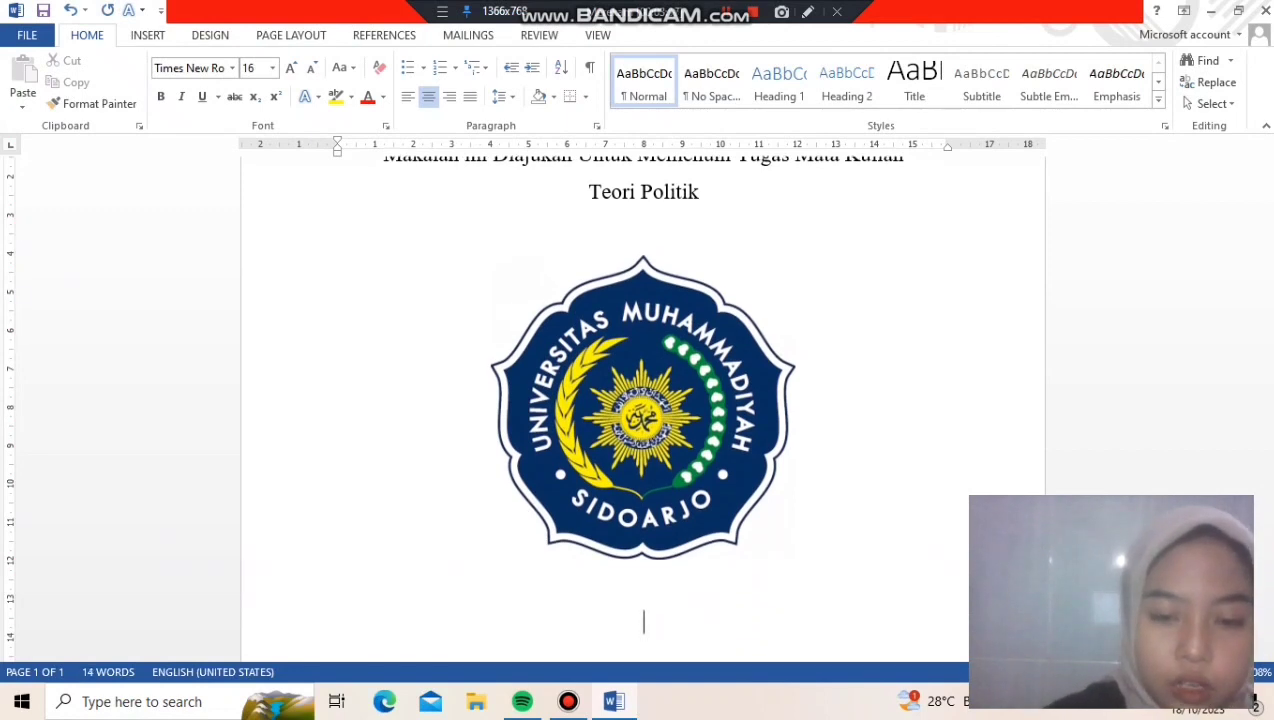
text(Dosen Pengampu : )
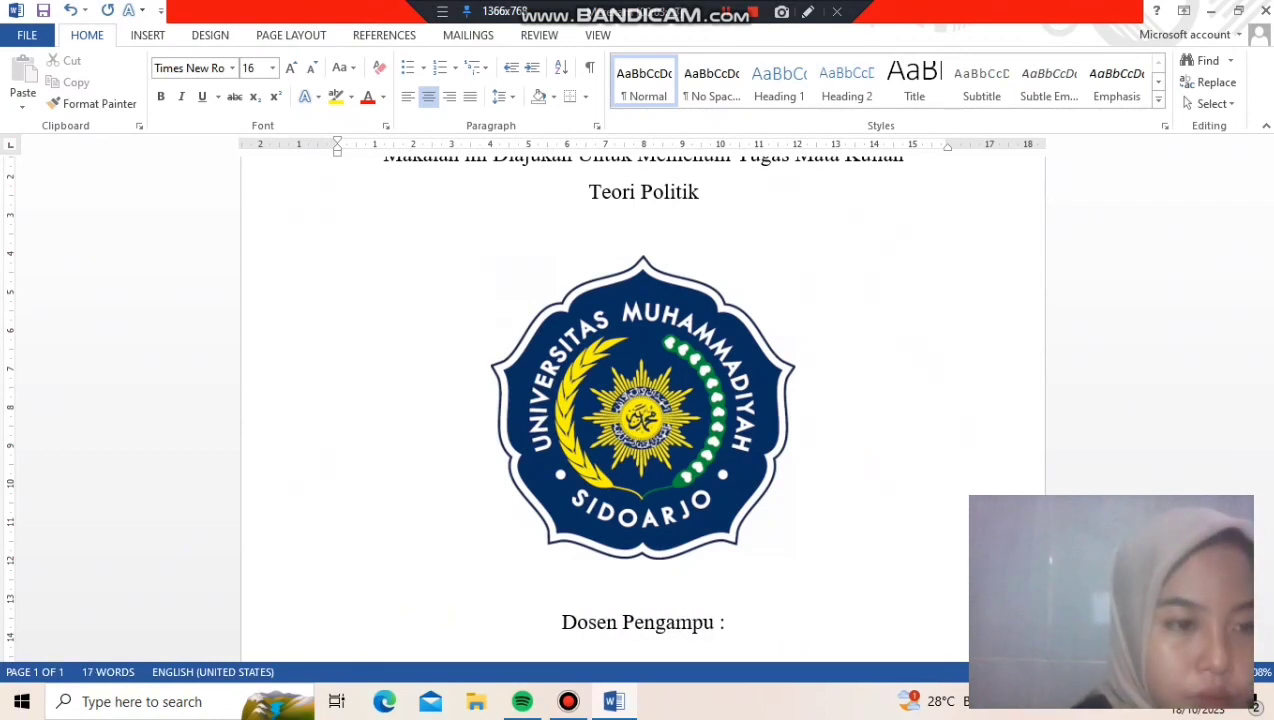
text(Fajar)
Enter the lecturer's full name with the degree "M. IP" on a new line below "Dosen Pengampu :"
key(BackSpace)
key(BackSpace)
key(BackSpace)
key(BackSpace)
key(BackSpace)
key(Return)
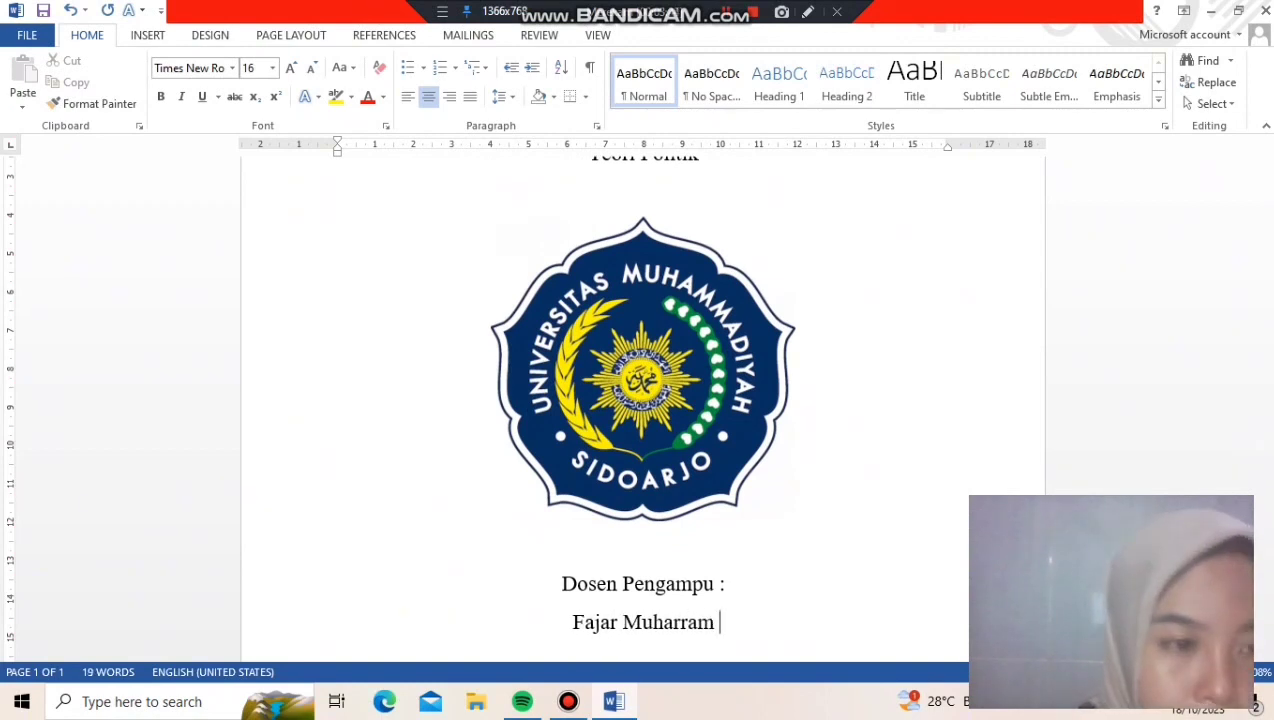
text(, M. IP)
key(Return)
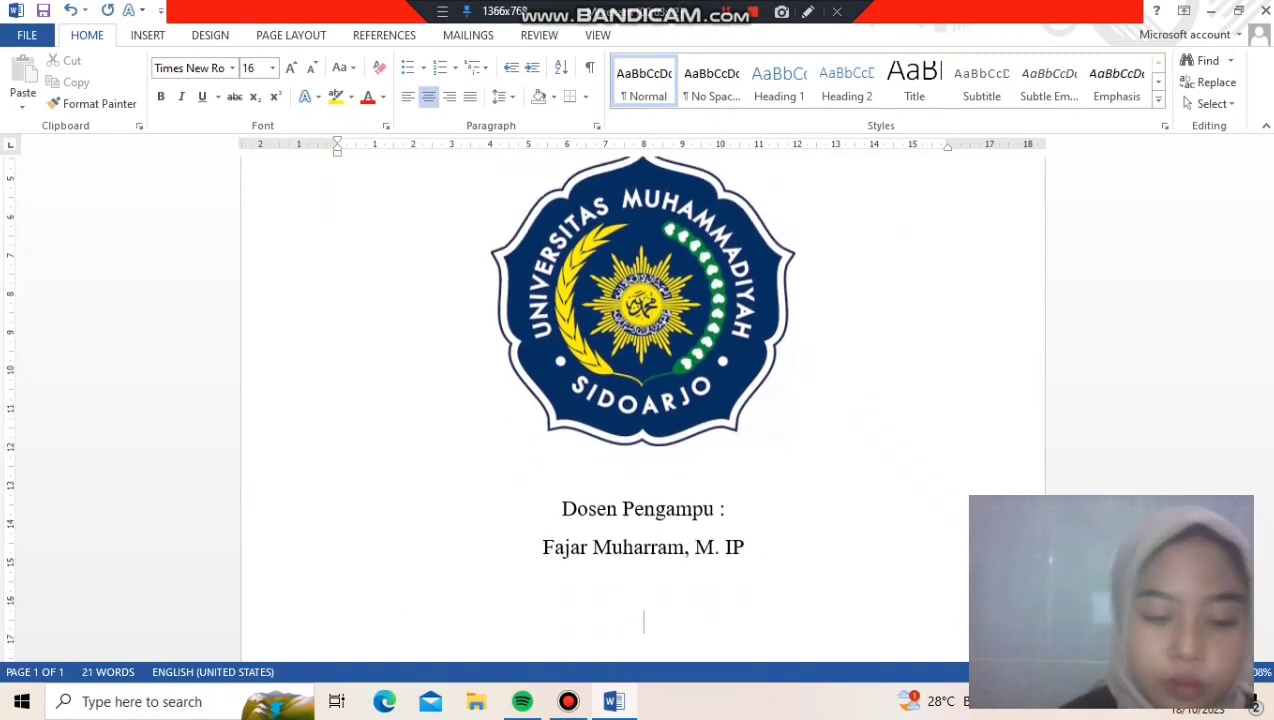
Add "Ditulis Oleh :" with the author's name and student number on the line below, plus a separate line "Kelas B1 Administrasi Publik"
text(Ditulis Oleh :)
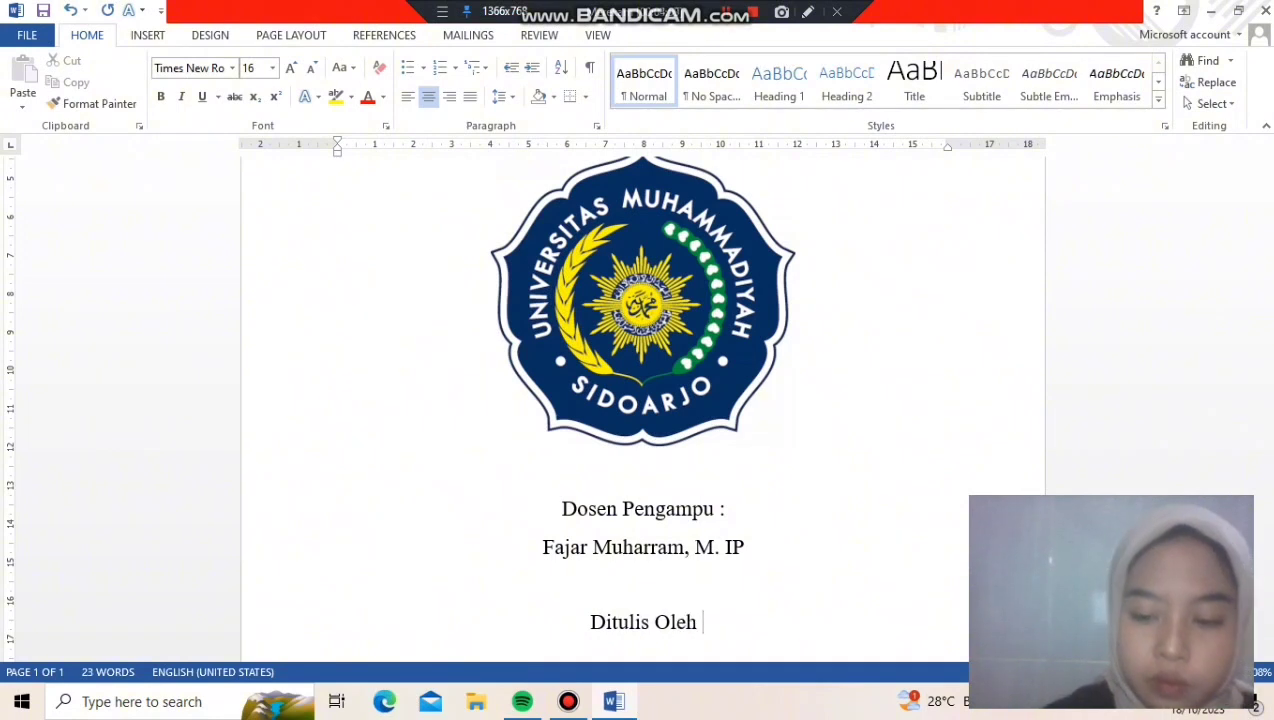
key(Return)
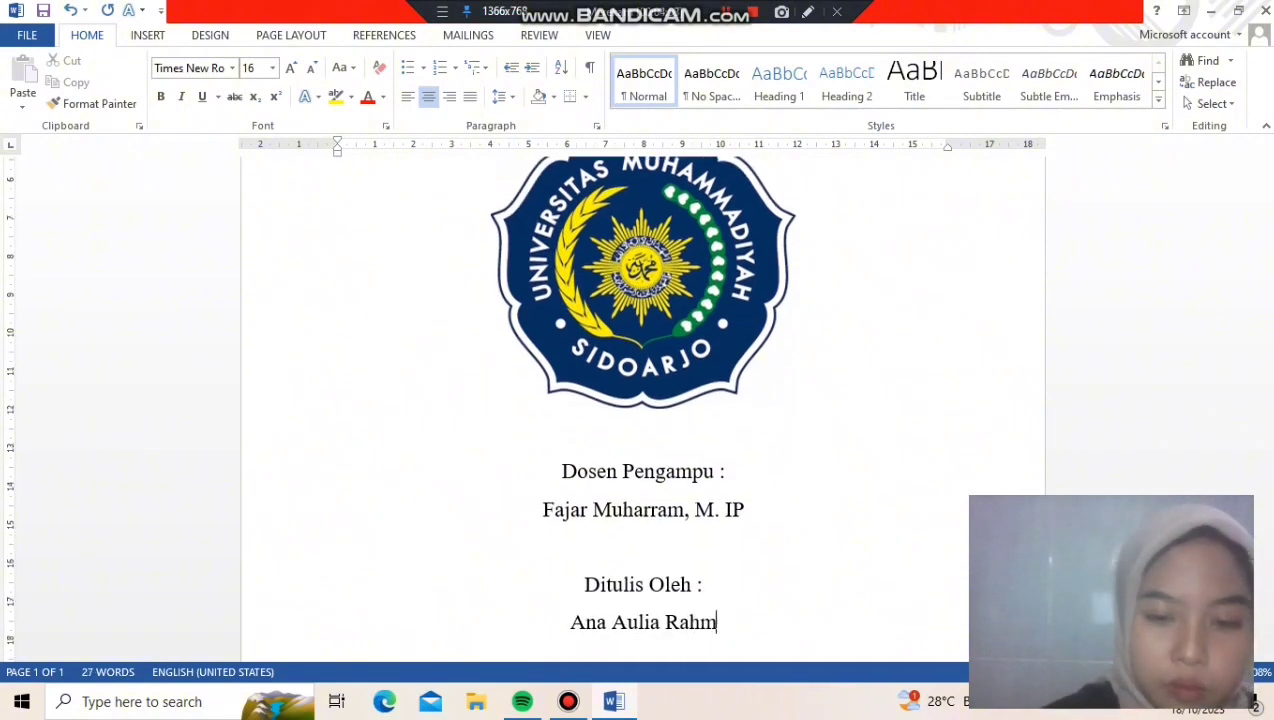
key(Tab)
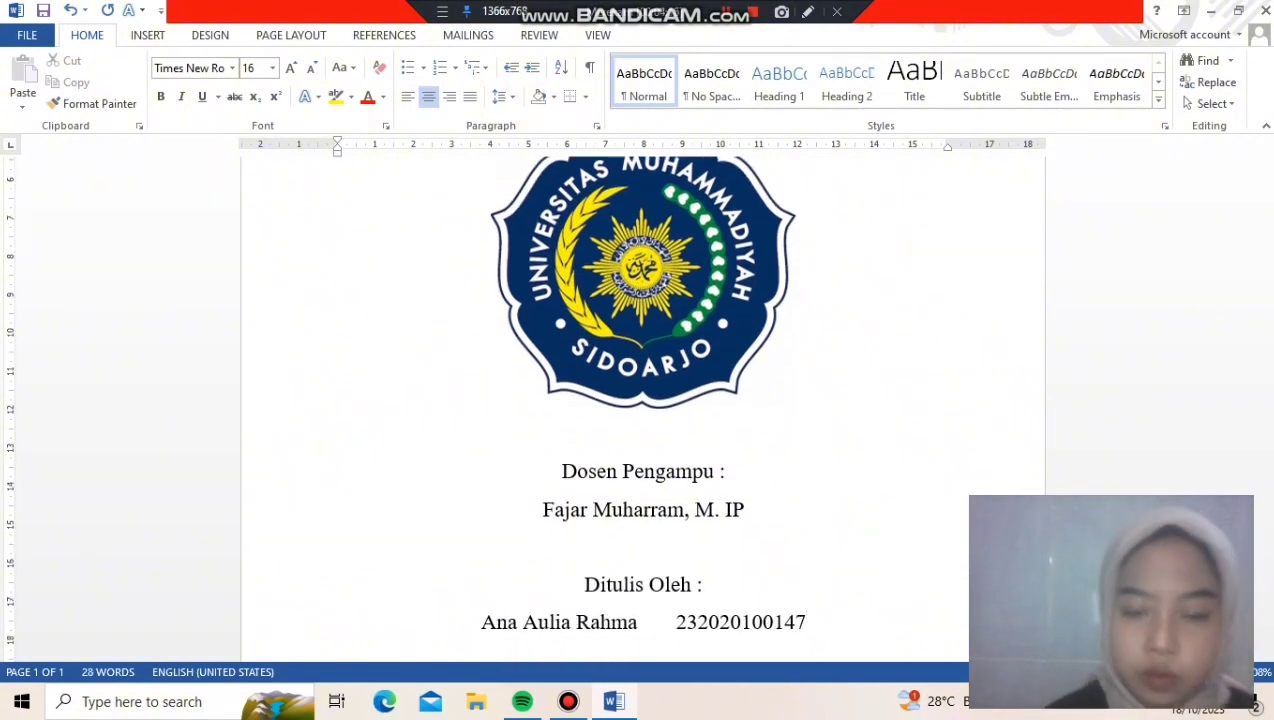
key(Return)
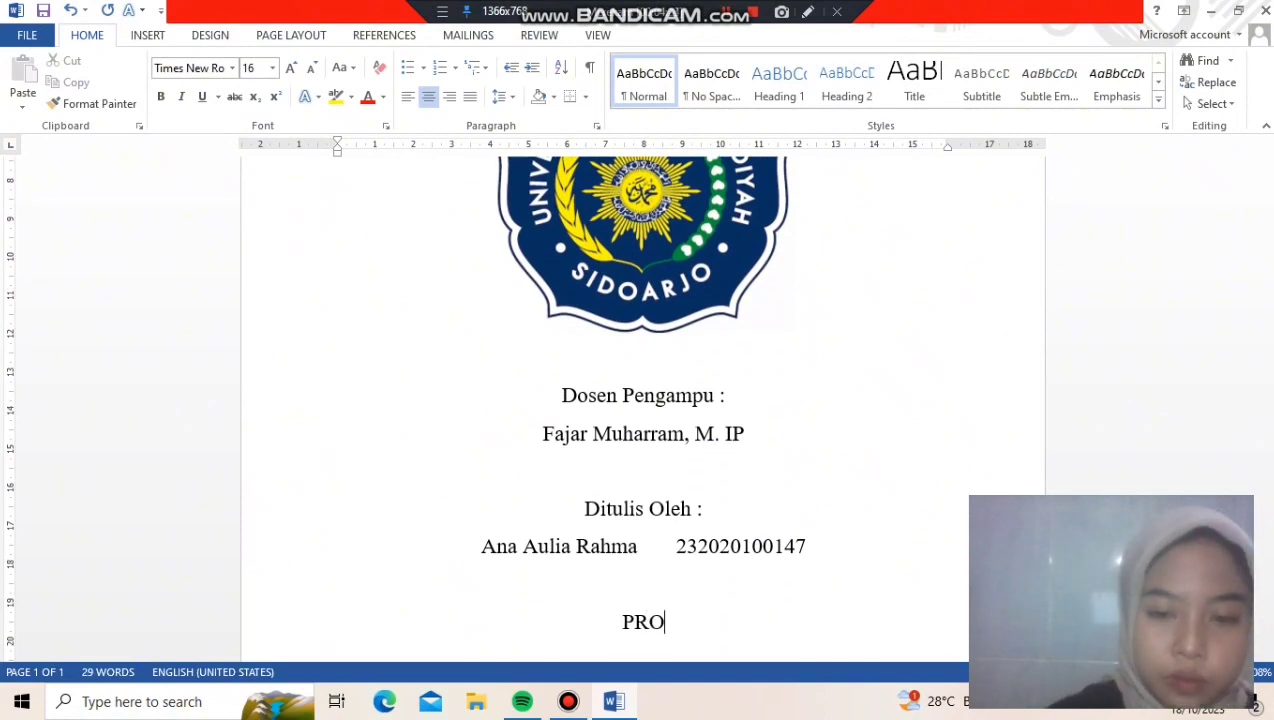
text(Kelas B1 Administrasi Publik)
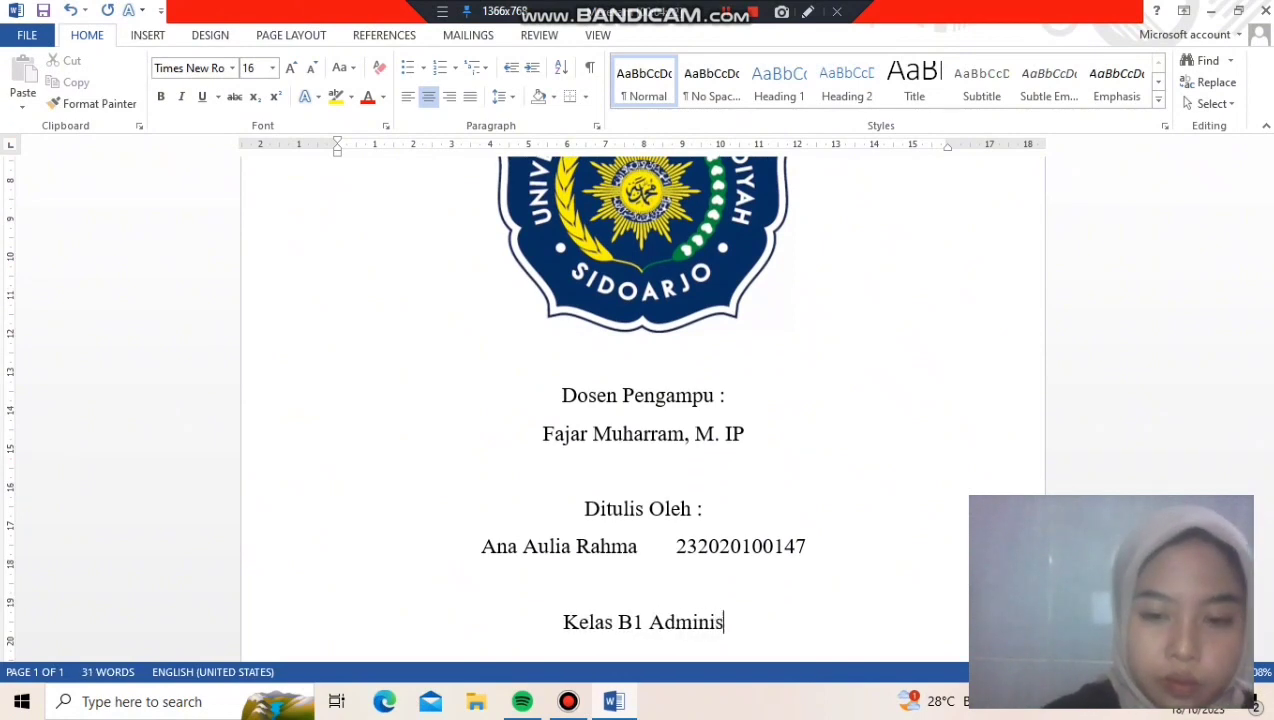
After a blank line, add "PRODI ADMINISTRASI PUBLIK", "FAKULTAS BISNIS HUKUM DAN ILMU SOSIAL" and "UNIVERSITAS MUHAMMADIYAH SIDOARJO" on three separate lines
key(Return)
key(Return)
text(PRODI ADMINISTRASI PUBLIK)
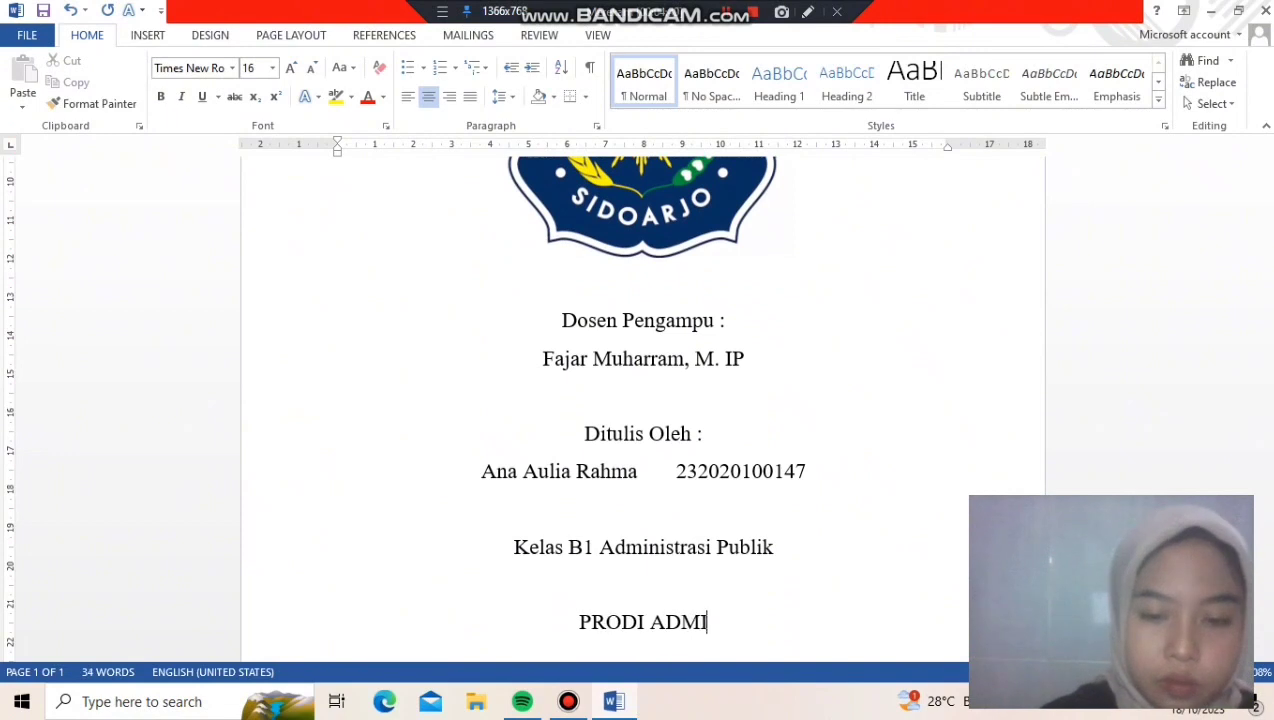
key(Return)
text(FAKULTAS )
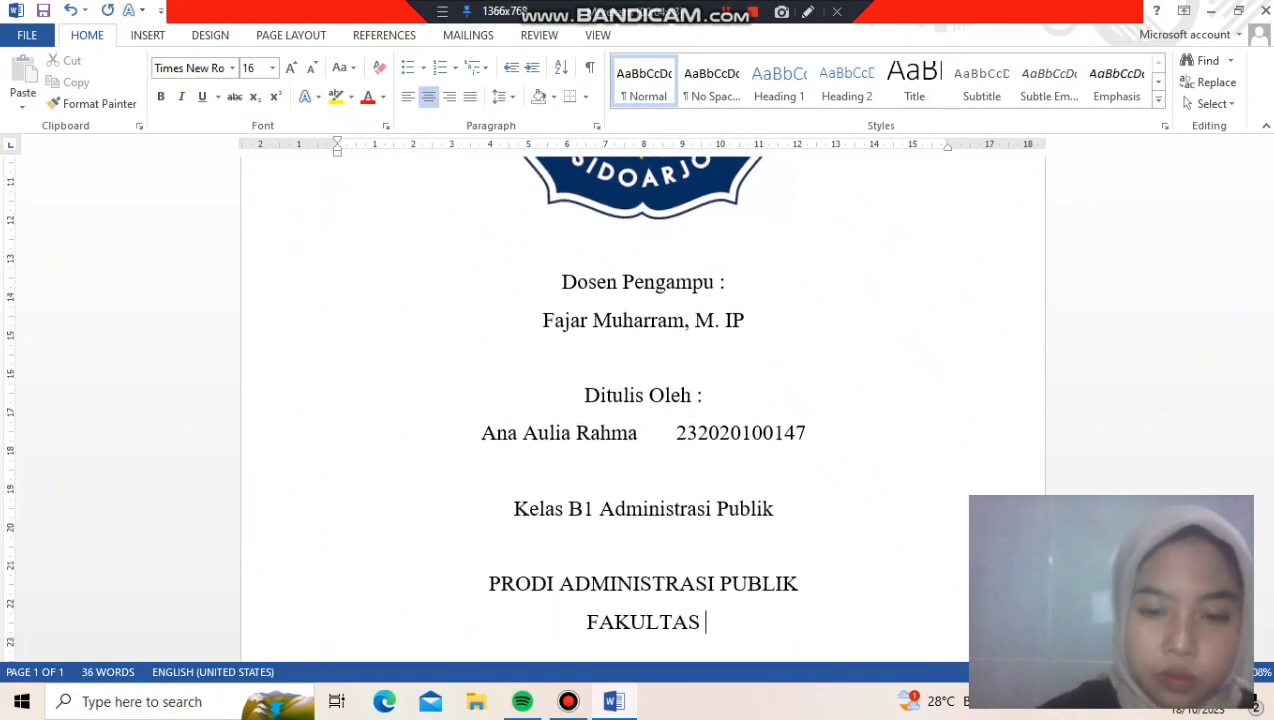
text(BISNIS HUKUM DAN ILMU SOSIAL)
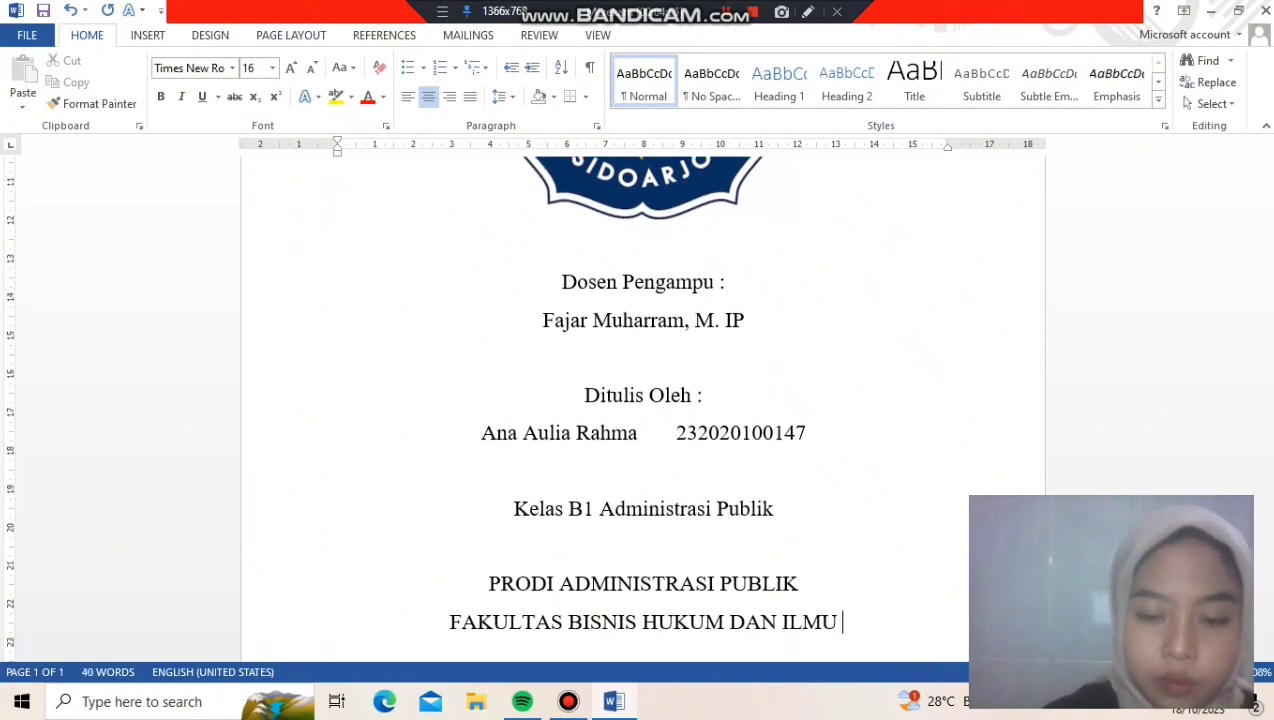
key(Return)
text(UNIVERSITAS MUHAMMADIYAH SIDOARJO)
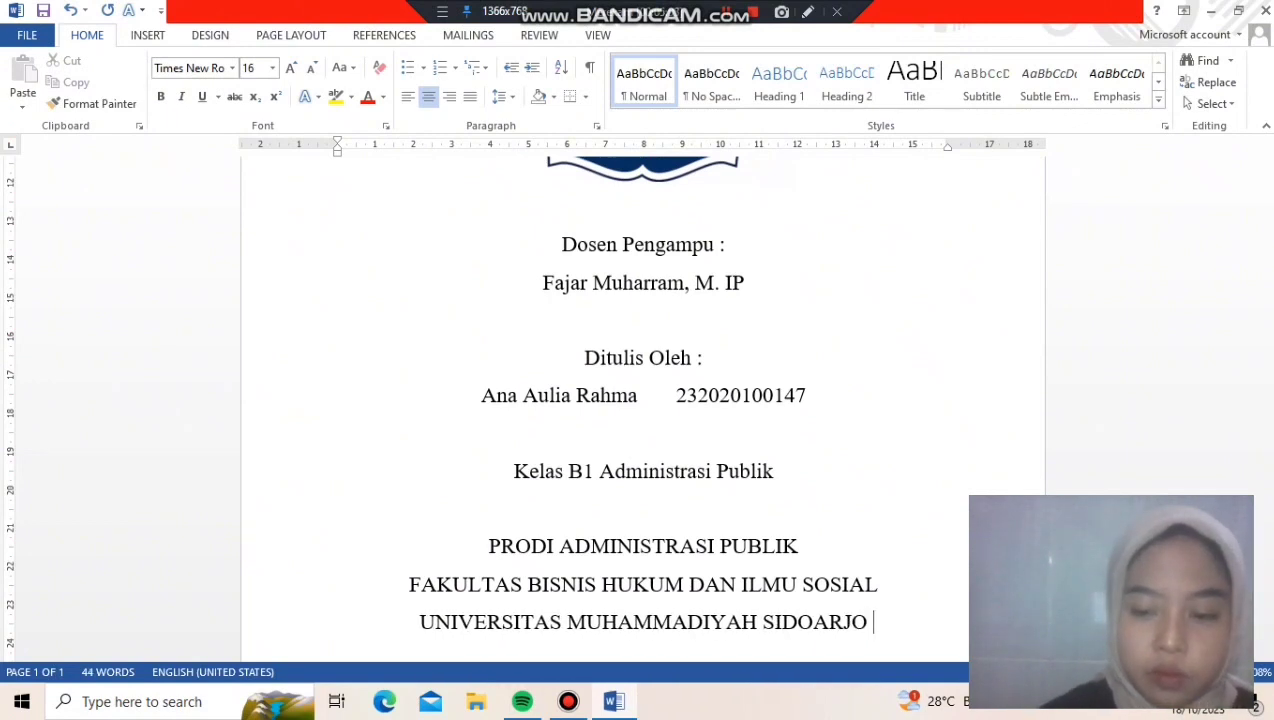
Add the year 2023 on a new centred line below the university name
key(ctrl+Return)
key(ctrl+l)
key(BackSpace)
click(644, 204)
key(ctrl+End)
key(ctrl+Return)
text(2023)
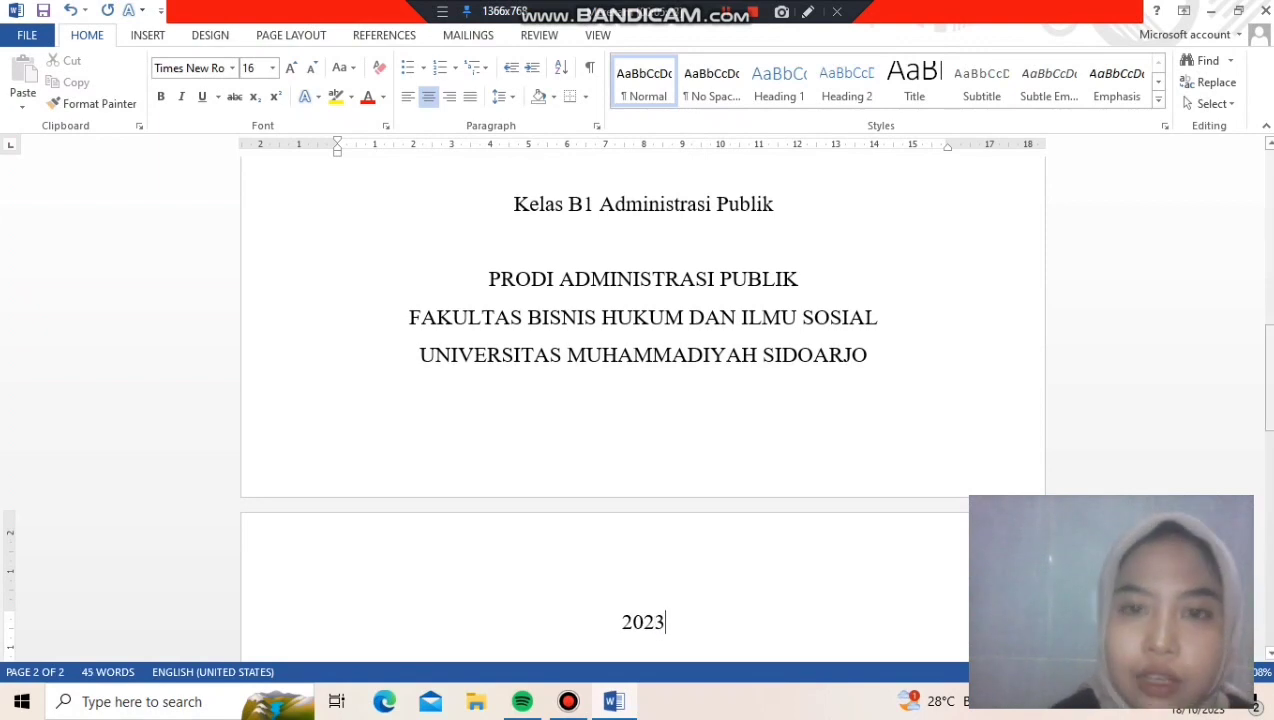
Set the line spacing of the title and the two lines below it to 1,5
drag(1269, 420, 1269, 366)
scroll(643, 400, up, 8)
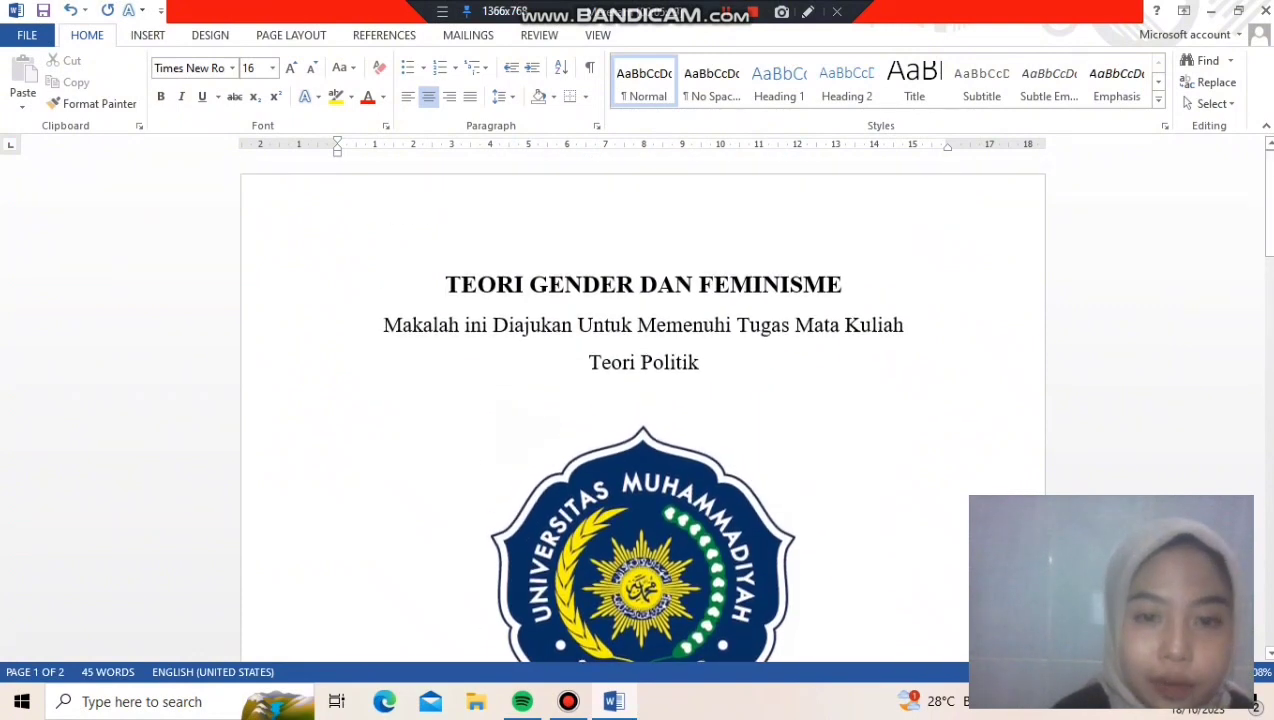
drag(444, 284, 714, 363)
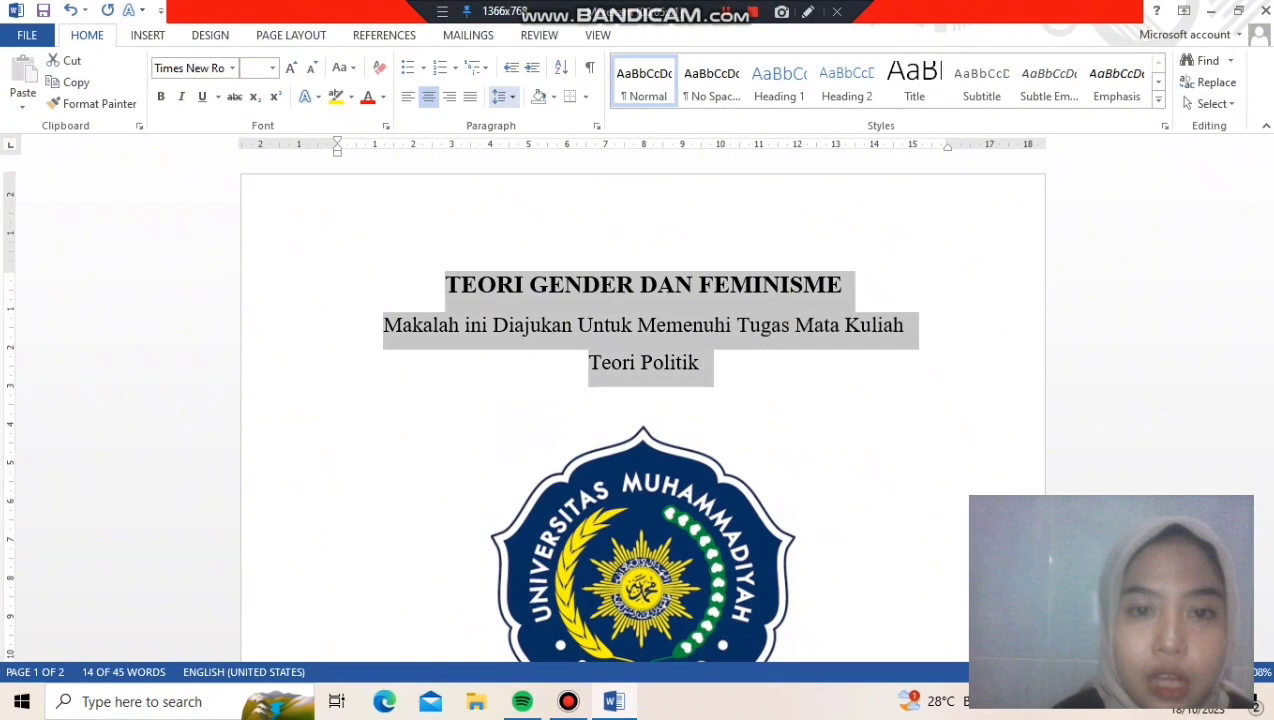
click(503, 96)
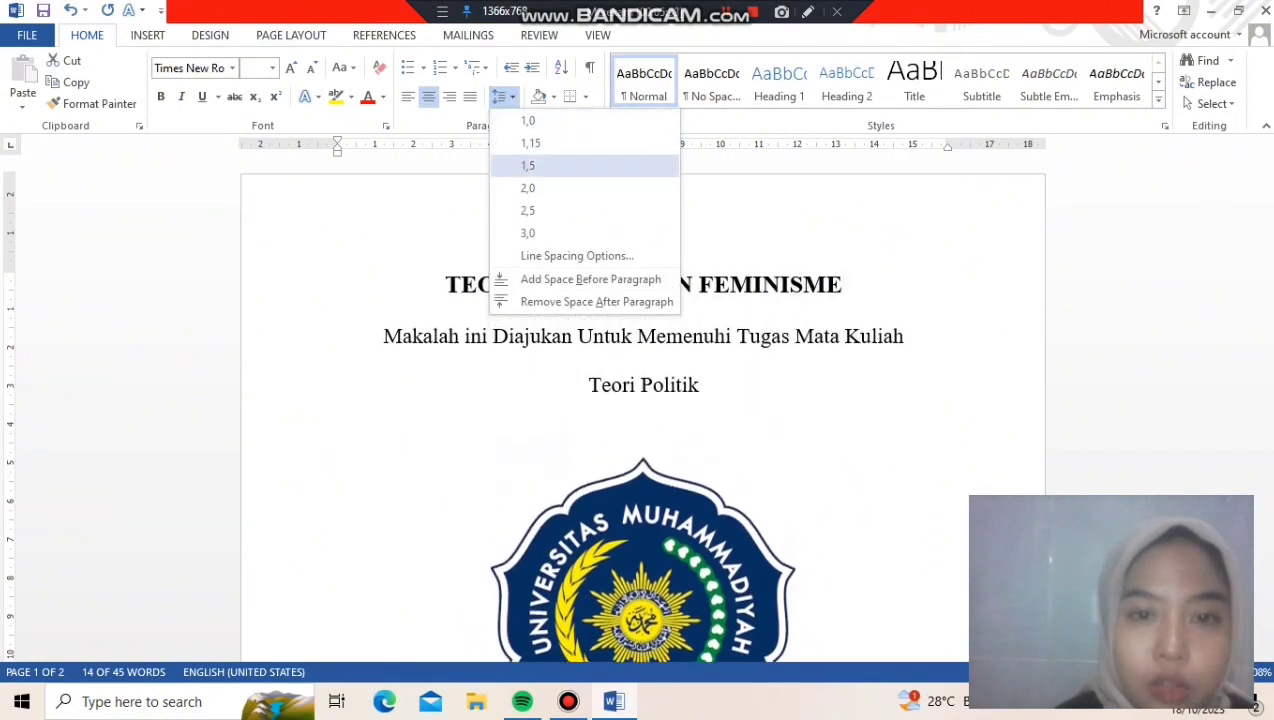
click(528, 165)
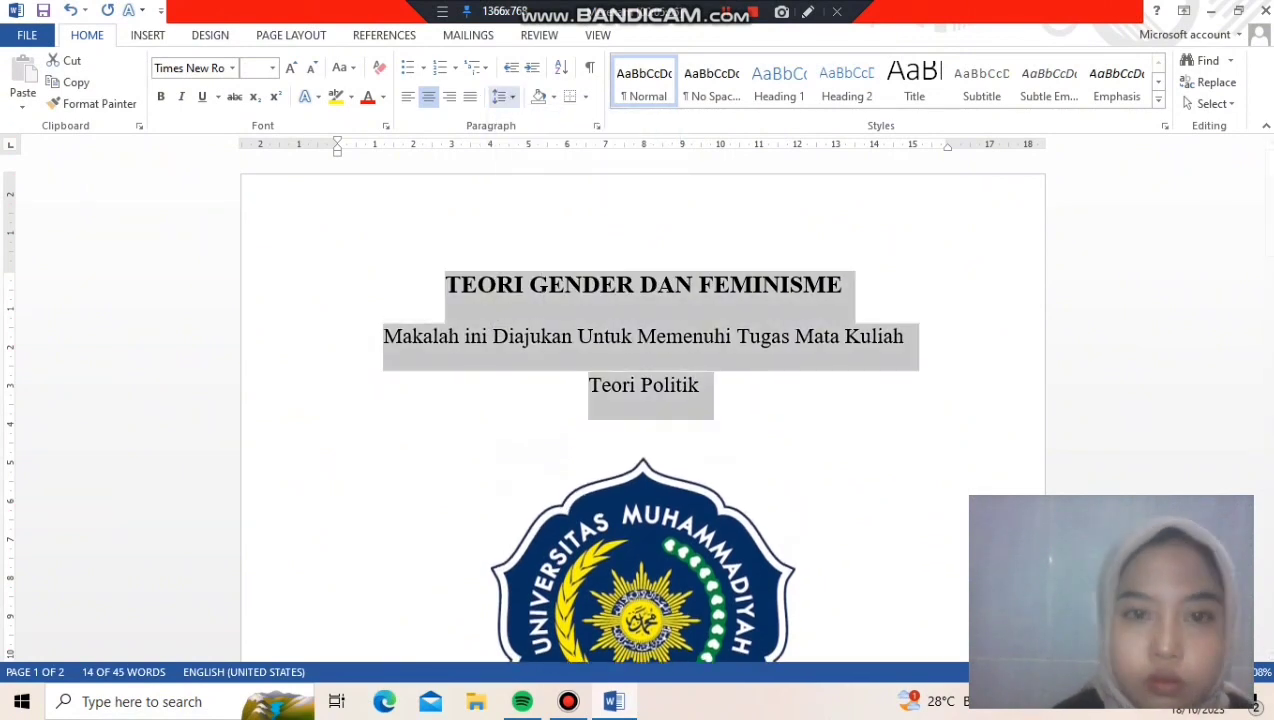
click(503, 96)
click(965, 340)
Set the line spacing from "Dosen Pengampu :" through "Kelas B1 Administrasi Publik" to 1,5
drag(1268, 194, 1268, 329)
drag(562, 176, 725, 448)
click(503, 96)
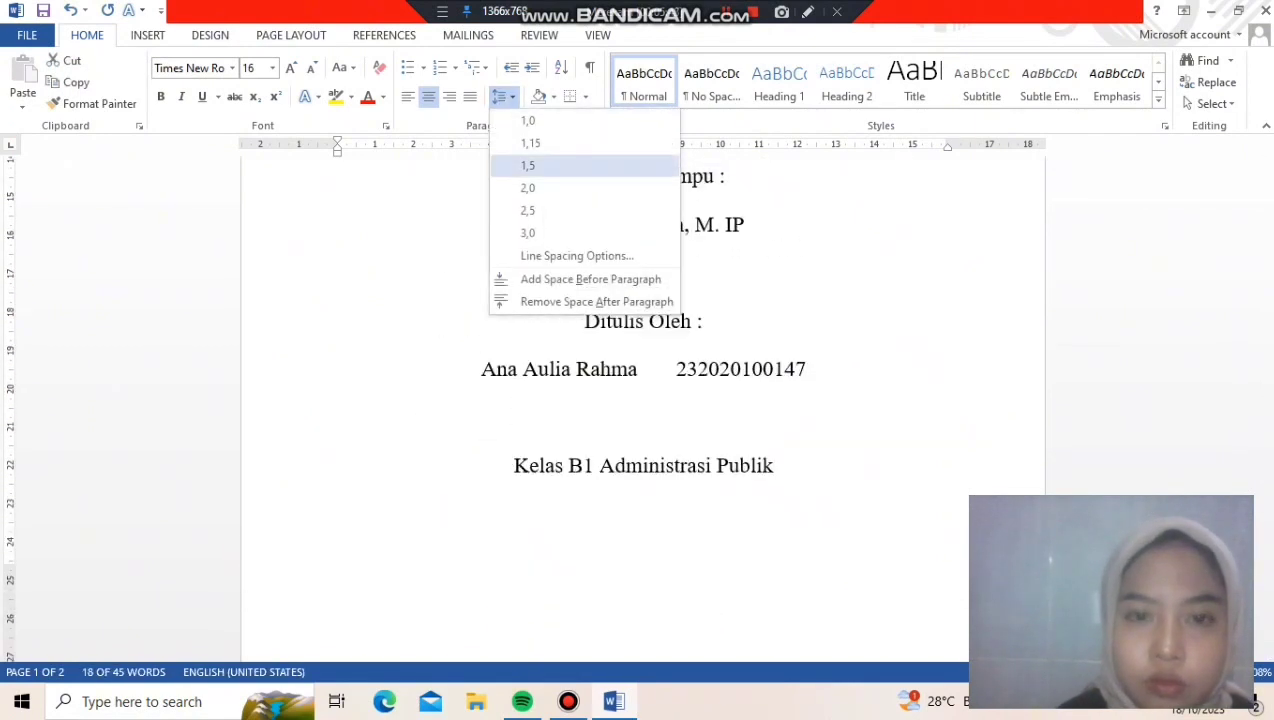
click(528, 165)
Remove the blank lines above "Kelas B1 Administrasi Publik", "Ditulis Oleh :" and "PRODI ADMINISTRASI PUBLIK"
click(806, 370)
key(Delete)
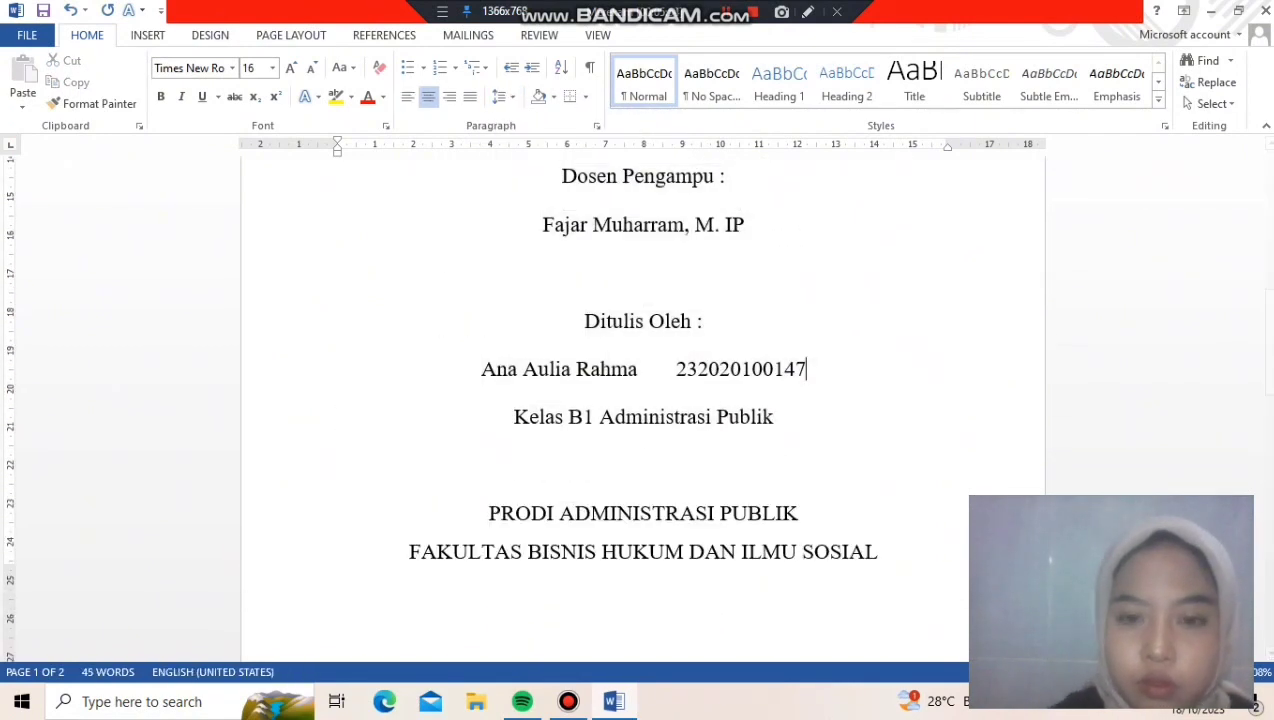
click(610, 321)
key(Up)
key(BackSpace)
key(BackSpace)
click(642, 416)
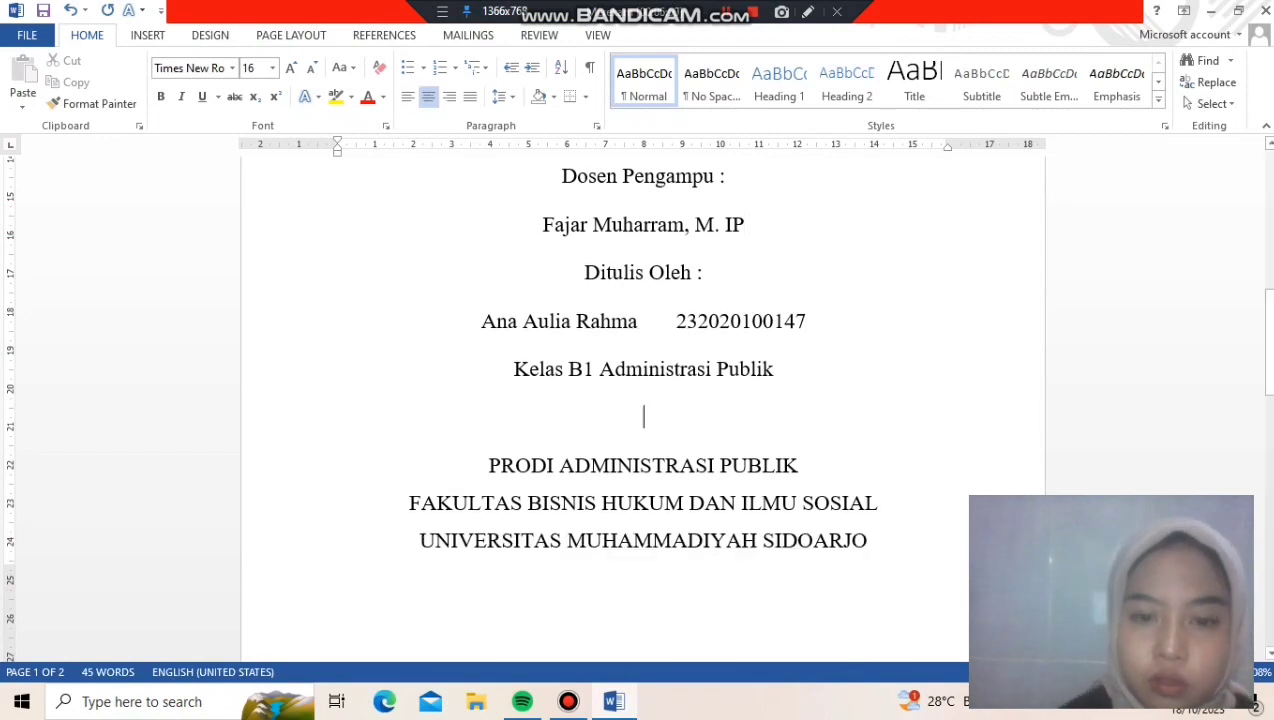
key(BackSpace)
key(BackSpace)
Make the closing block from "PRODI ADMINISTRASI PUBLIK" through 2023 bold
click(489, 417)
drag(489, 417, 668, 530)
key(ctrl+b)
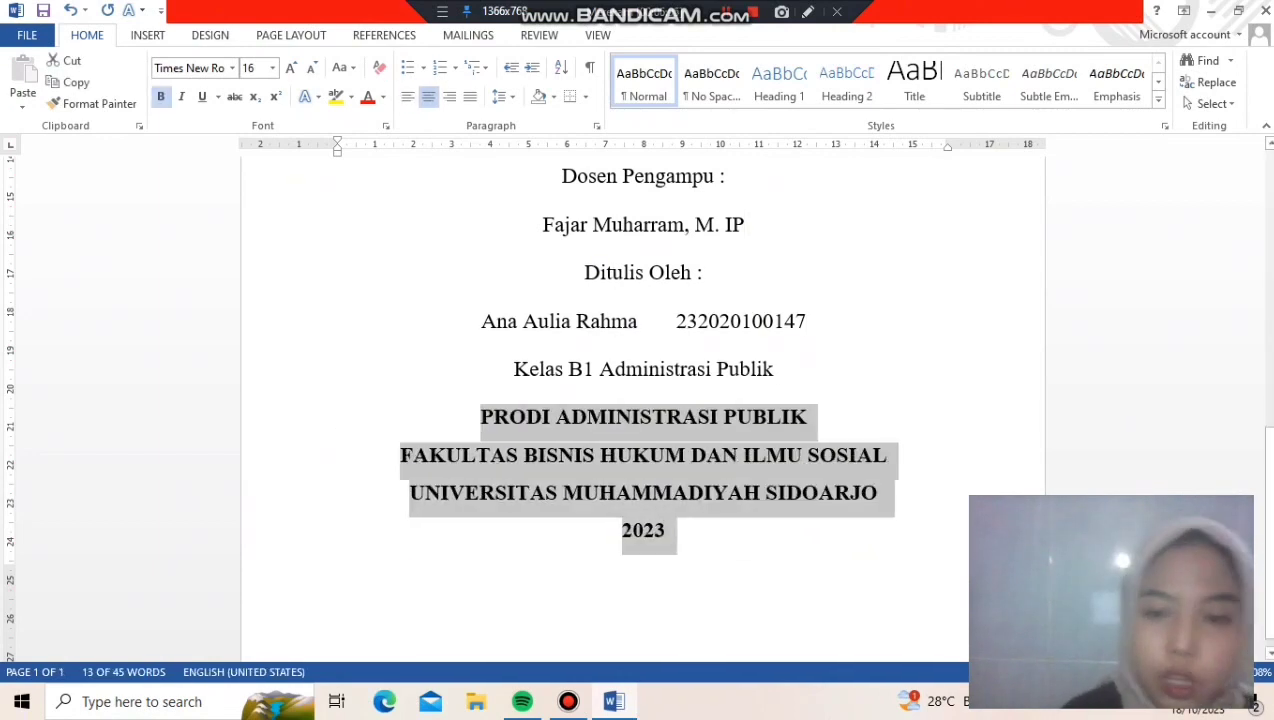
click(668, 530)
scroll(643, 408, down, 5)
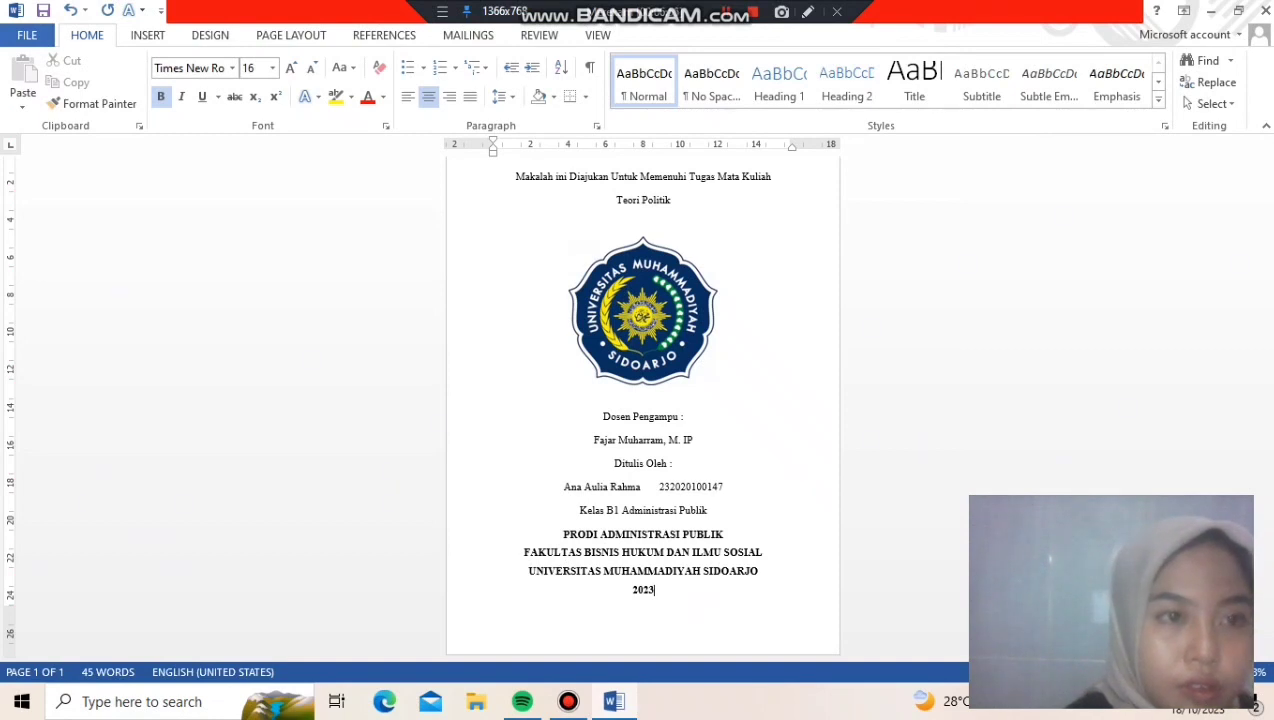
Save the document on drive D: as a Word Document named "TEORI GENDER DAN FEMINISME"
click(27, 35)
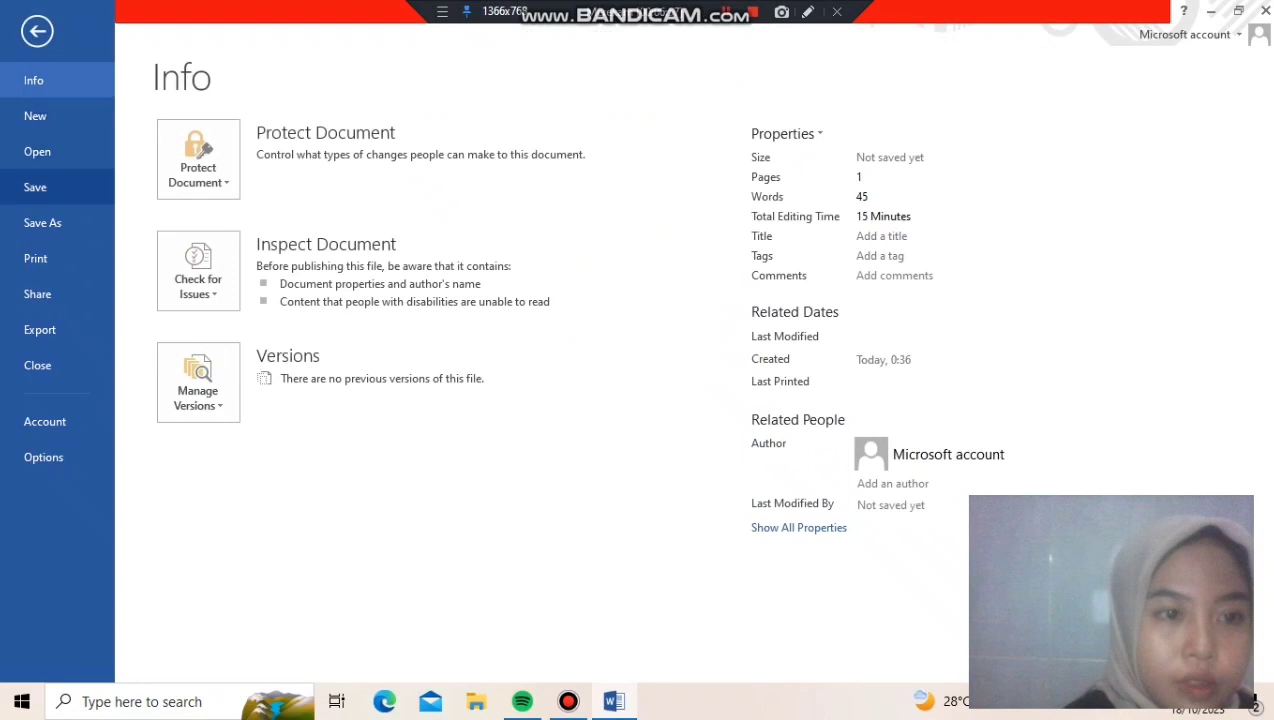
click(42, 222)
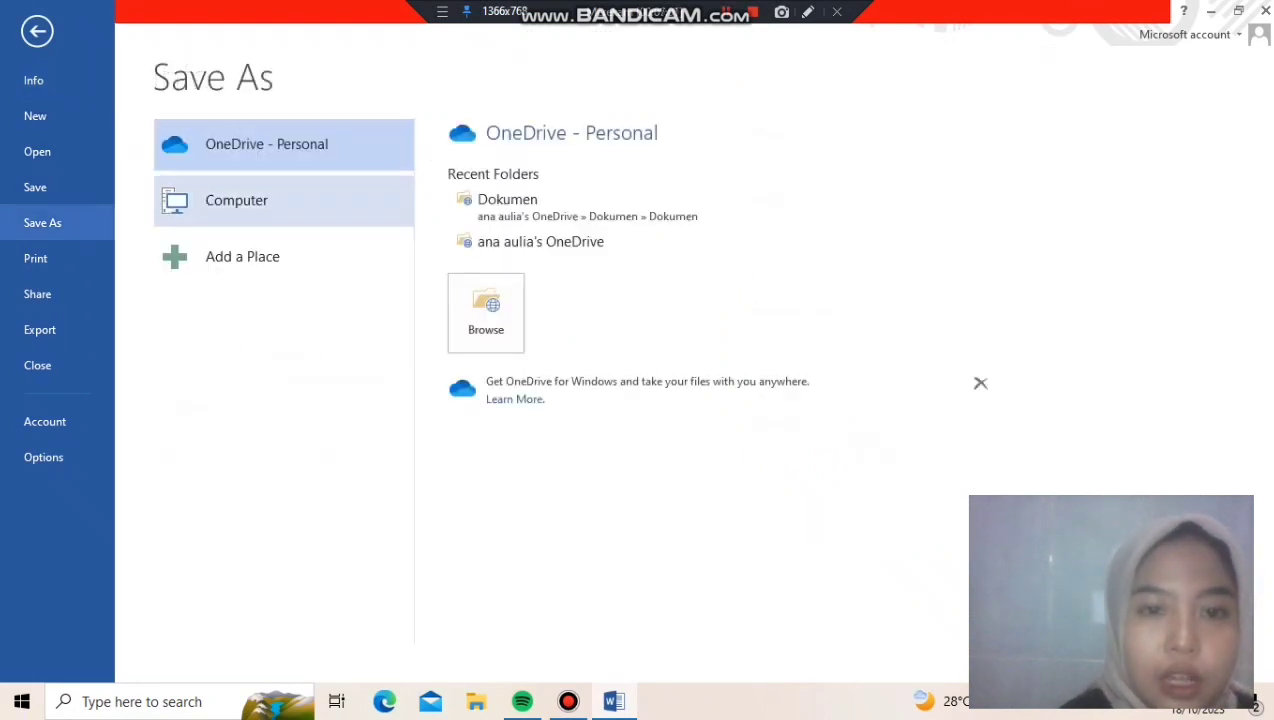
click(236, 200)
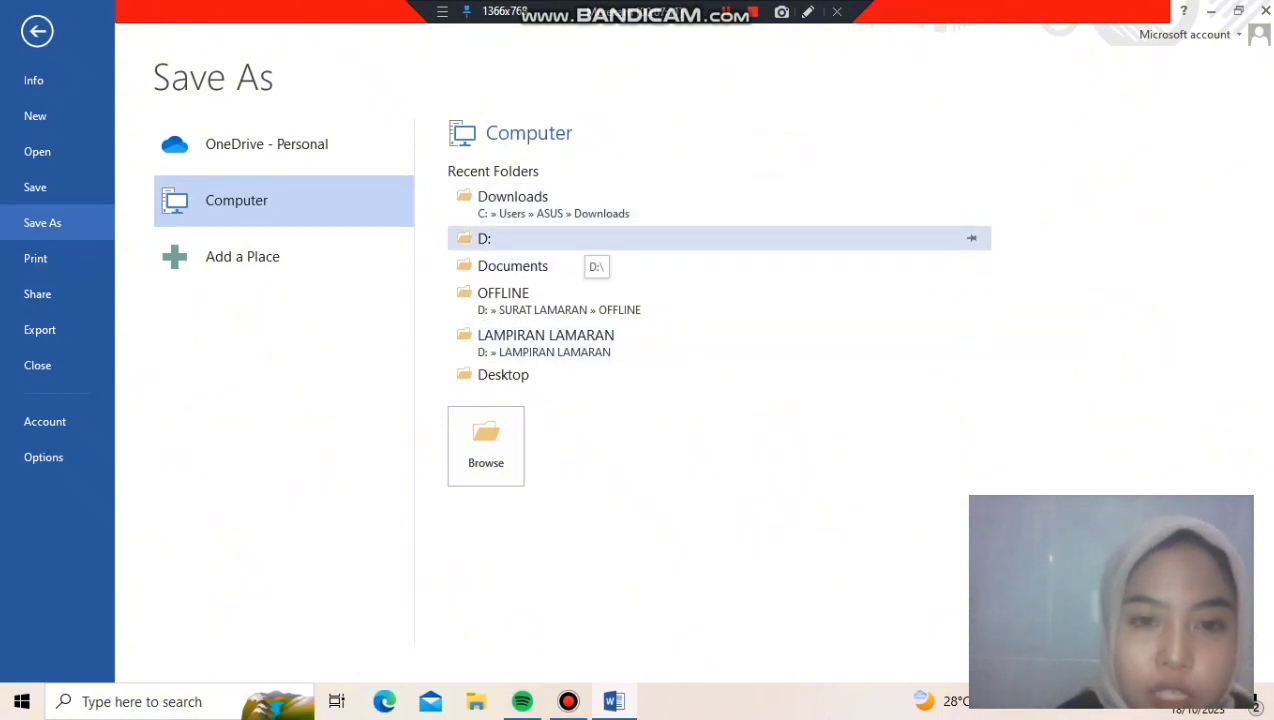
click(588, 244)
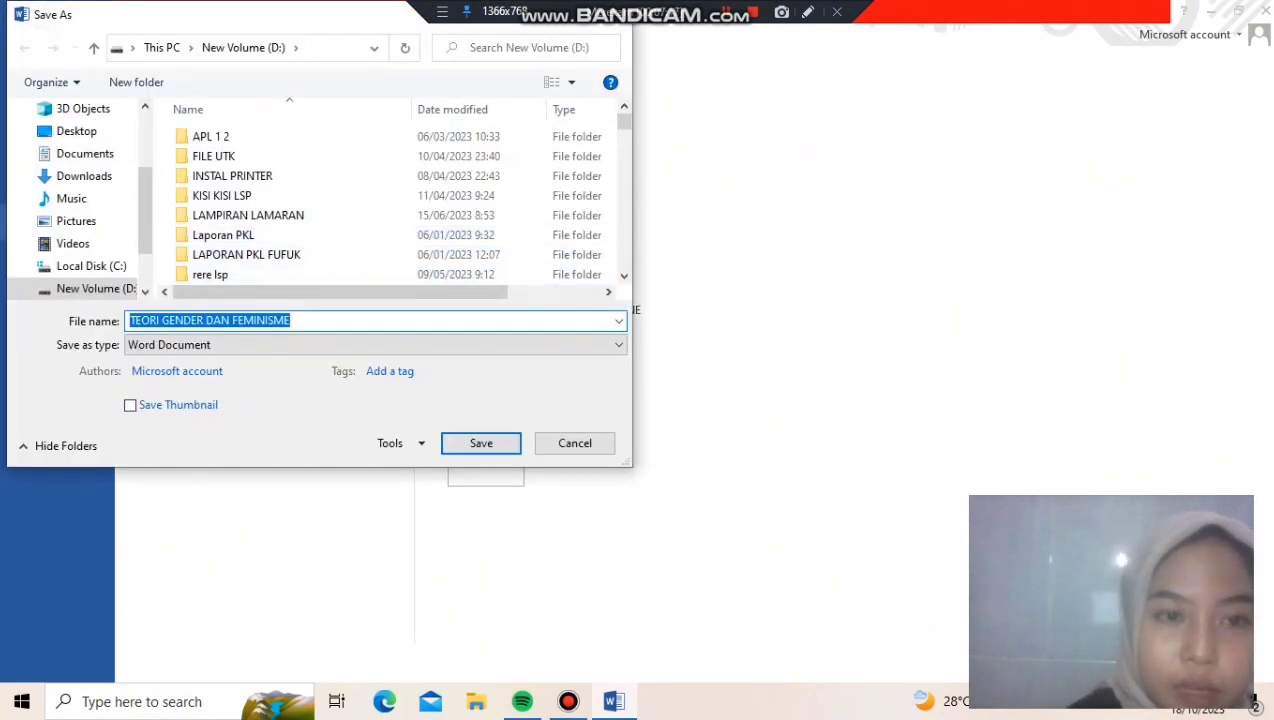
click(291, 321)
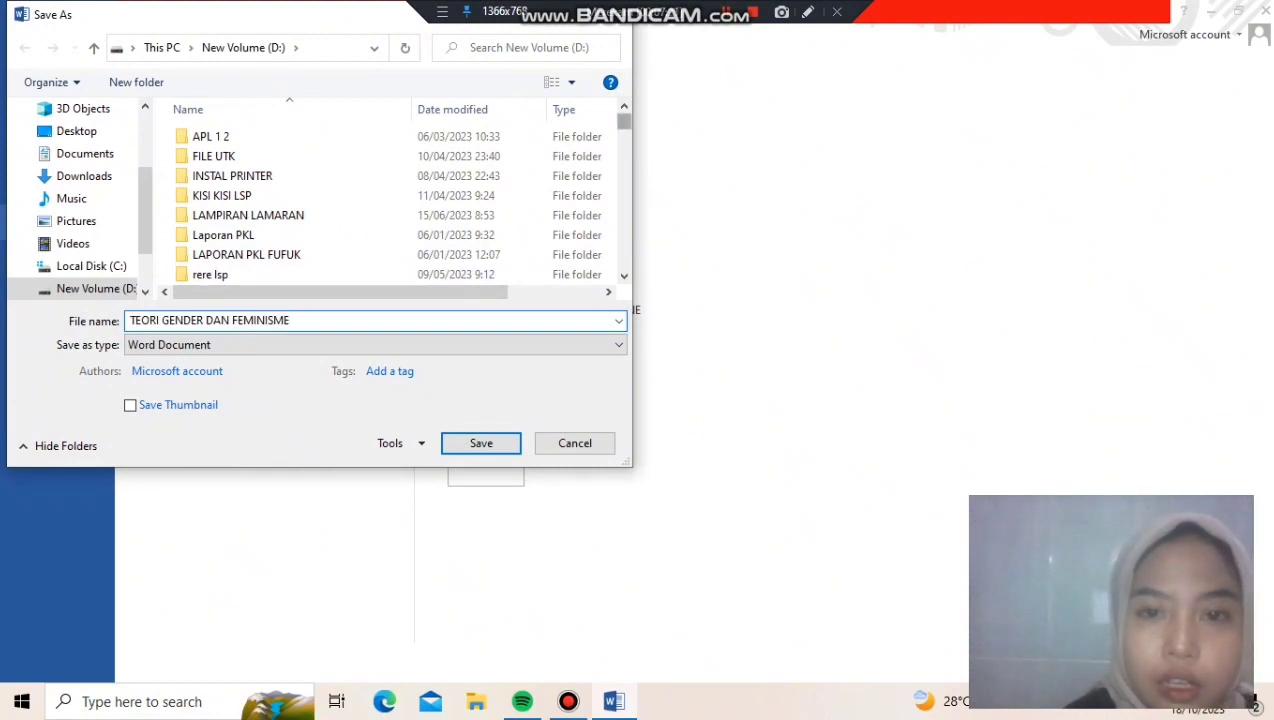
scroll(420, 160, down, 10)
scroll(420, 160, down, 20)
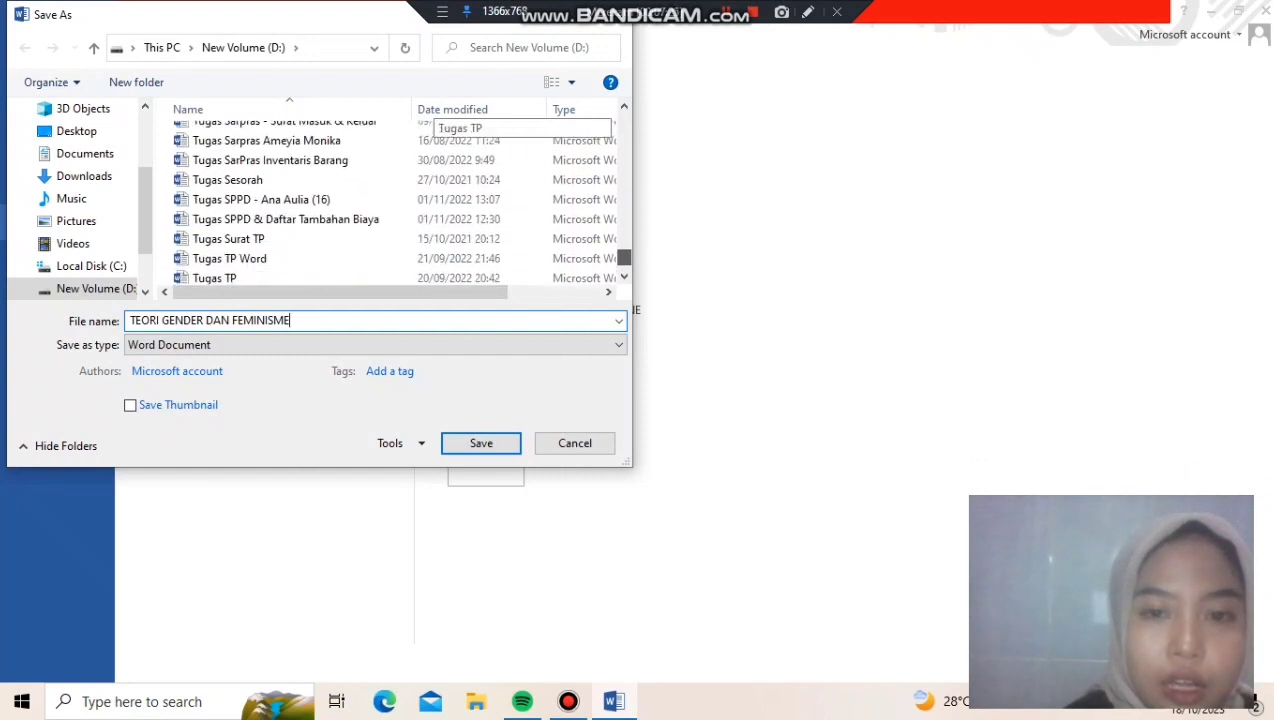
scroll(420, 160, up, 8)
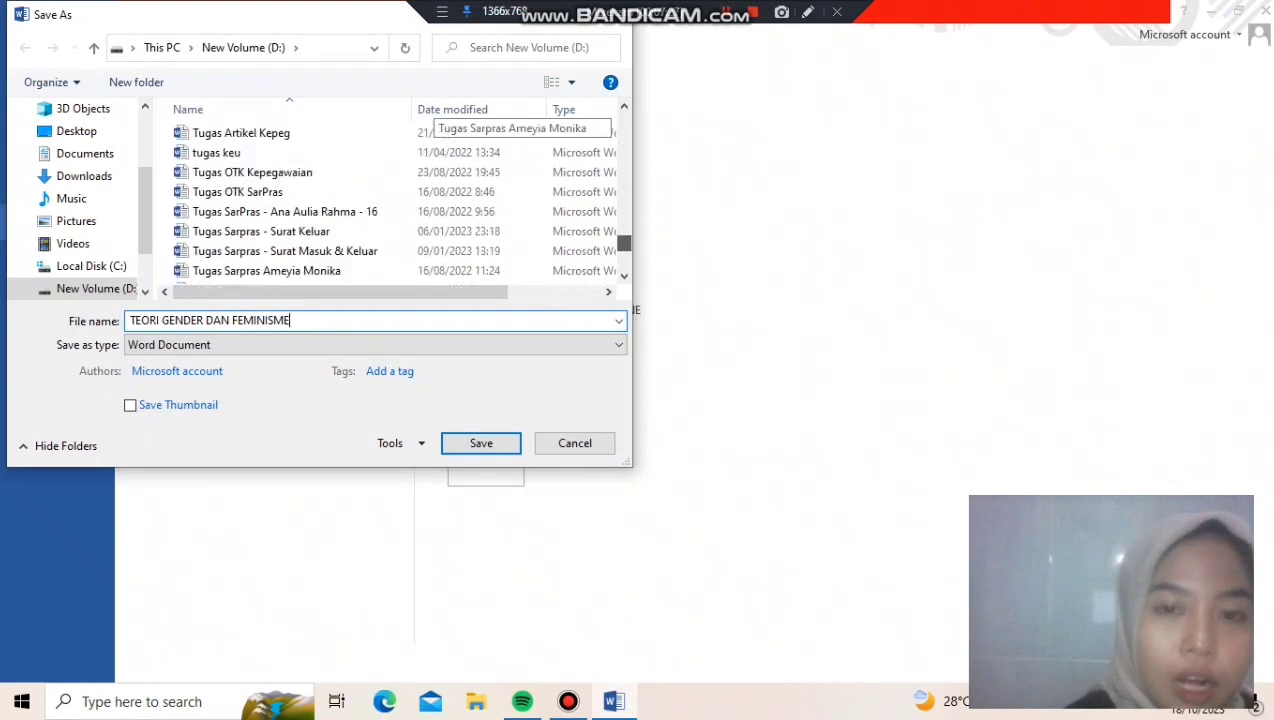
scroll(420, 160, down, 7)
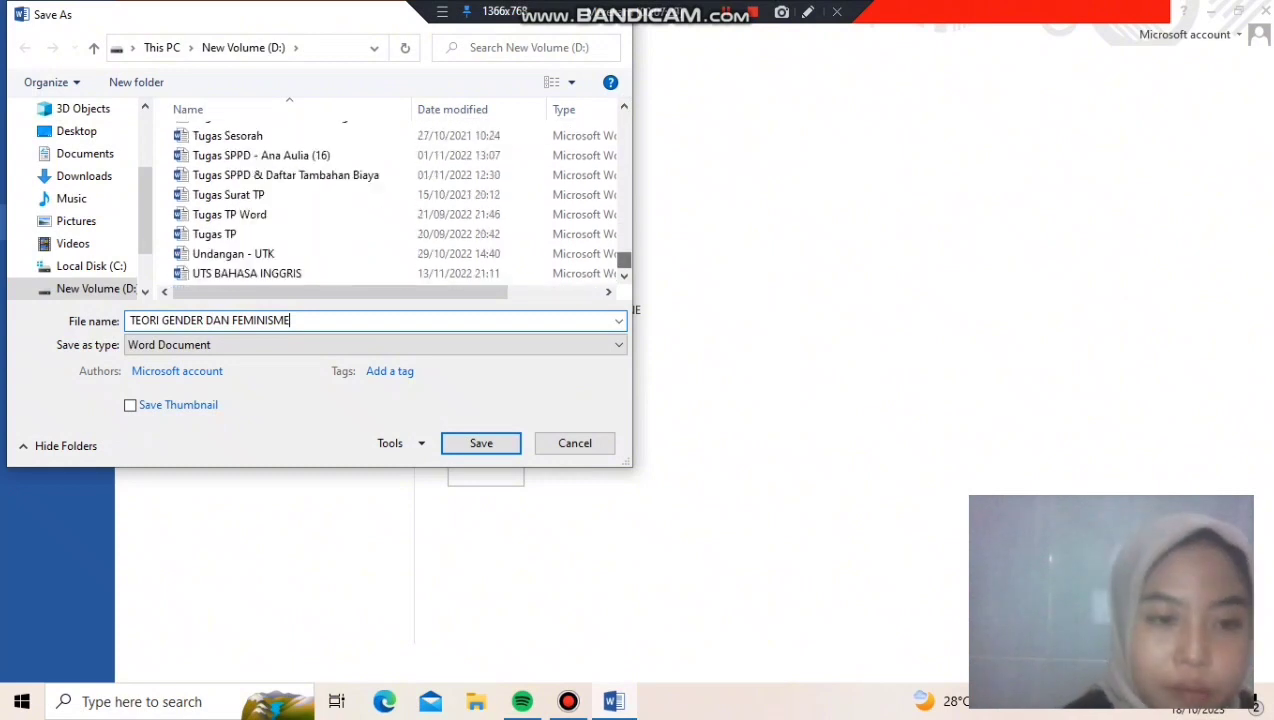
click(617, 345)
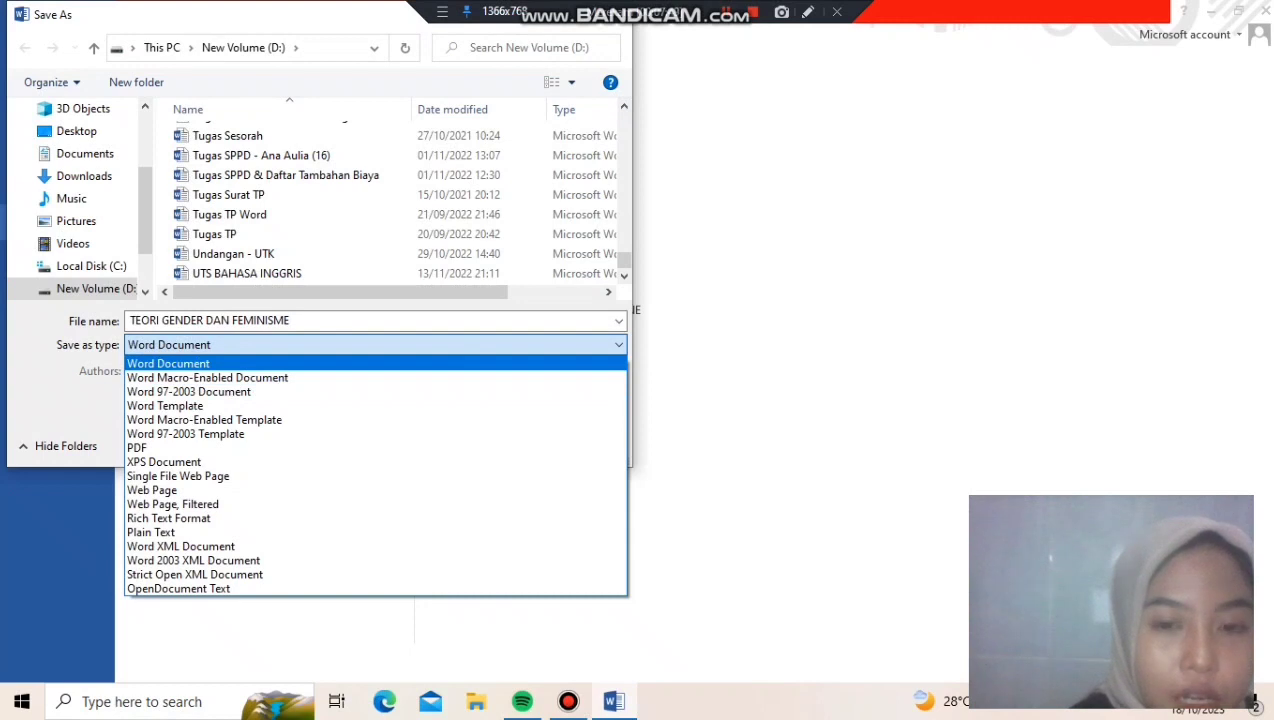
click(169, 364)
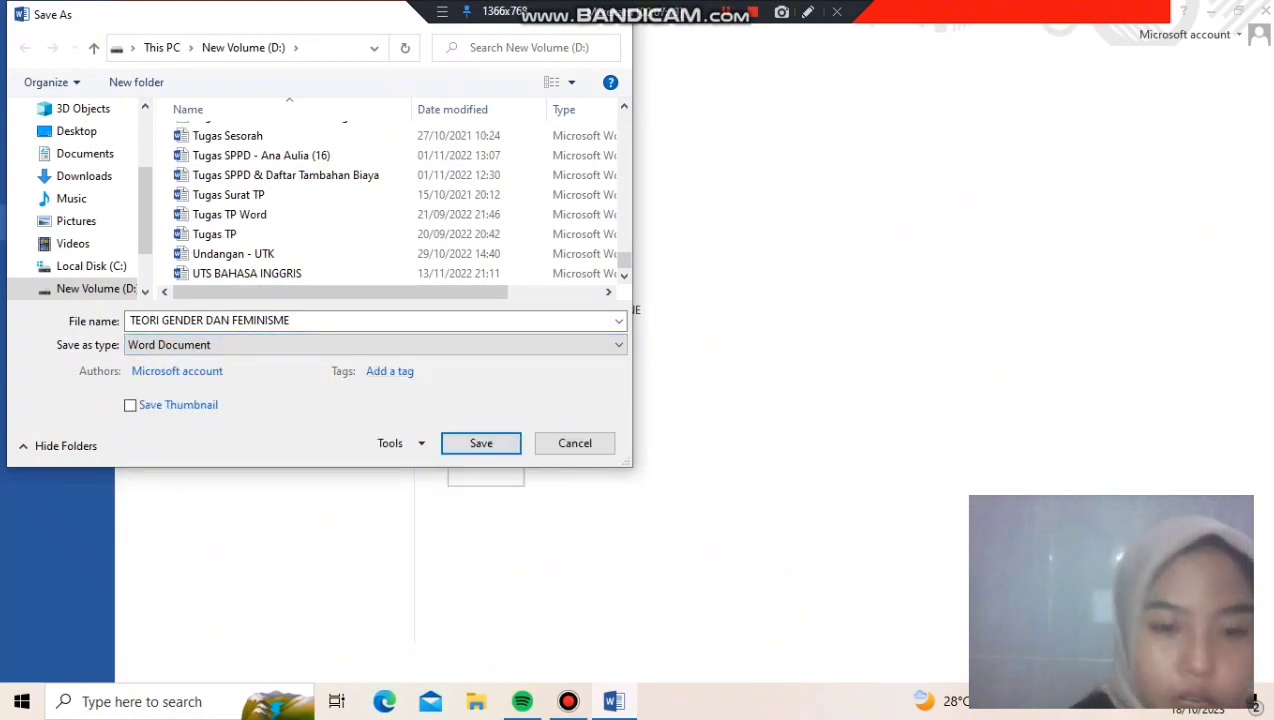
click(481, 443)
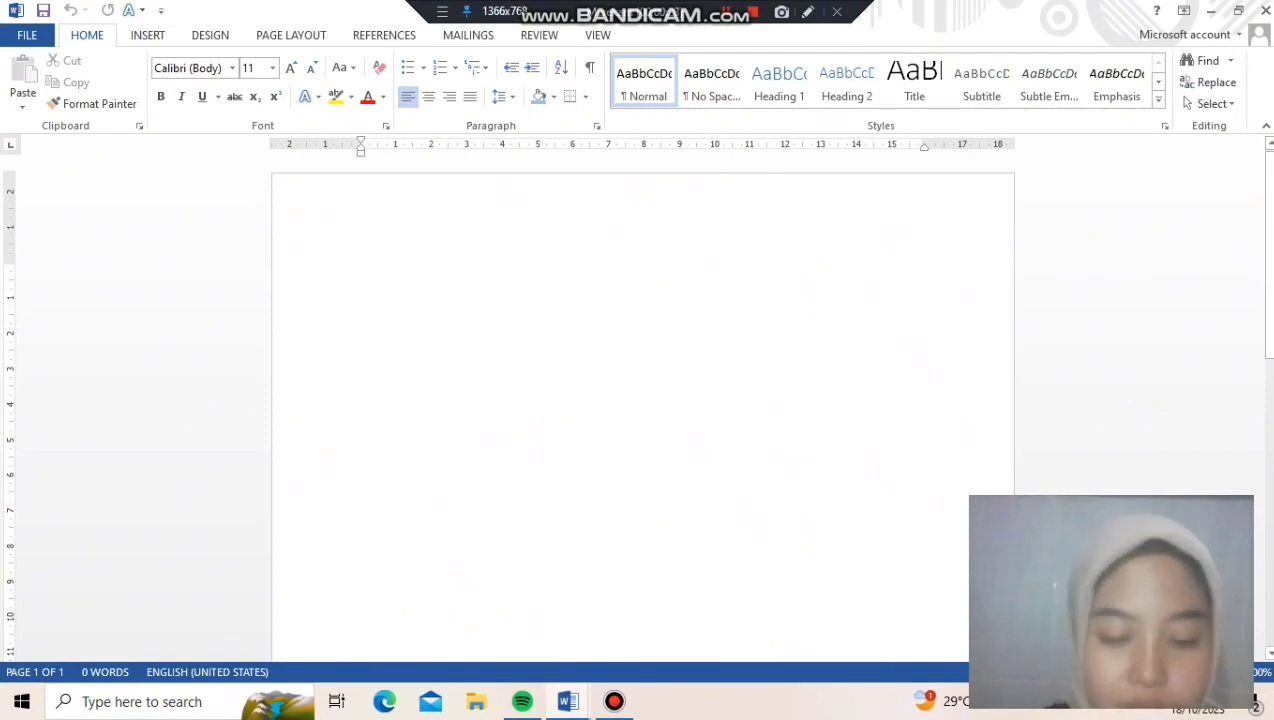
Enter the two-line heading "JUMLAH MAHASISWA KELAS" and "B1 ADMINISTRASI PUBLIK" in the blank document
text(JUMLAH MAHASISWA KELAS)
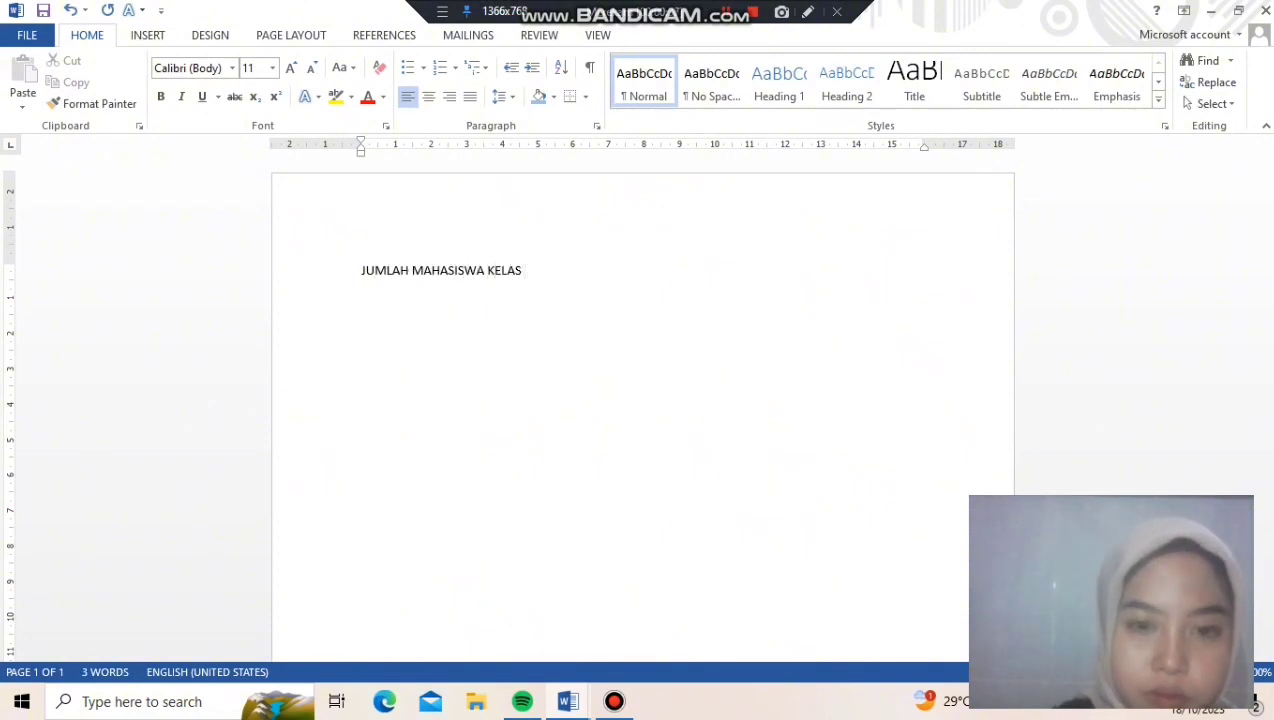
key(Return)
text(B1 ADMINIS)
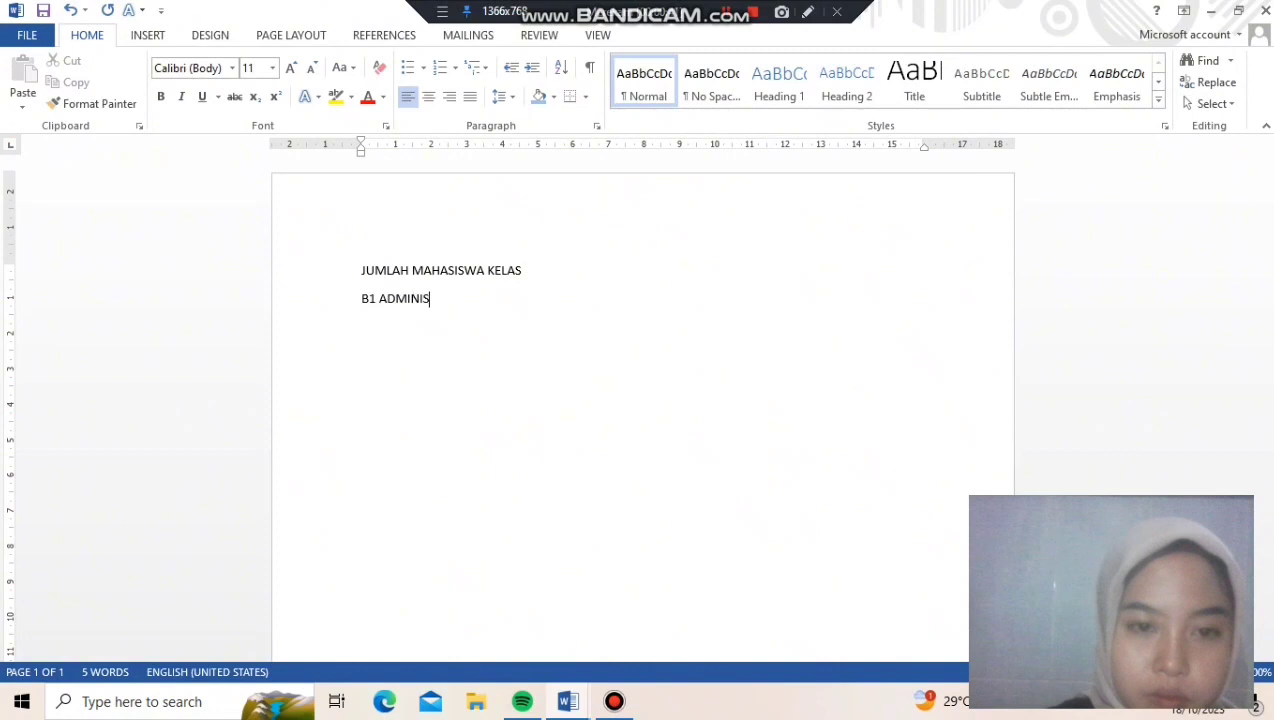
text(TRASI PUBLIK)
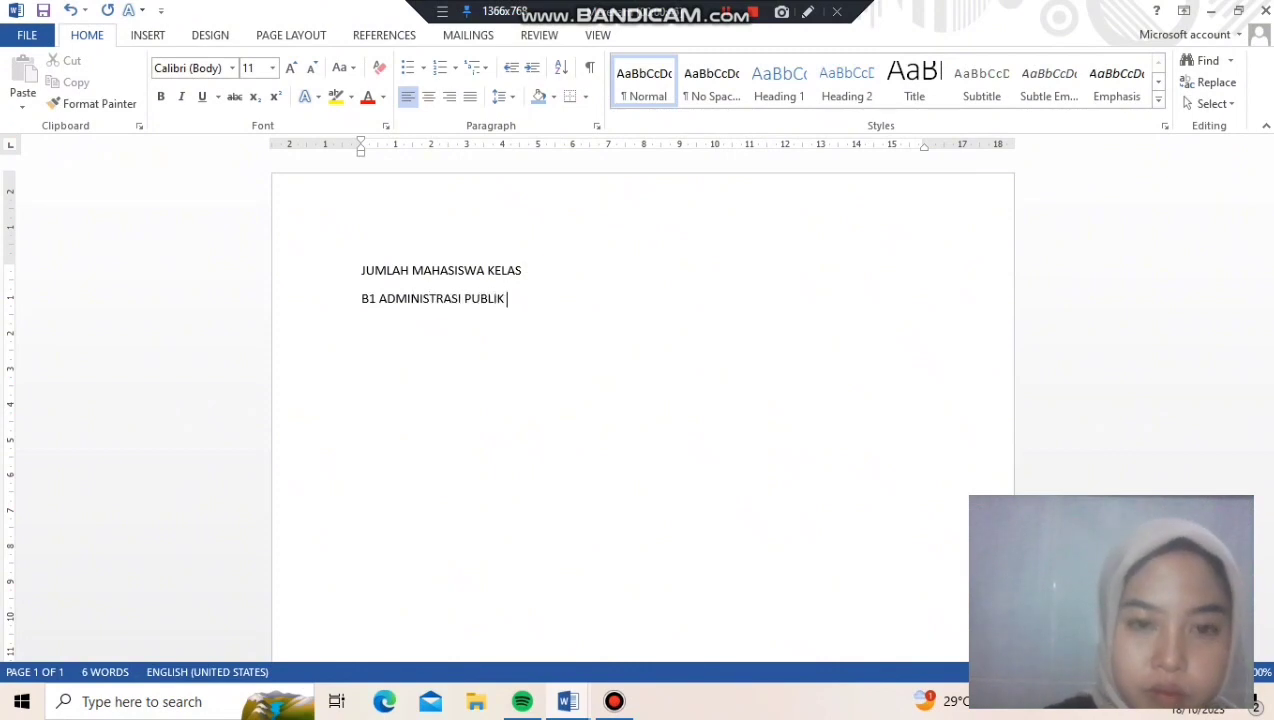
Format both heading lines as centred, bold Times New Roman at size 16
key(ctrl+a)
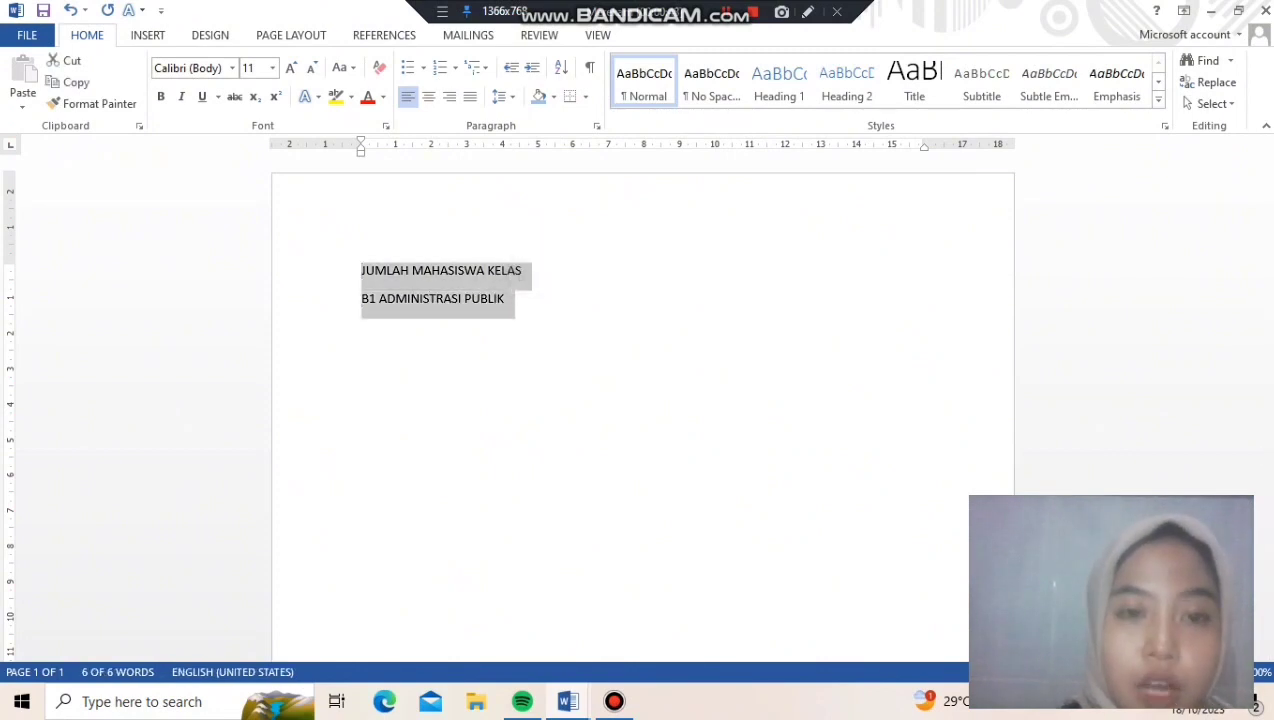
click(428, 96)
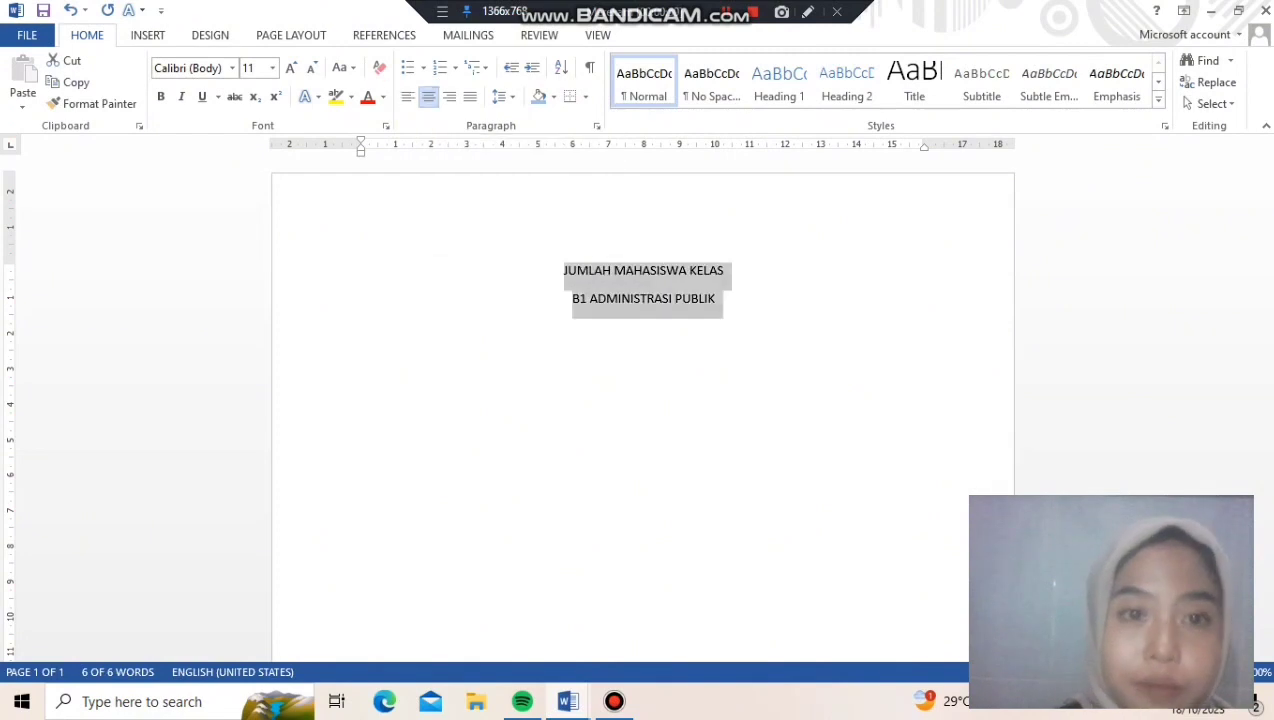
click(232, 67)
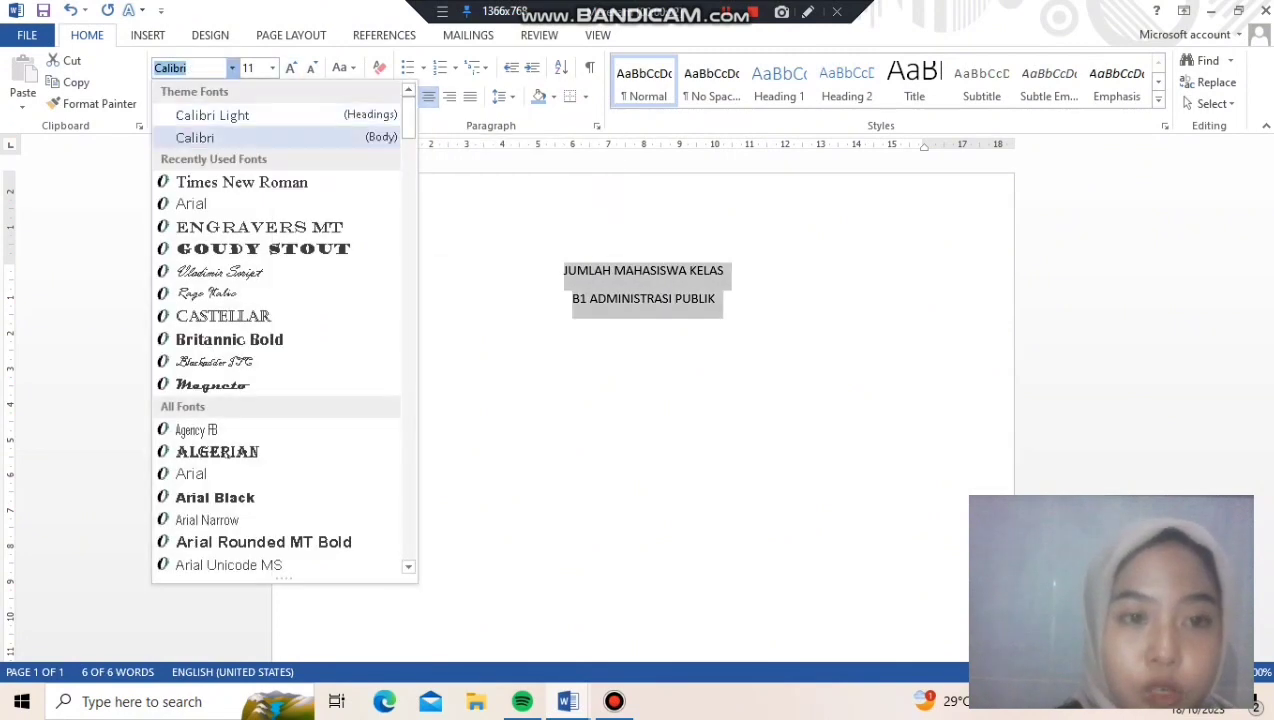
click(242, 182)
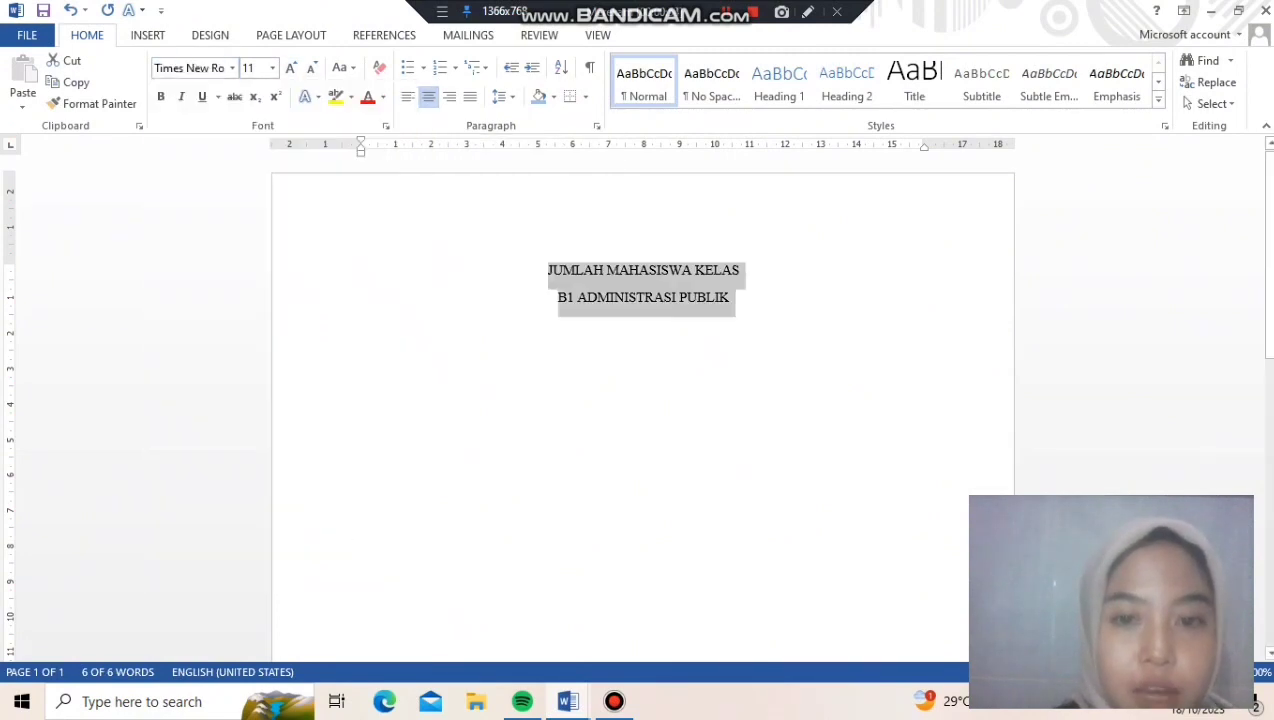
click(272, 67)
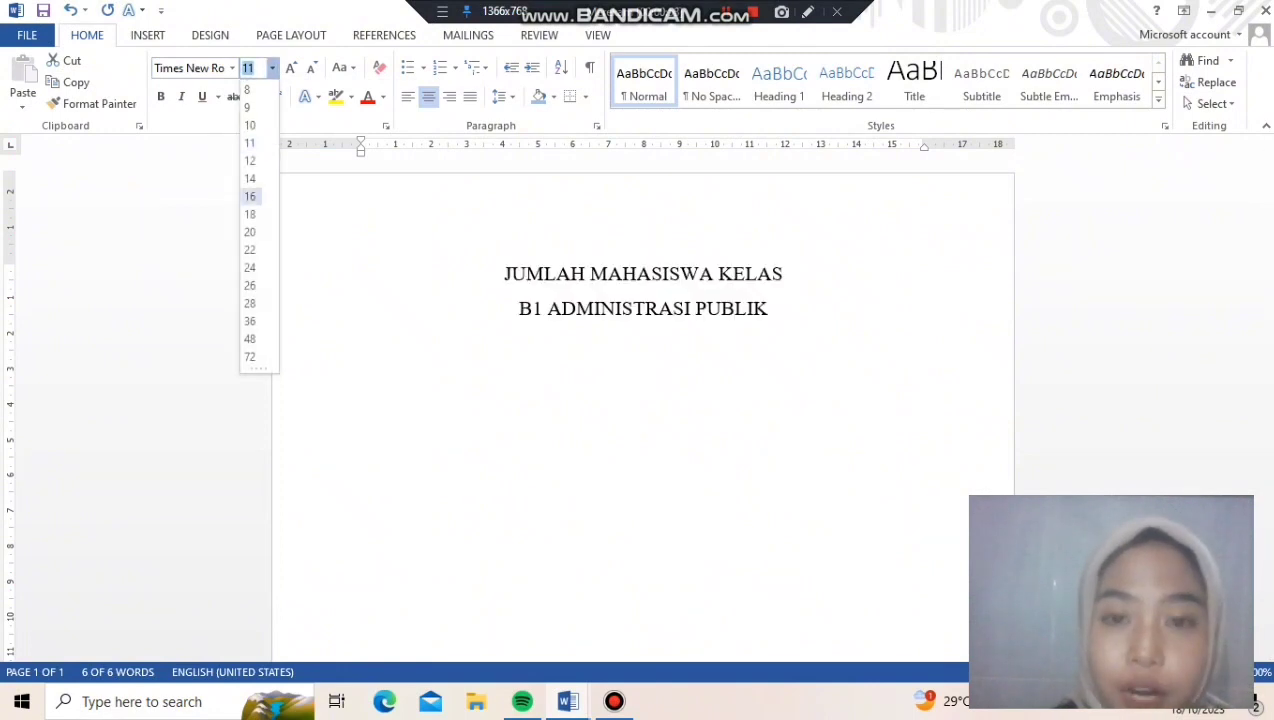
click(250, 196)
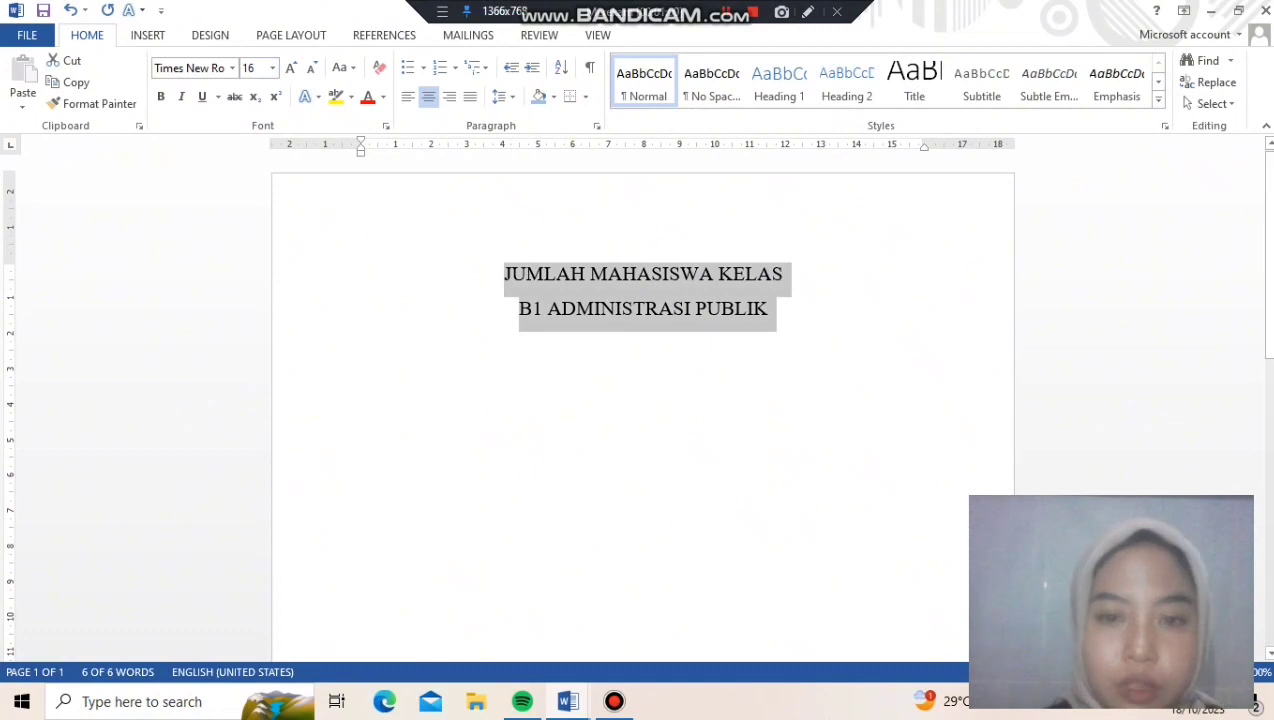
click(160, 96)
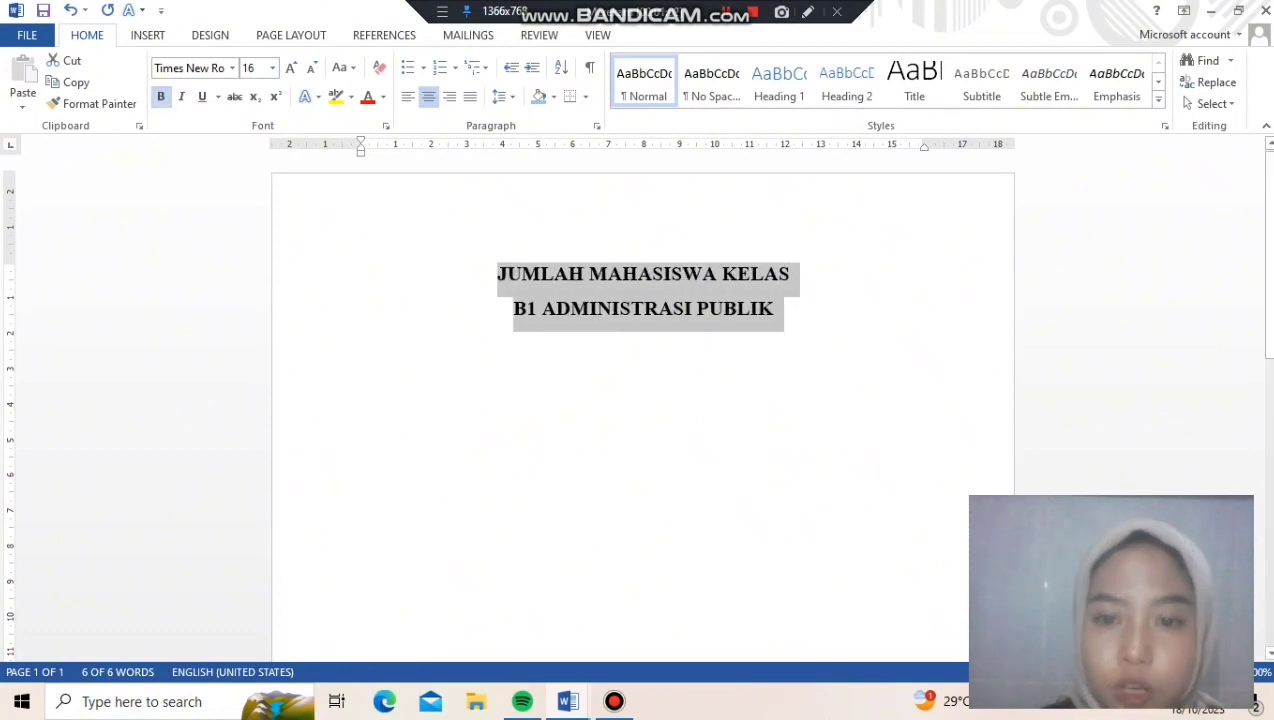
Insert a table with two columns and four rows below the heading, leaving a blank line between them
click(774, 308)
key(Return)
key(Return)
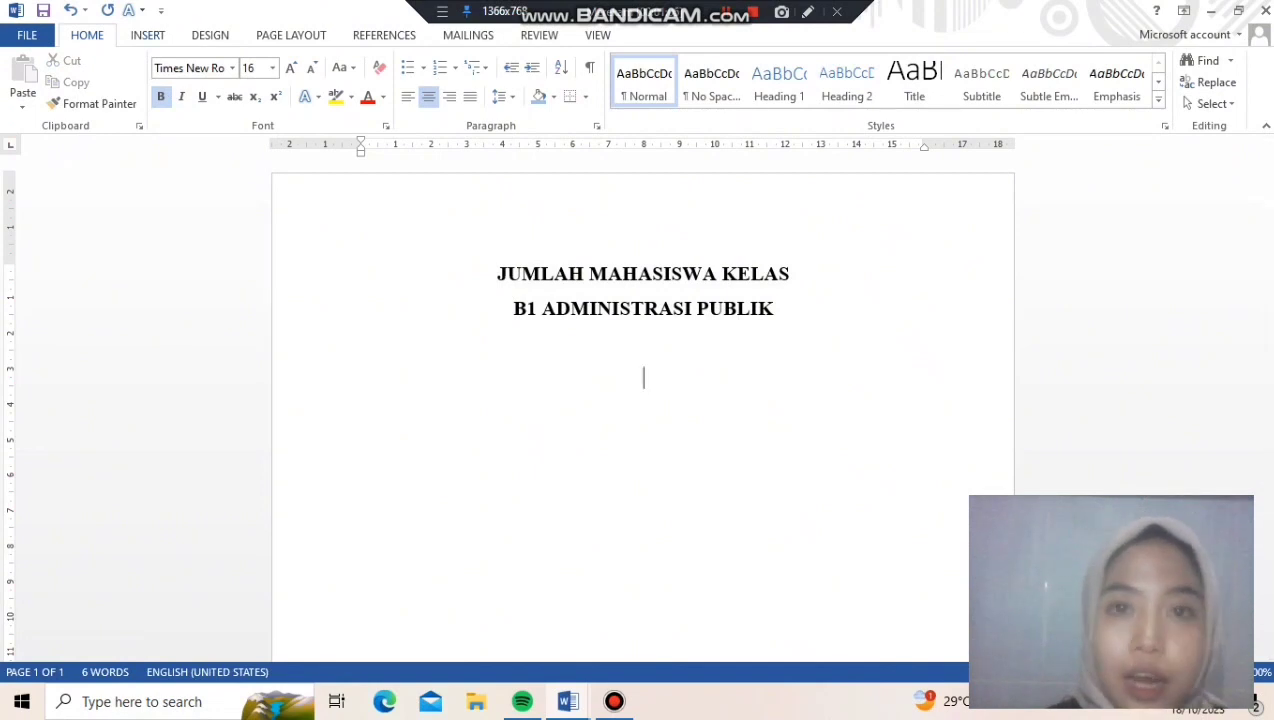
click(148, 35)
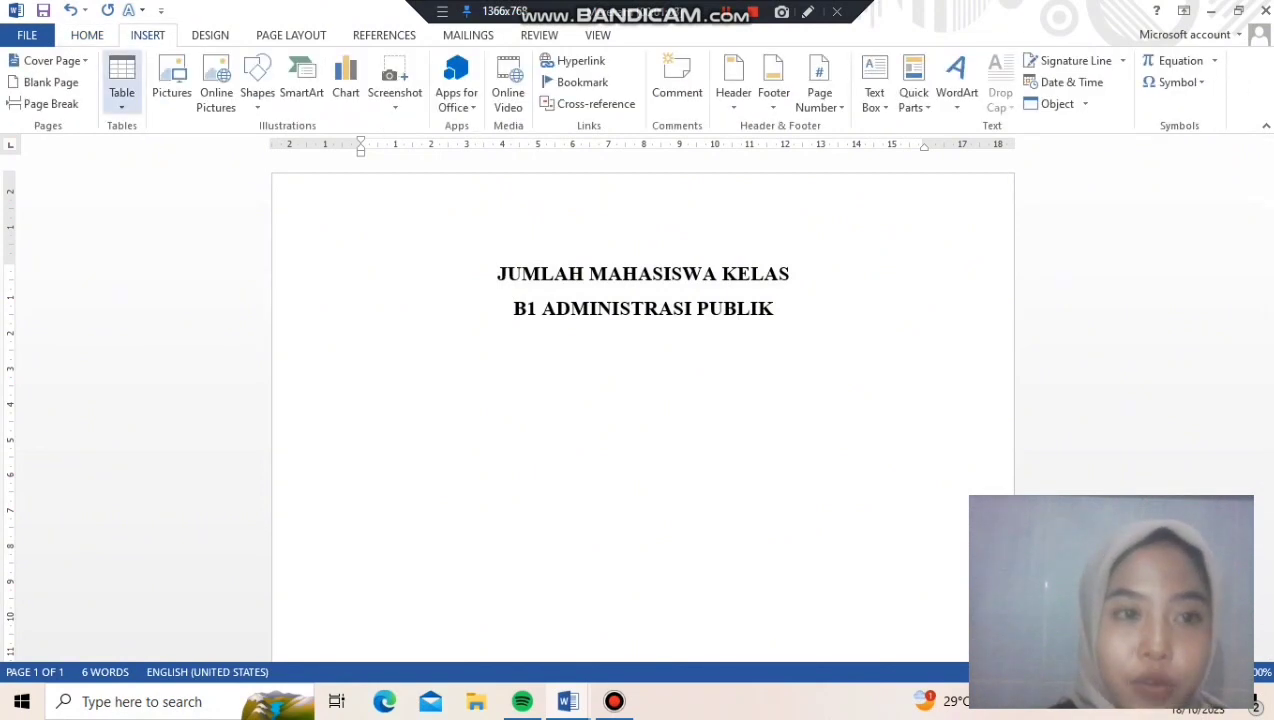
click(122, 85)
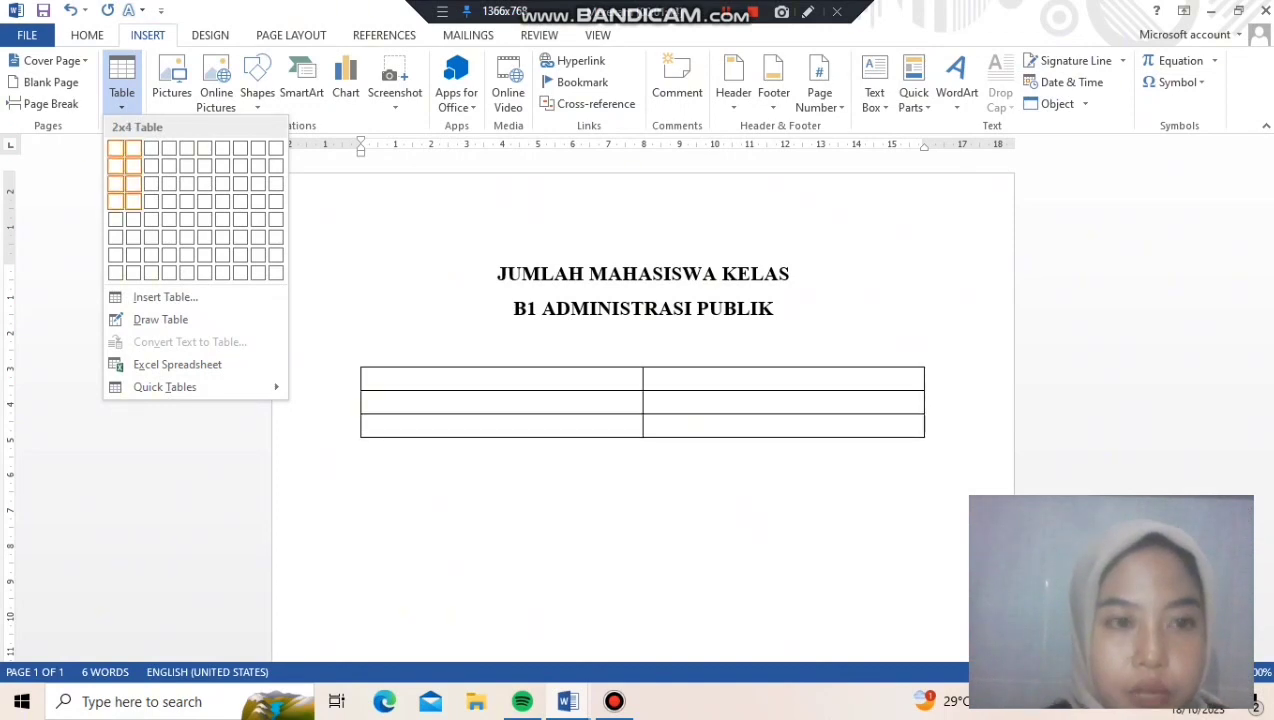
click(133, 201)
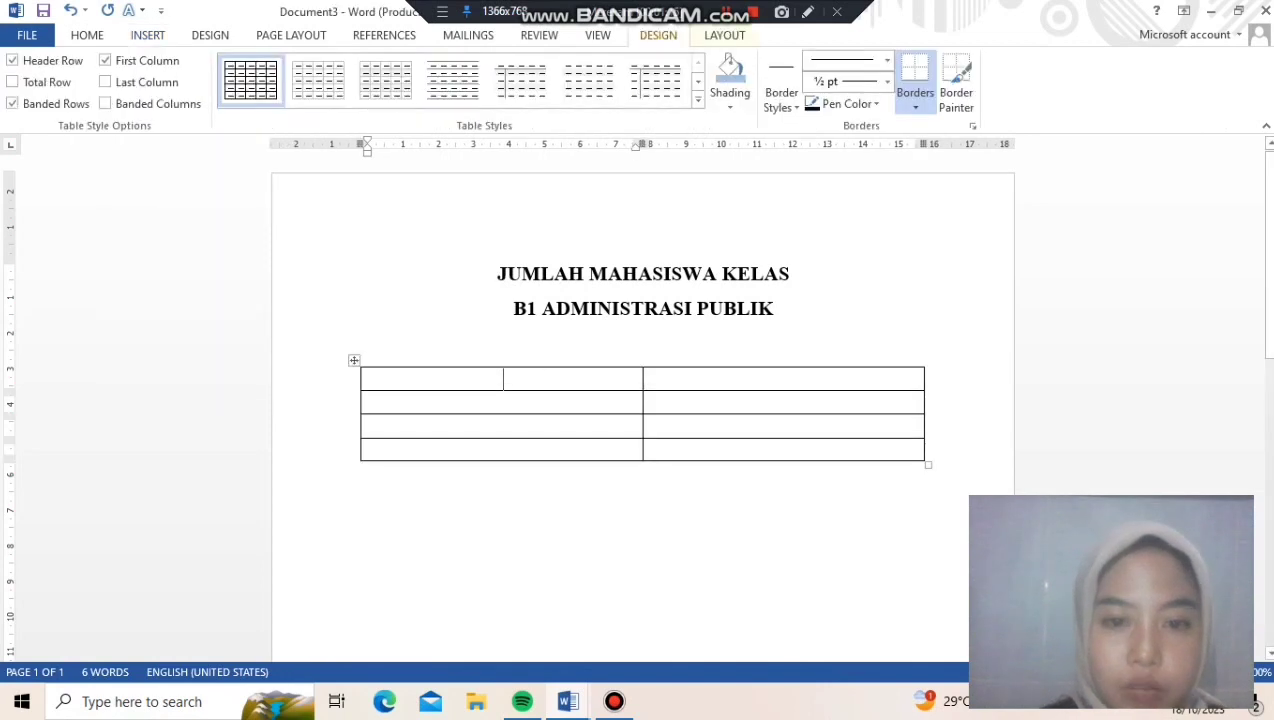
Fill the table's header row with "JENIS KELAMIN" and "JUMLAH"
text(JENIS)
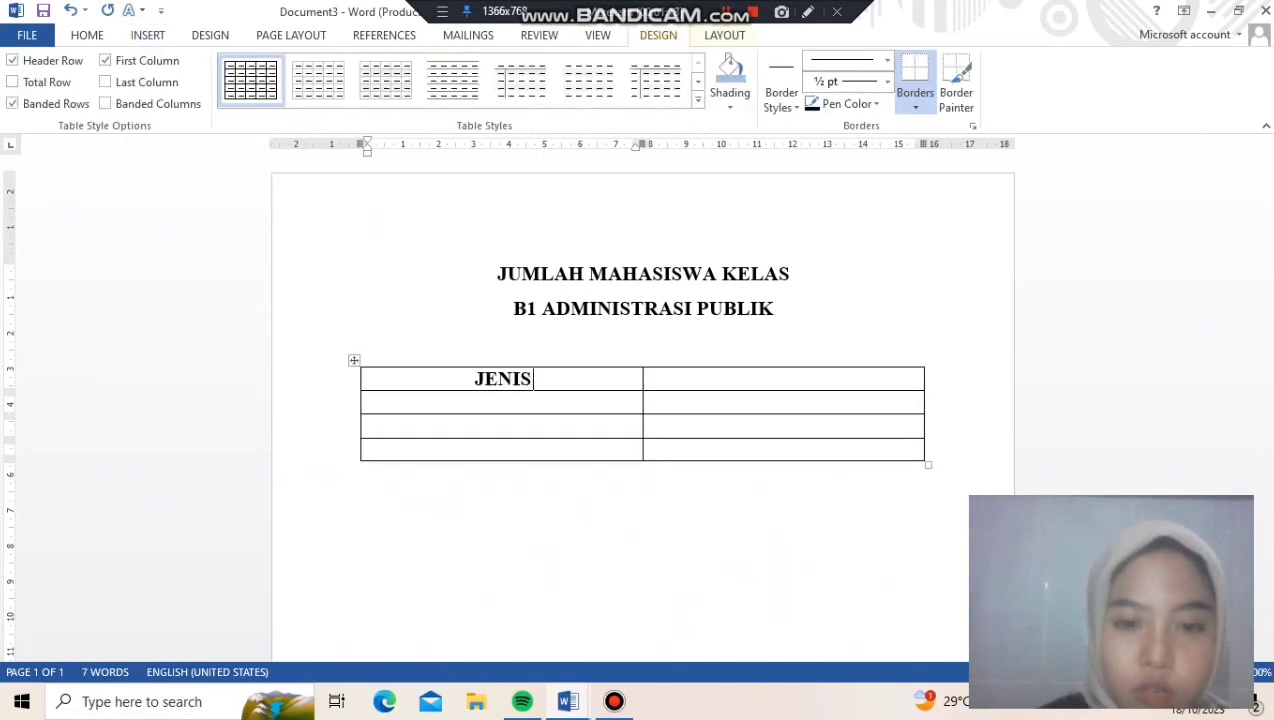
text( KELAMIN)
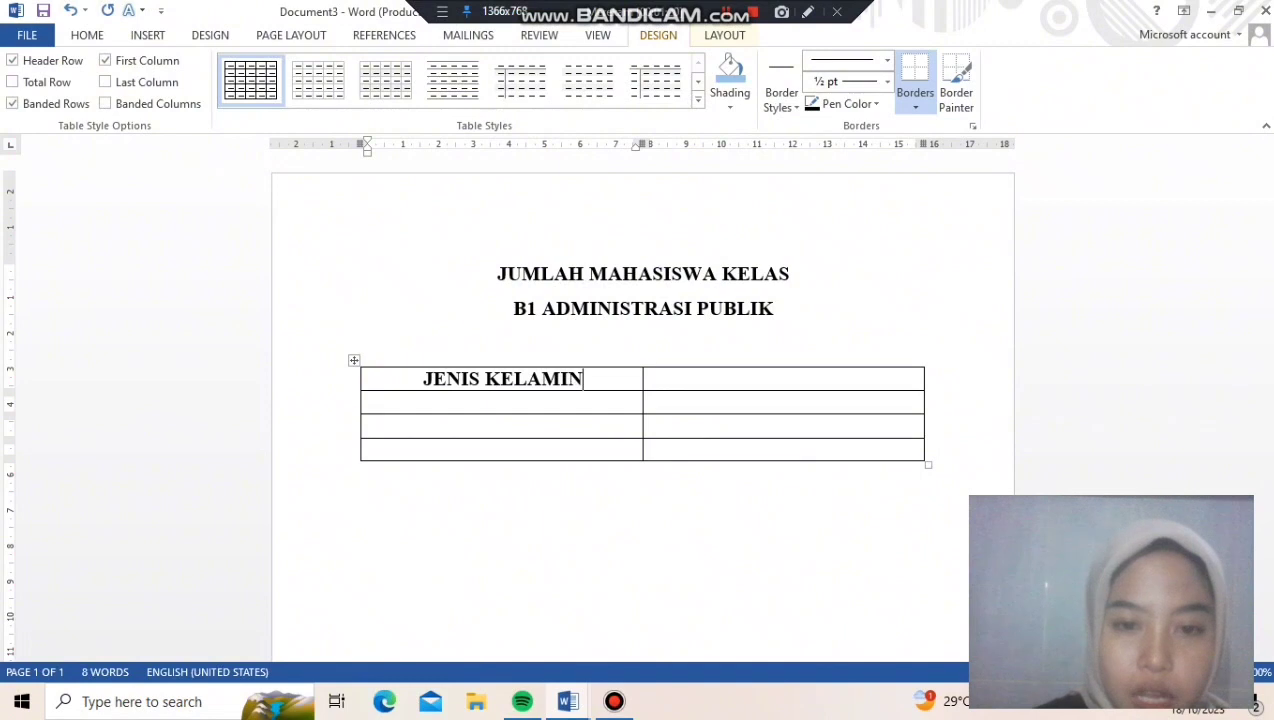
key(Tab)
text(JUMLAH)
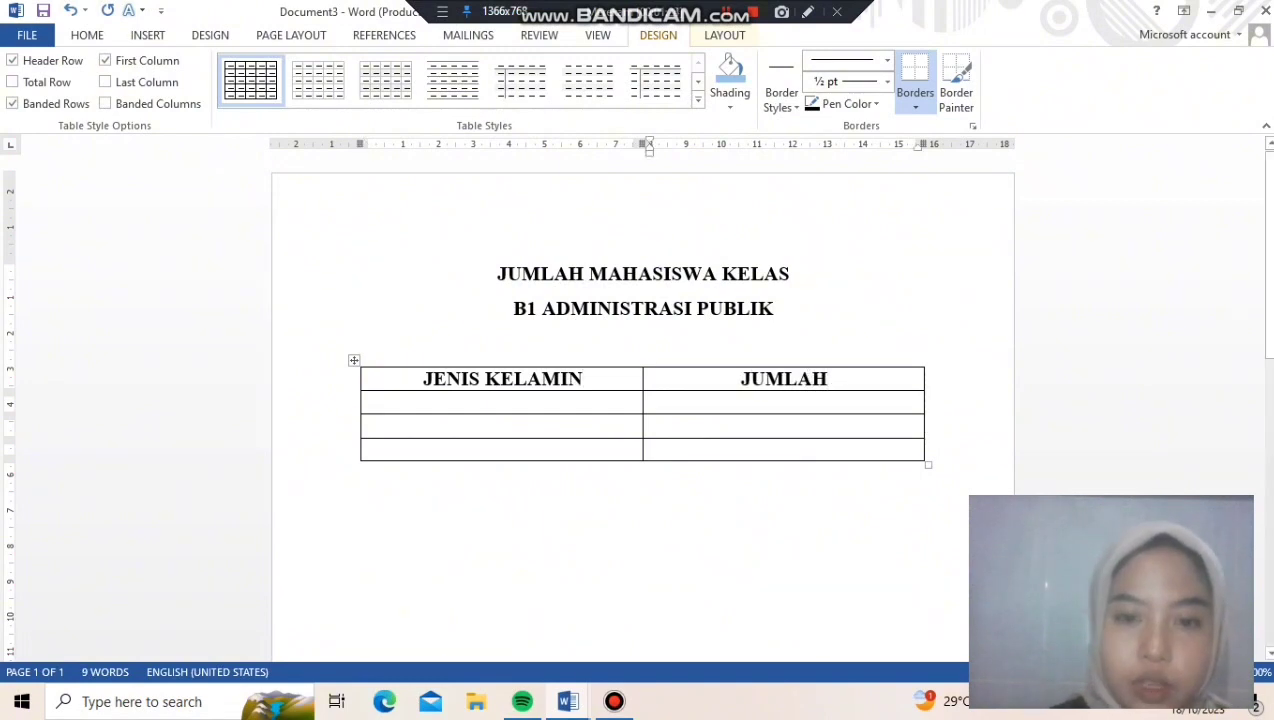
Shade both header cells of the table light blue
drag(425, 379, 788, 380)
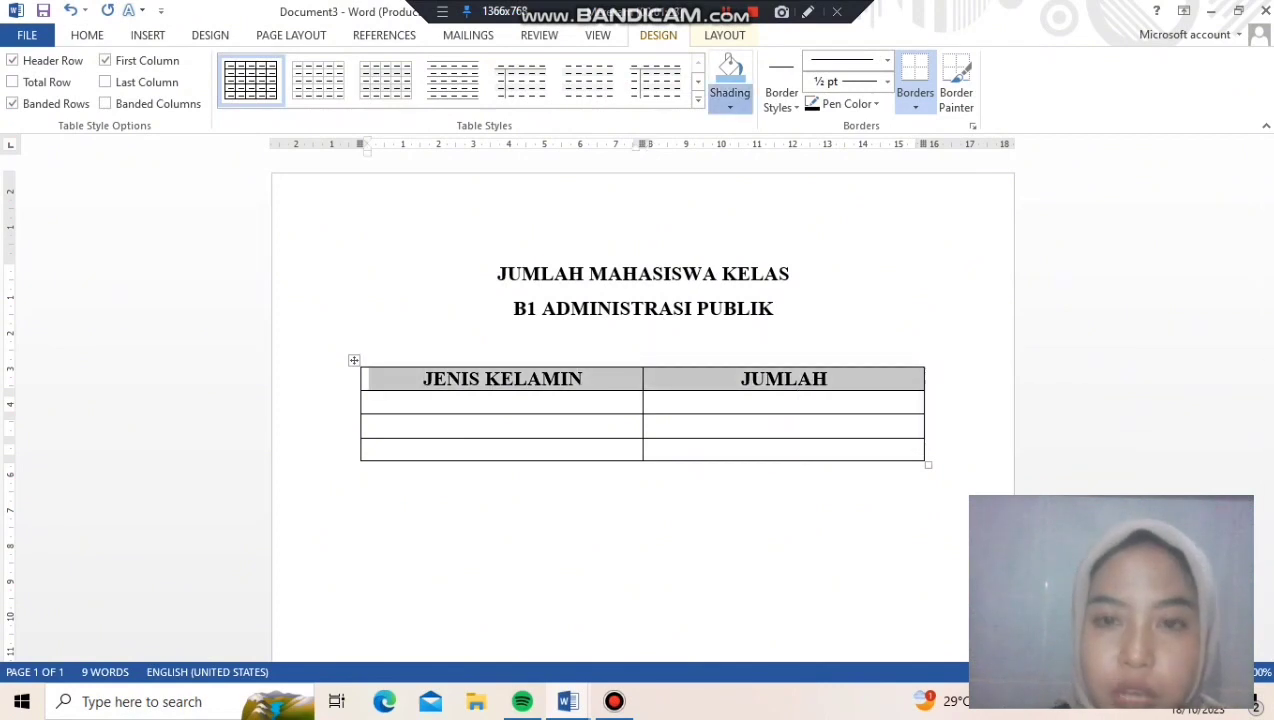
click(730, 100)
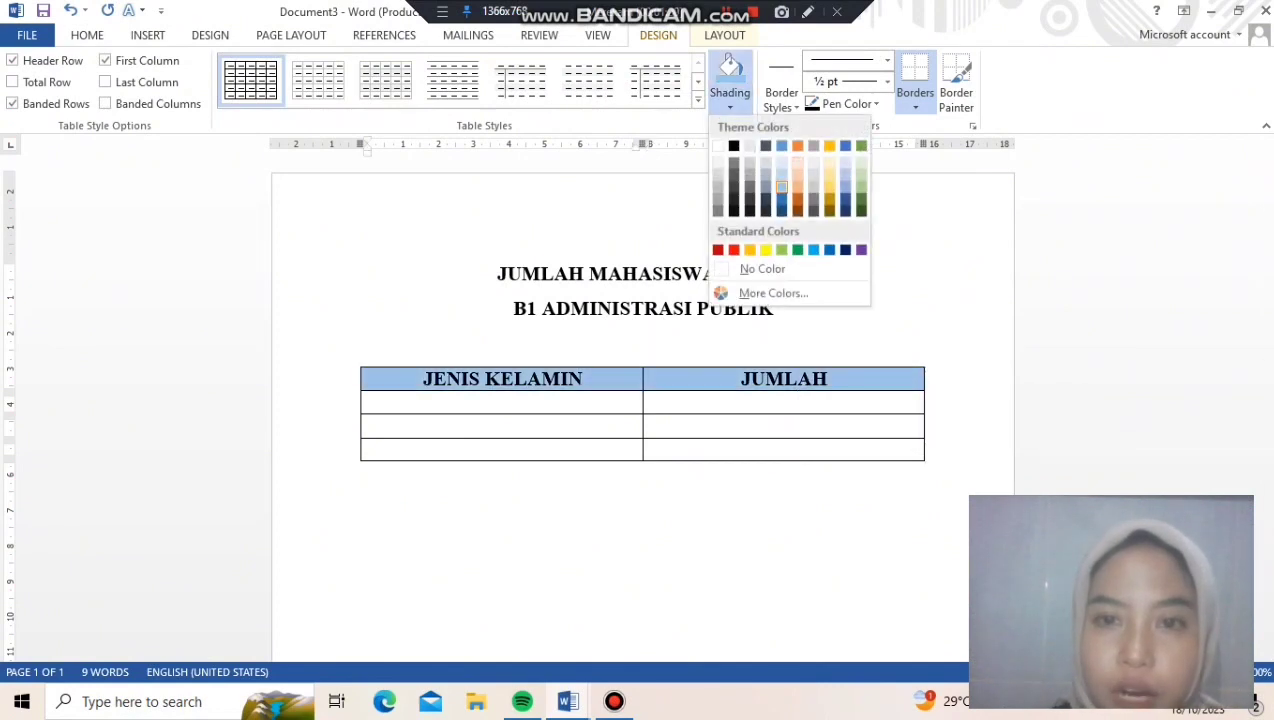
click(781, 187)
Enter the row labels "PEREMPUAN" and "LAKI-LAKI" in the first column under JENIS KELAMIN
click(503, 402)
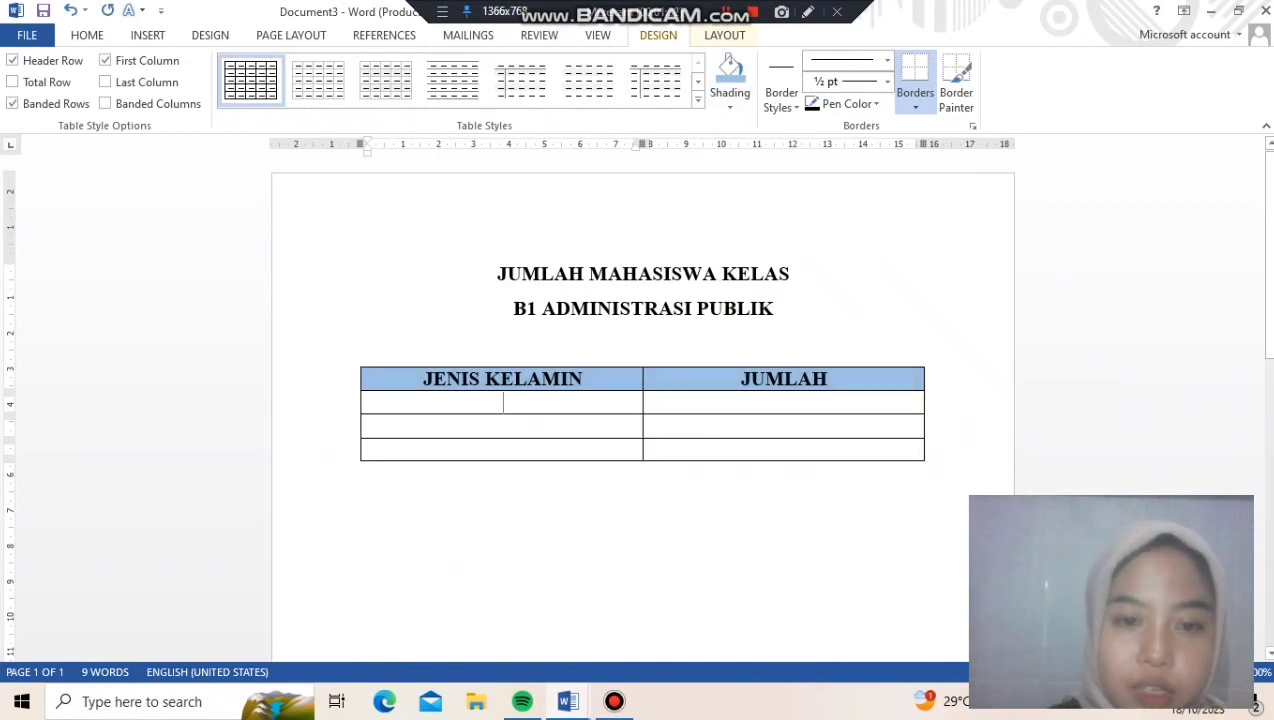
text(PEREMPUAN)
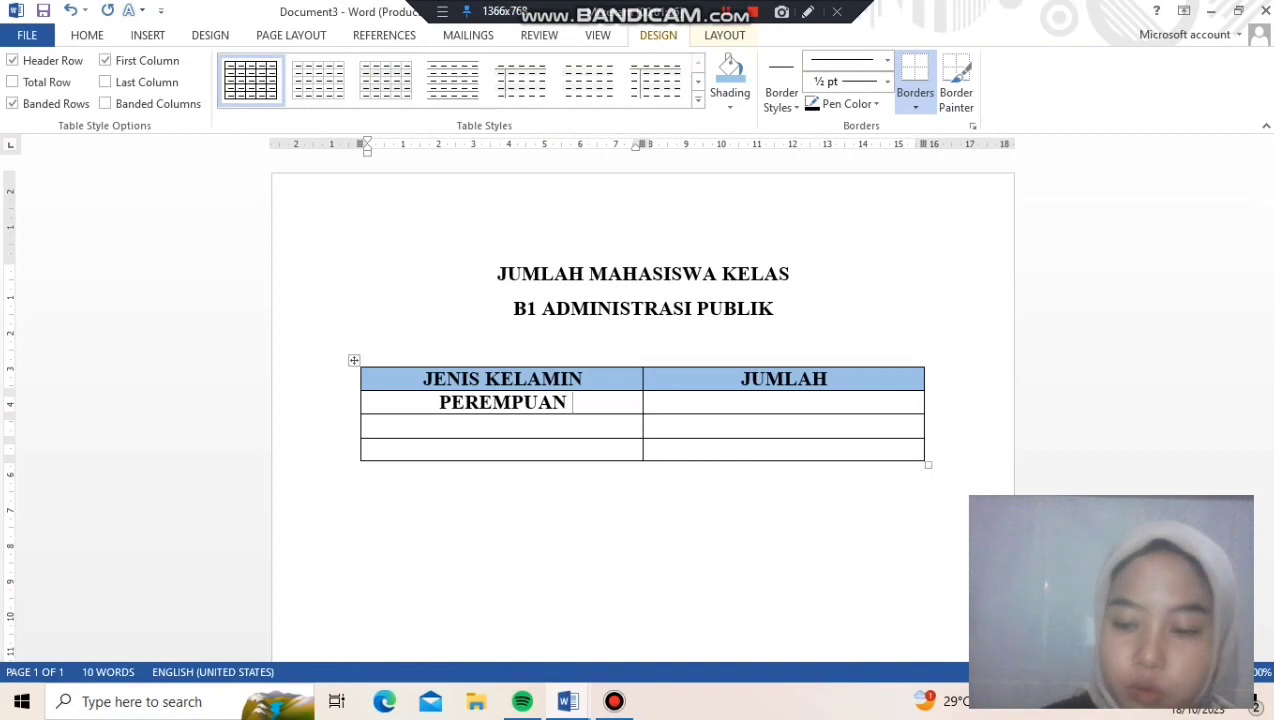
click(521, 426)
text(LAKI-LAKI)
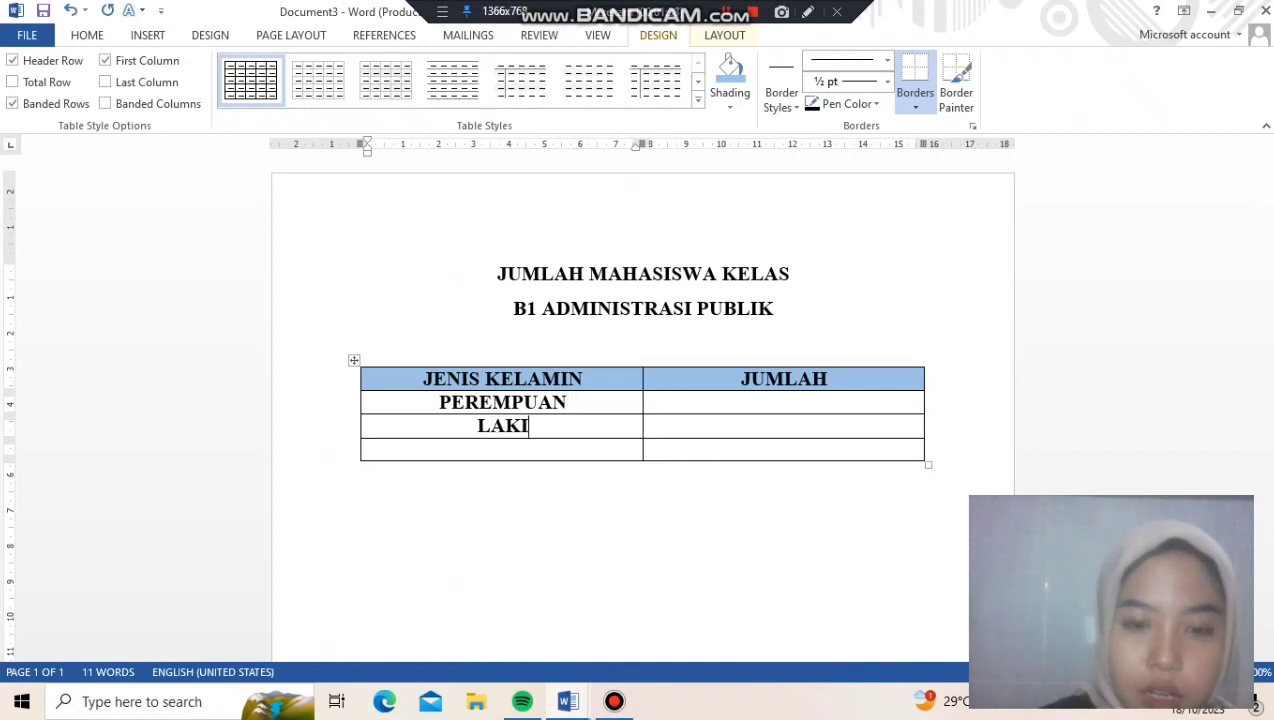
Enter 30 for PEREMPUAN and 14 for LAKI-LAKI in the JUMLAH column
key(Up)
key(Right)
key(Right)
key(Right)
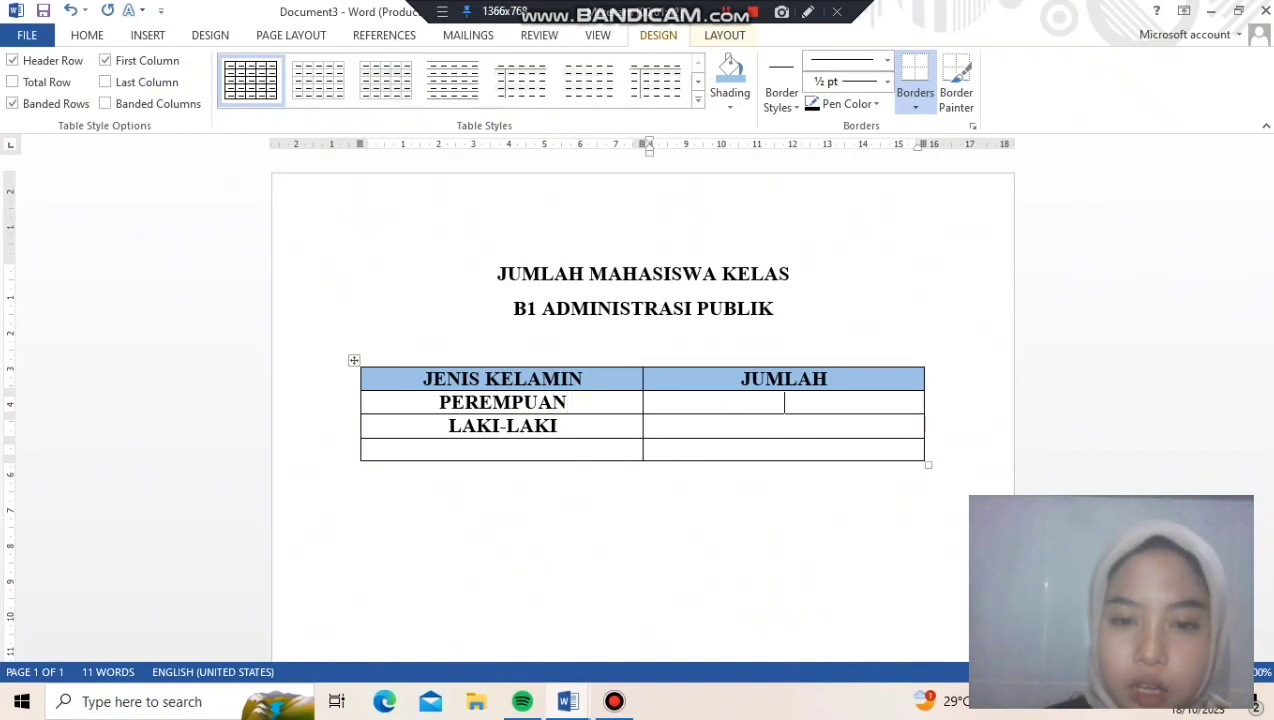
text(30)
key(Down)
text(14)
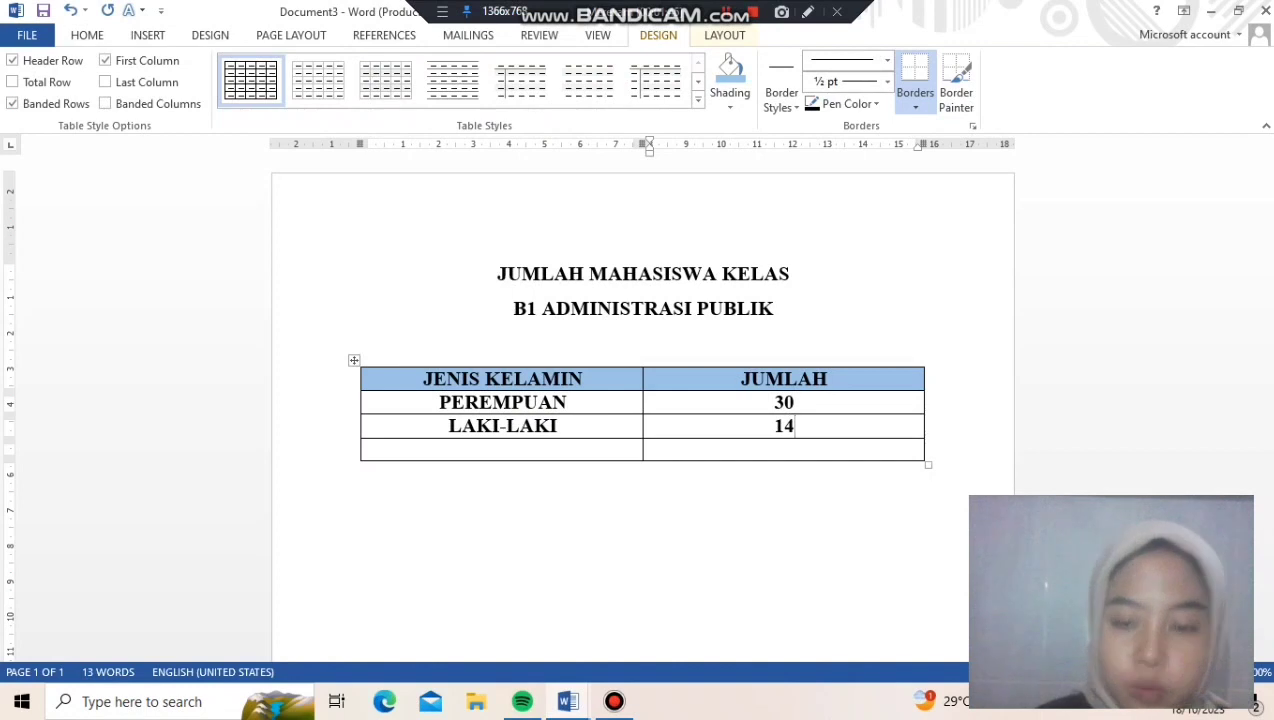
Label the table's last row "TOTAL" and shade that label cell light orange
key(Tab)
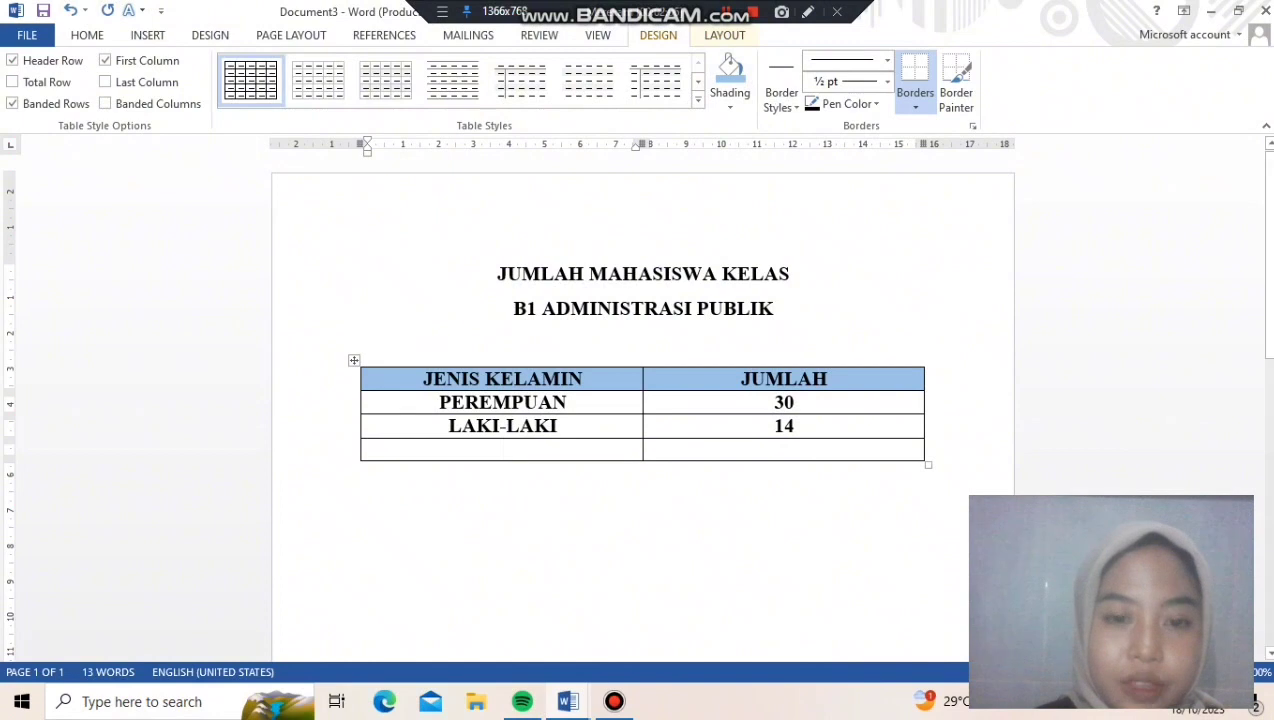
text(TO)
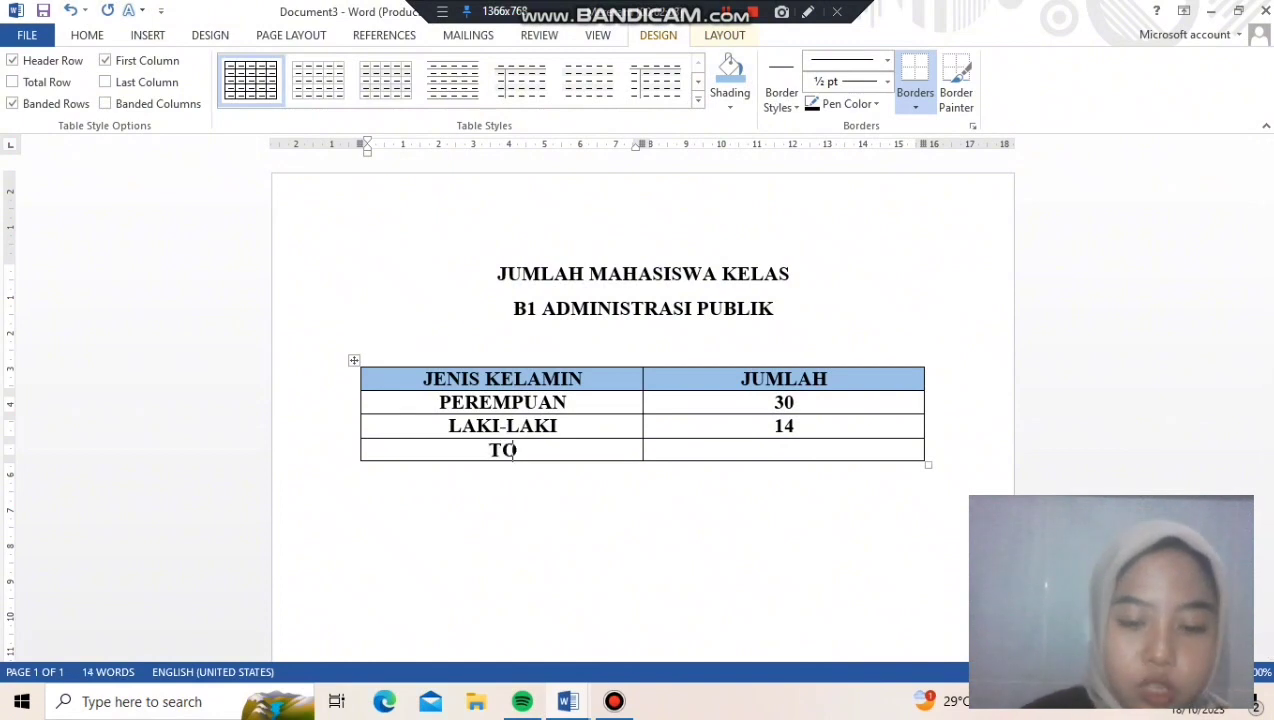
text(TAL)
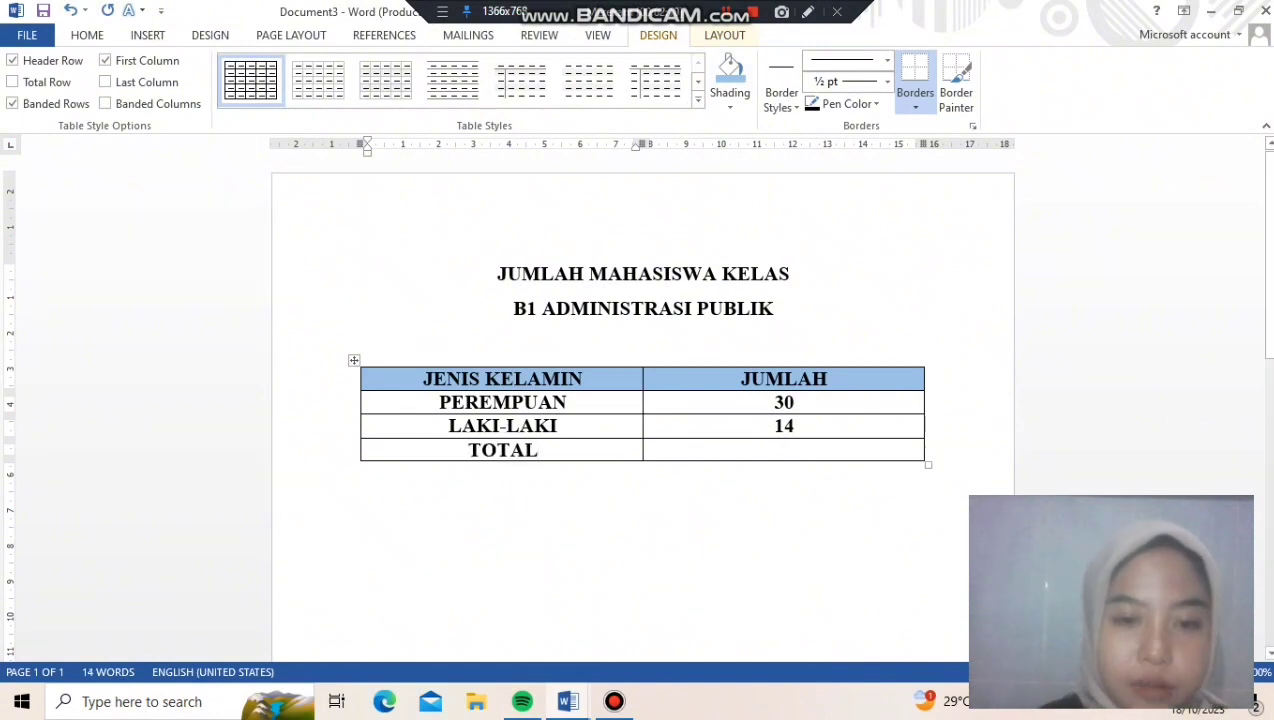
drag(468, 450, 540, 450)
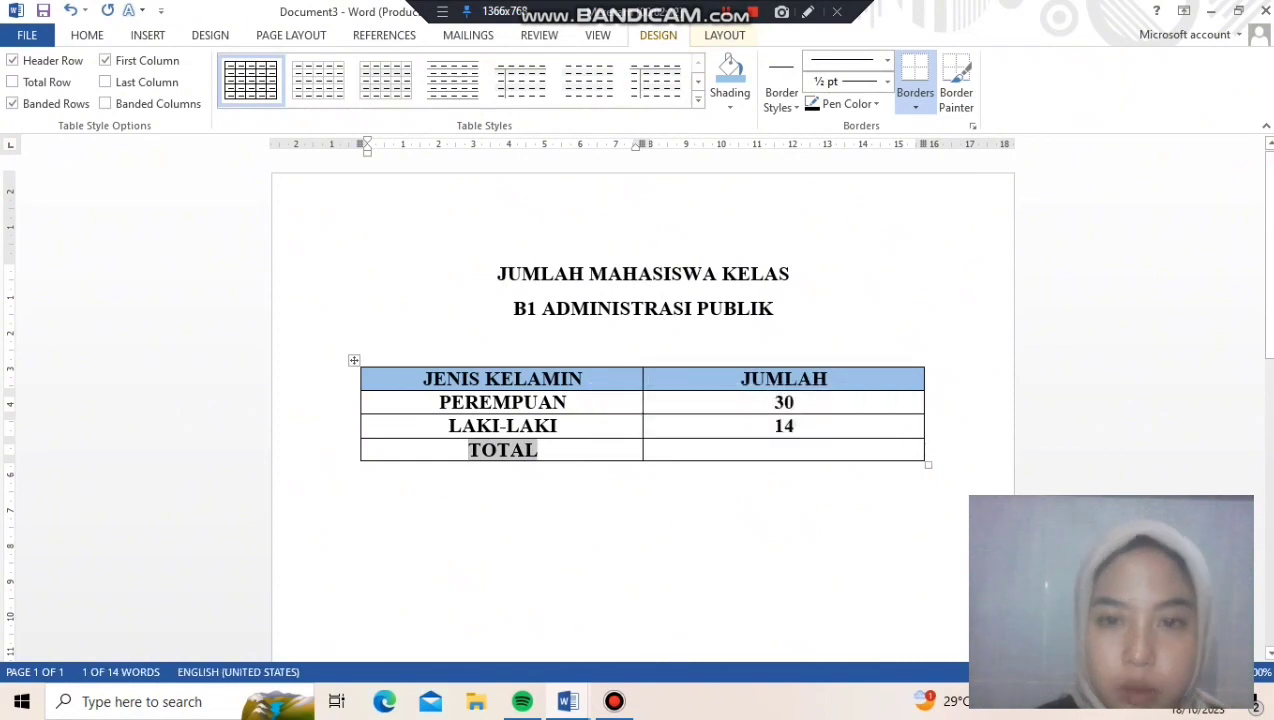
click(730, 106)
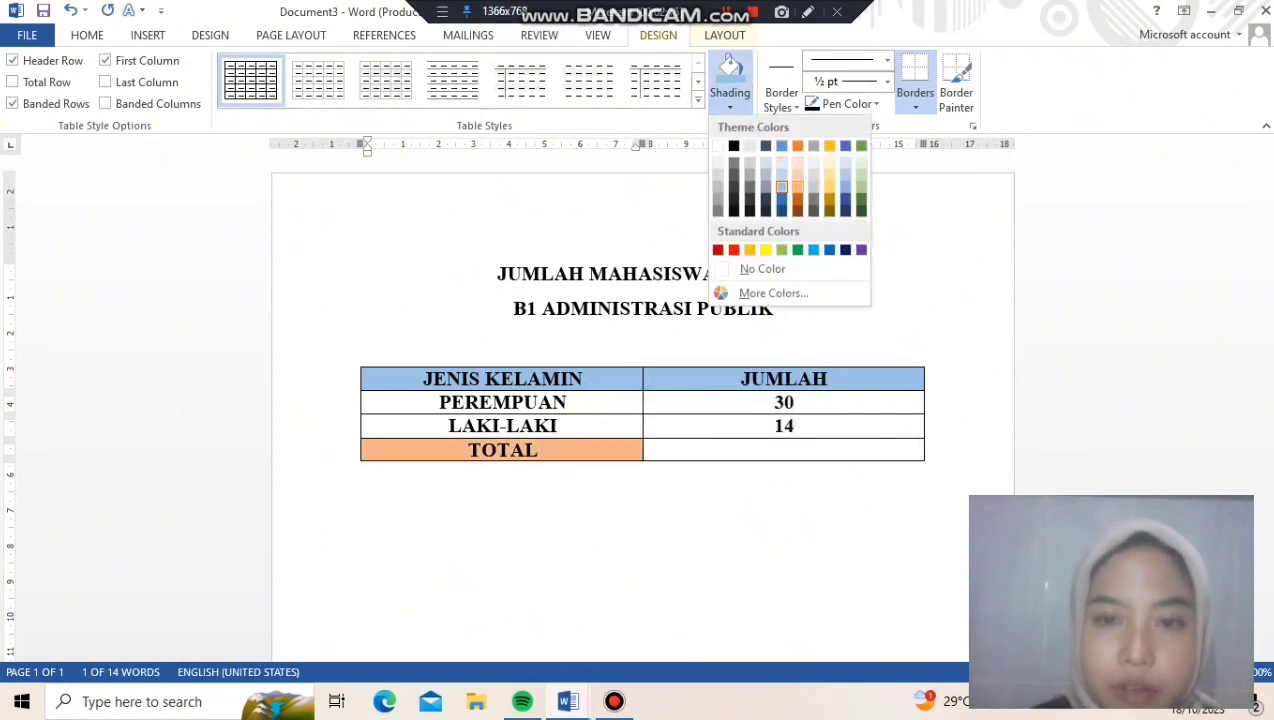
click(797, 187)
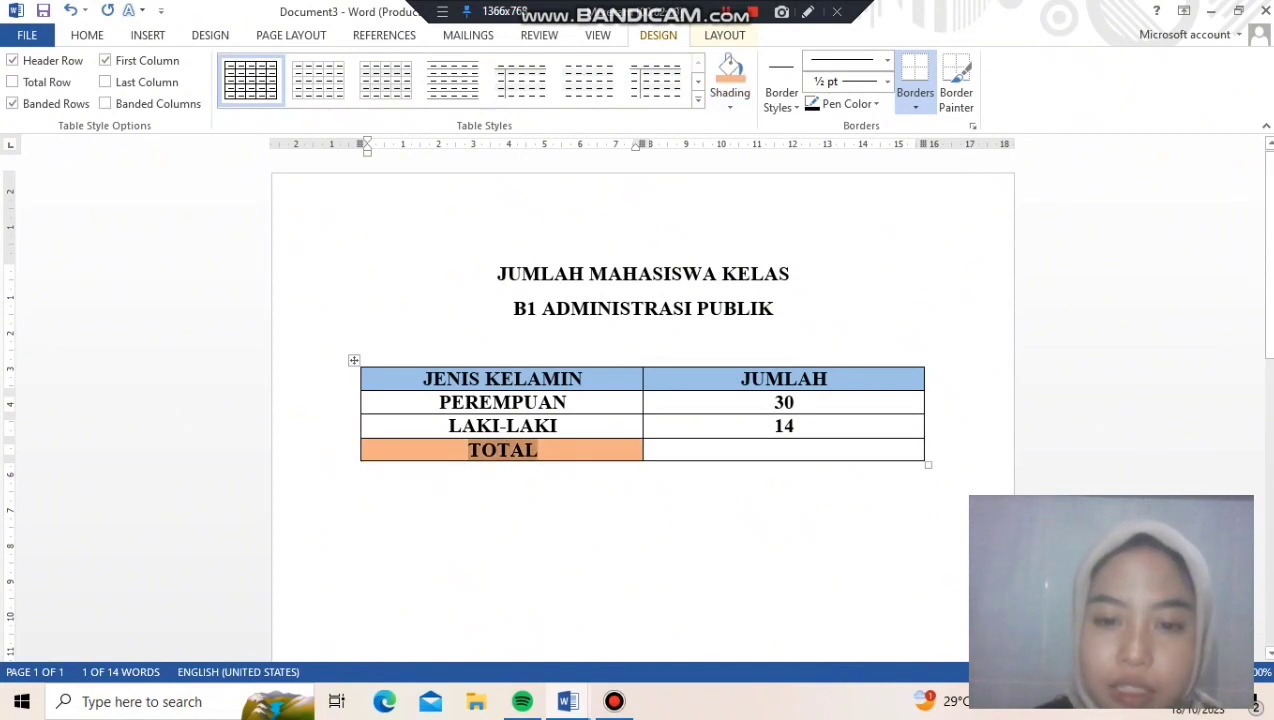
Insert the formula =SUM(ABOVE) in the JUMLAH cell of the TOTAL row
click(784, 450)
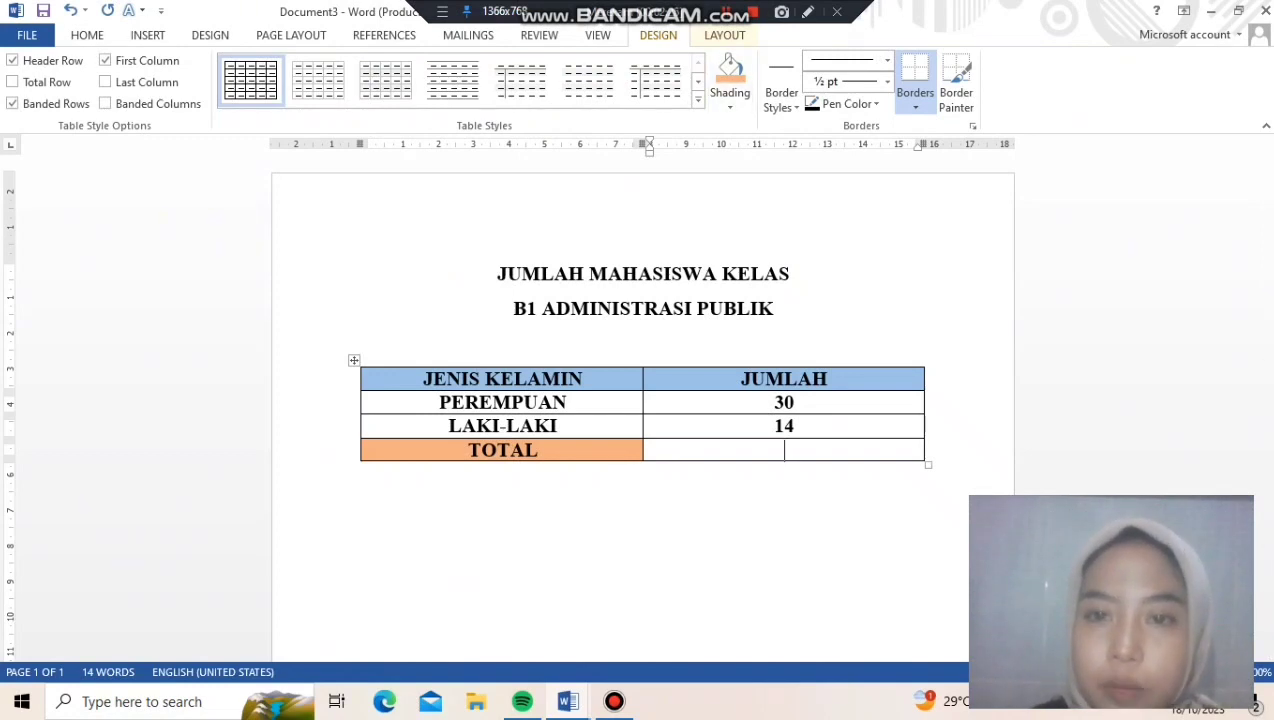
click(724, 35)
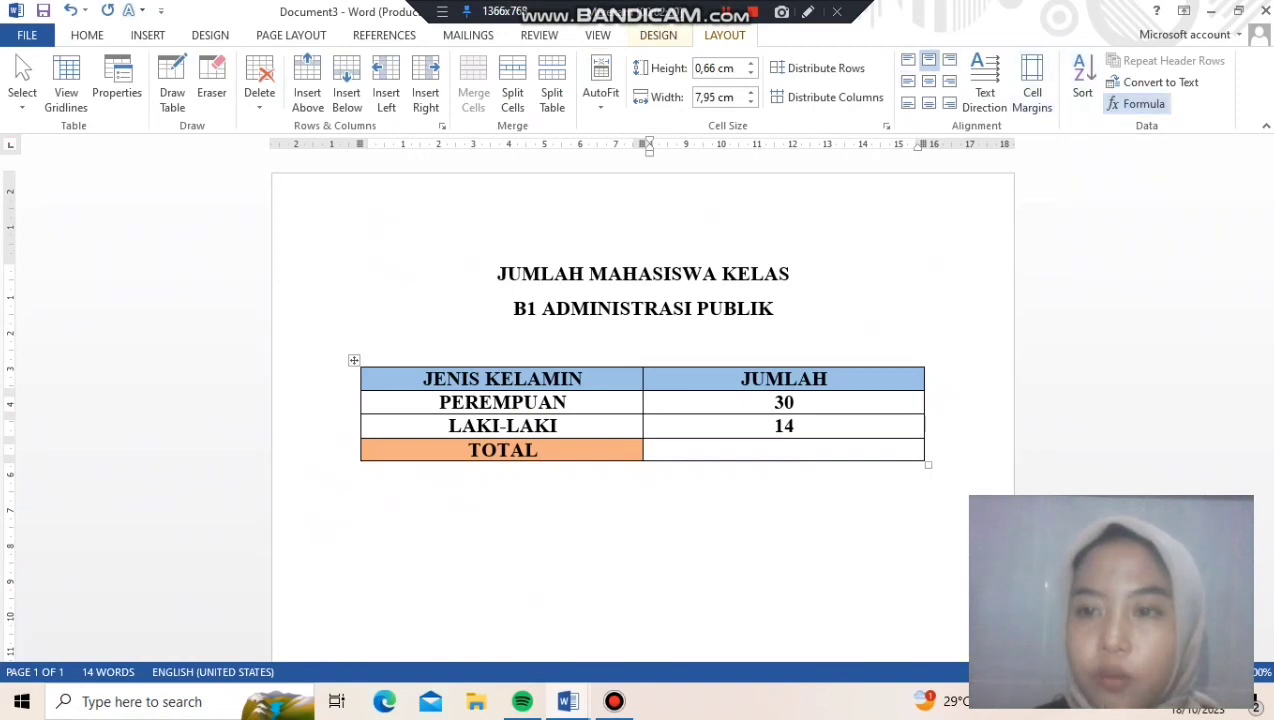
click(1137, 104)
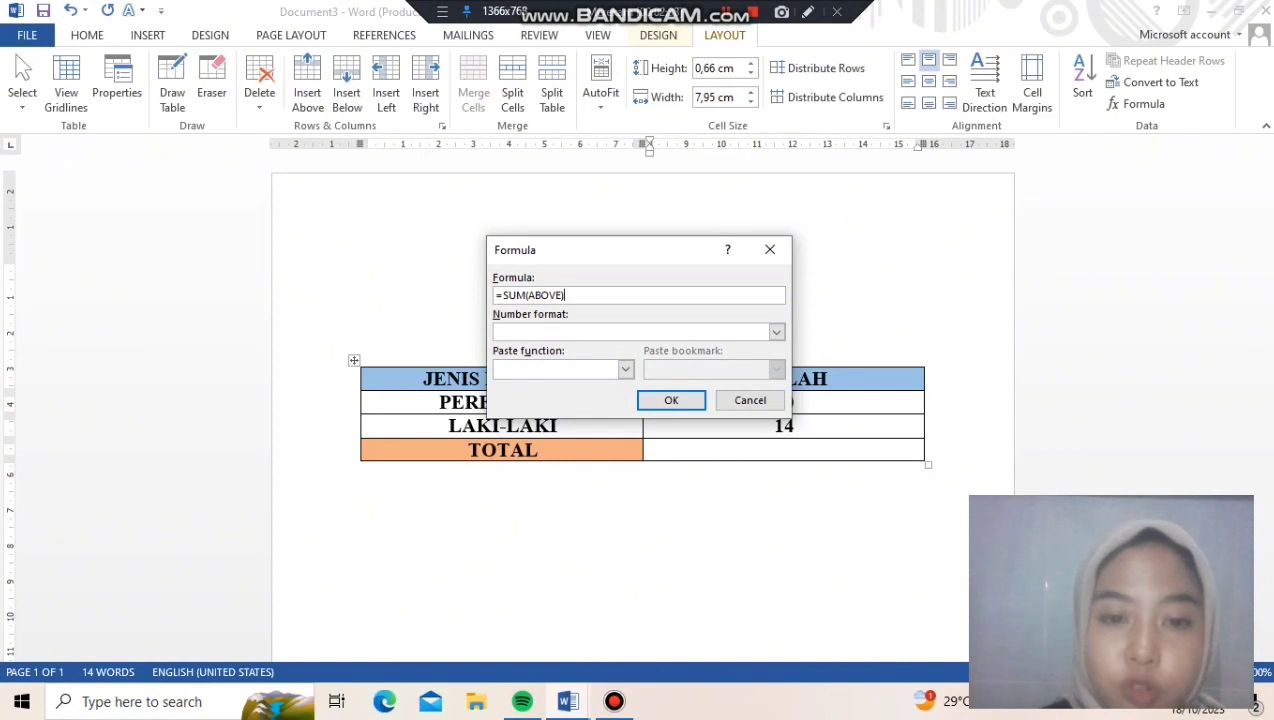
key(Return)
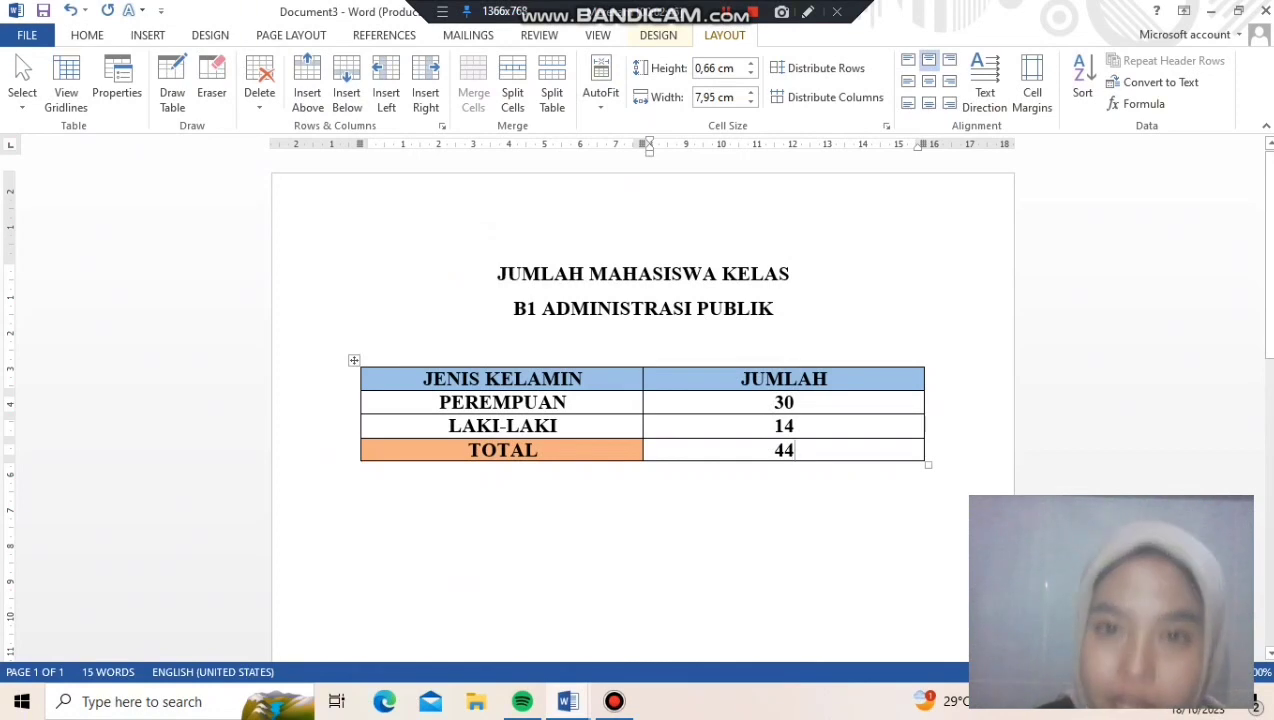
click(726, 12)
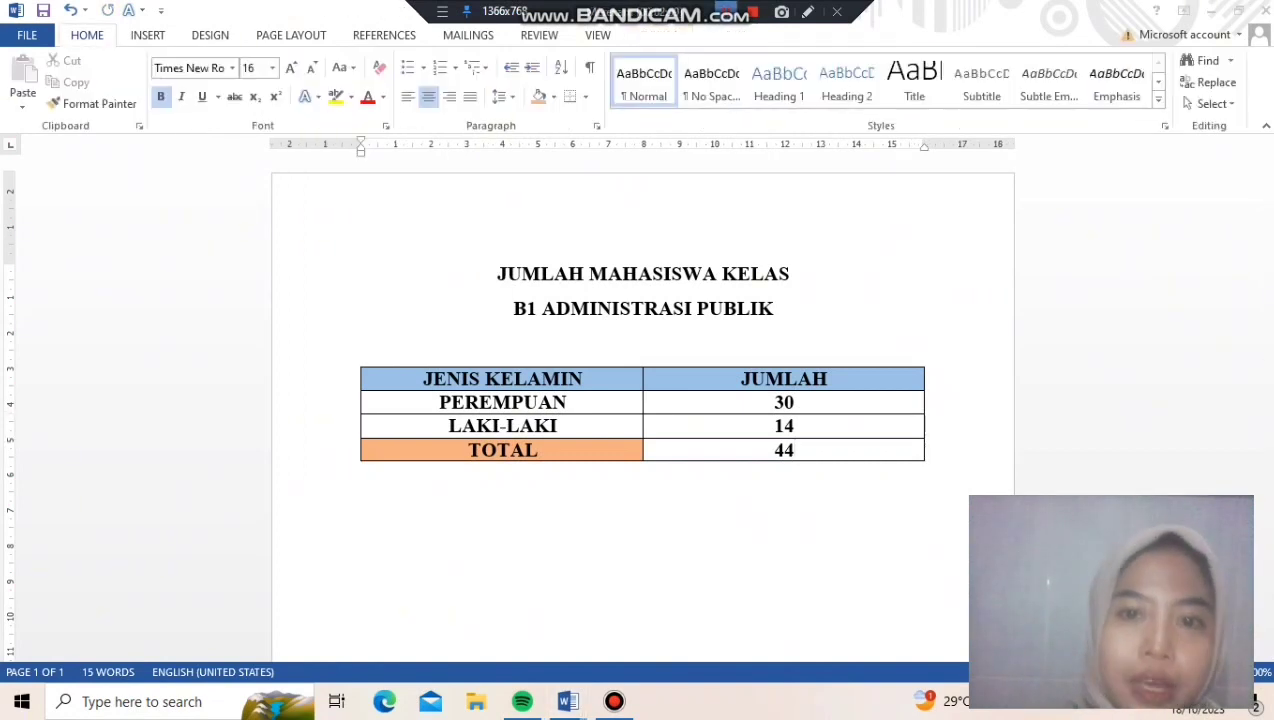